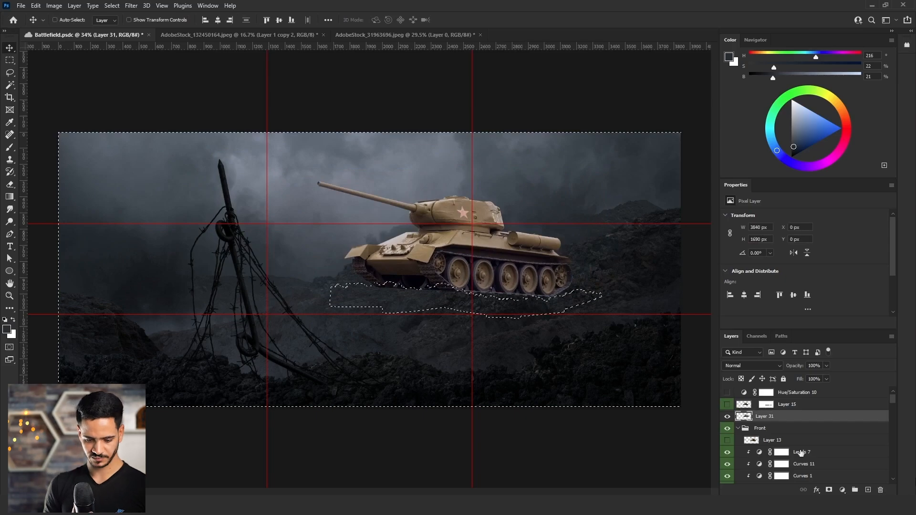
Mask the tank layer with the active selection and move the tank left and slightly down, independently of its mask.
{"action": "left_click", "coordinate": [829, 490]}
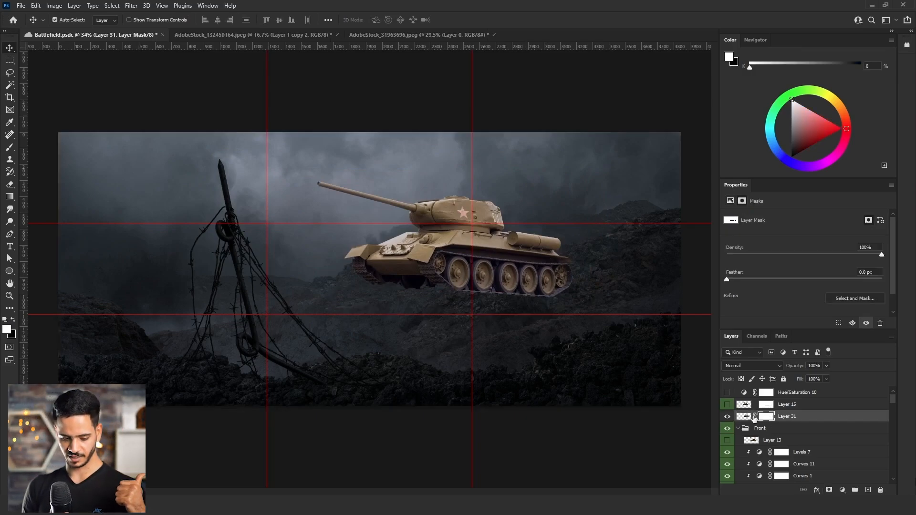
{"action": "left_click", "coordinate": [745, 417]}
{"action": "key", "text": "ctrl+t"}
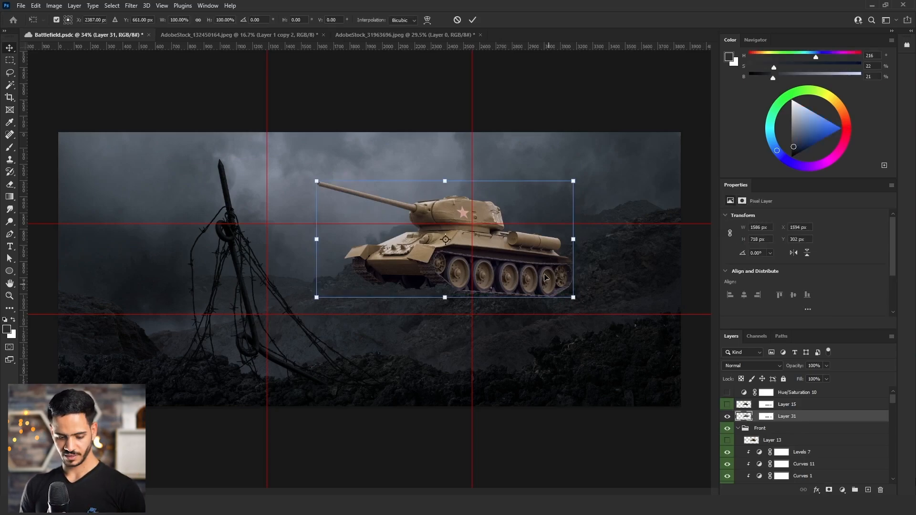
{"action": "left_click_drag", "start_coordinate": [545, 277], "coordinate": [457, 286]}
{"action": "mouse_move", "coordinate": [520, 270]}
{"action": "left_mouse_down"}
{"action": "mouse_move", "coordinate": [520, 283]}
{"action": "mouse_move", "coordinate": [528, 282]}
{"action": "left_mouse_up"}
{"action": "key", "text": "Return"}
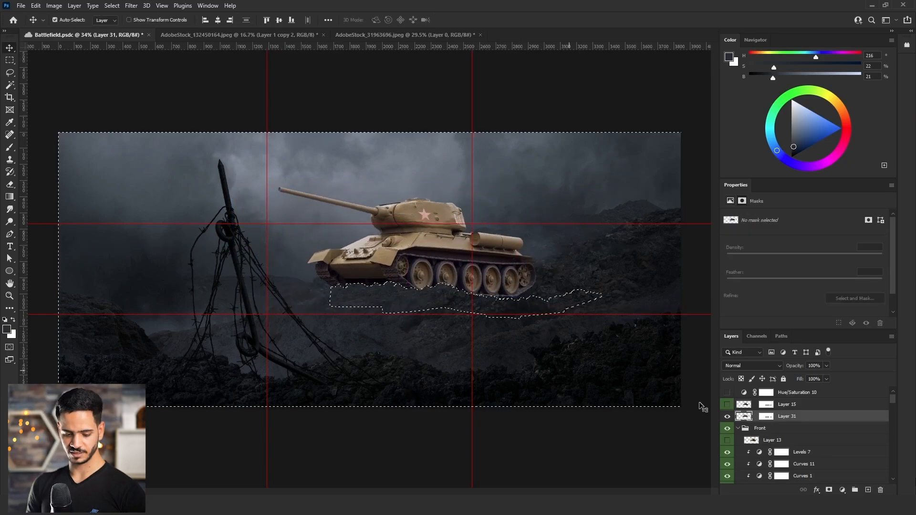
Invert the selection to the ground-shaped patch and shift that part of the tank's layer mask right and slightly up.
{"action": "left_click", "coordinate": [9, 73]}
{"action": "right_click", "coordinate": [394, 243]}
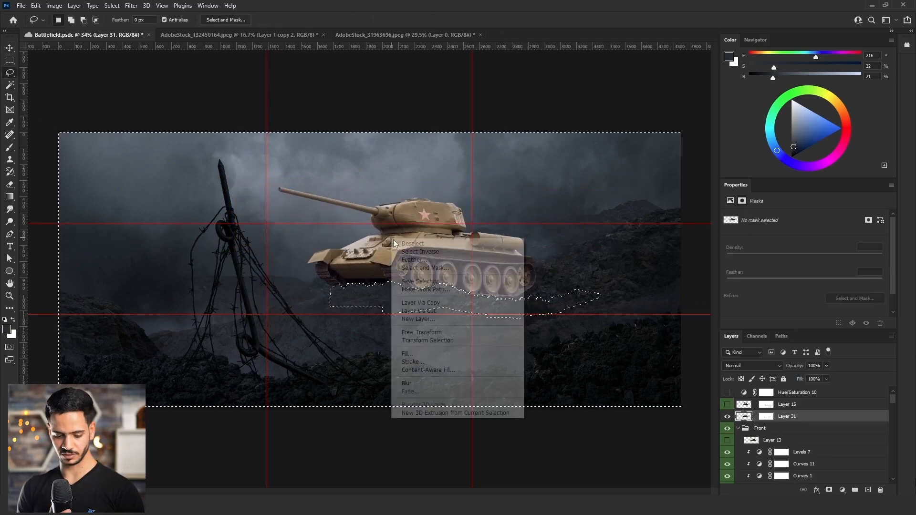
{"action": "left_click", "coordinate": [406, 251]}
{"action": "left_click", "coordinate": [768, 416]}
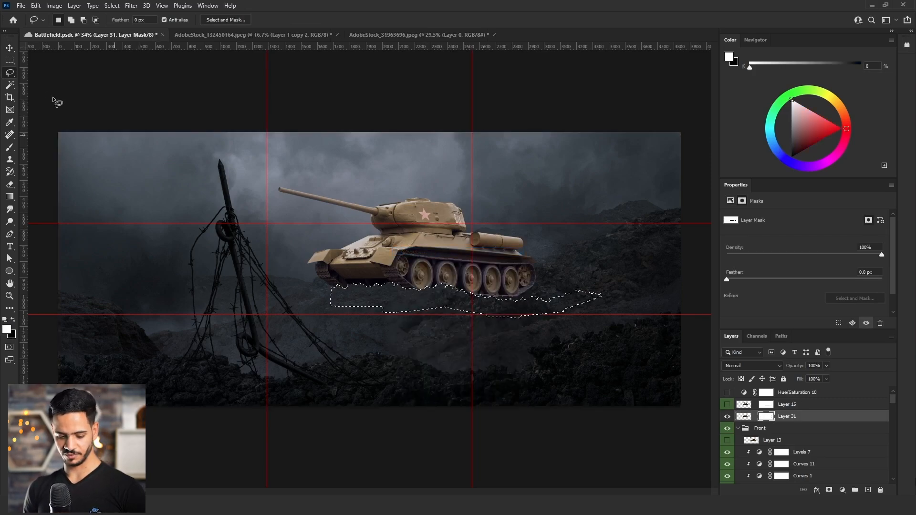
{"action": "left_click", "coordinate": [9, 49]}
{"action": "left_click_drag", "start_coordinate": [455, 299], "coordinate": [468, 296]}
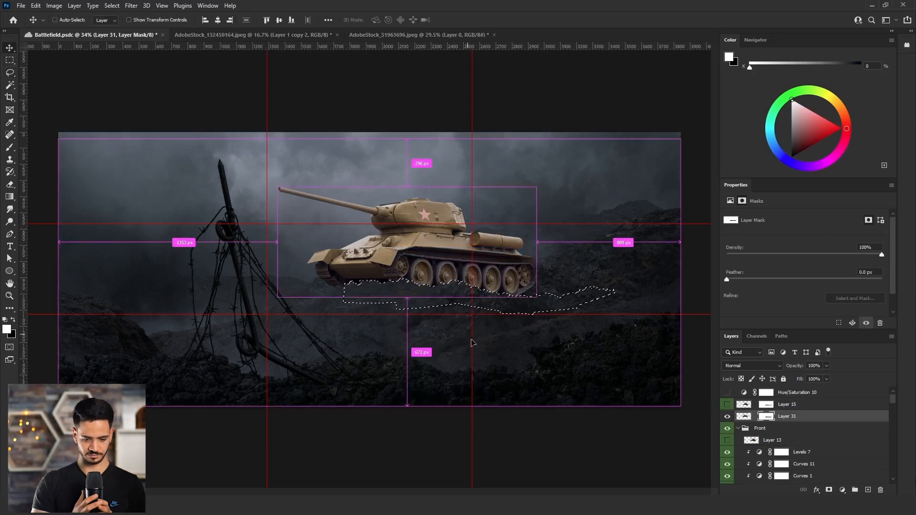
Transform the mask's ground-shaped cutout to a narrower width and move it left beneath the tank's tracks.
{"action": "key", "text": "ctrl+t"}
{"action": "left_click_drag", "start_coordinate": [480, 344], "coordinate": [492, 346]}
{"action": "left_click_drag", "start_coordinate": [615, 287], "coordinate": [547, 282]}
{"action": "key", "text": "Return"}
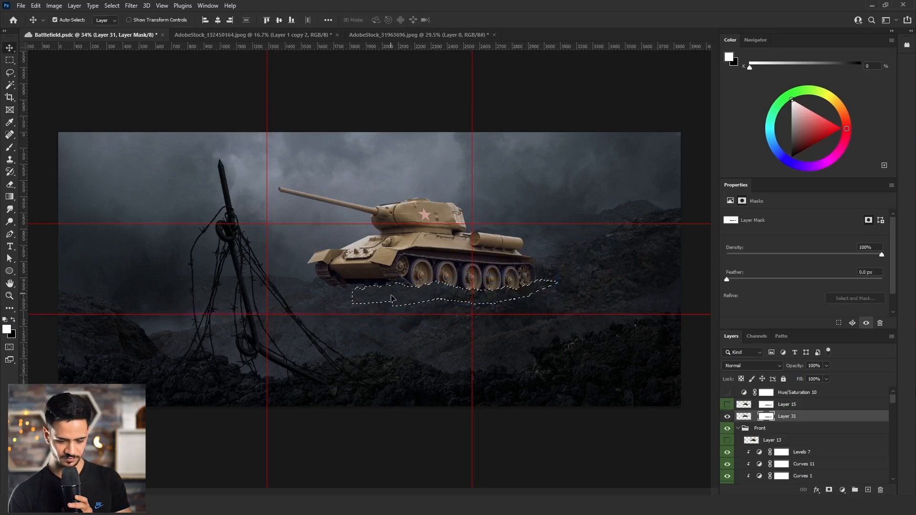
{"action": "left_click_drag", "start_coordinate": [408, 298], "coordinate": [341, 296]}
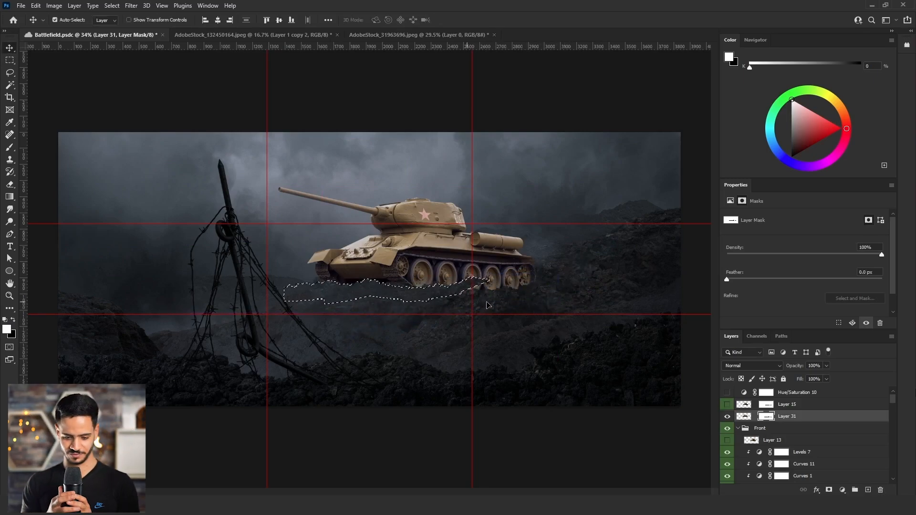
{"action": "key", "text": "ctrl+t"}
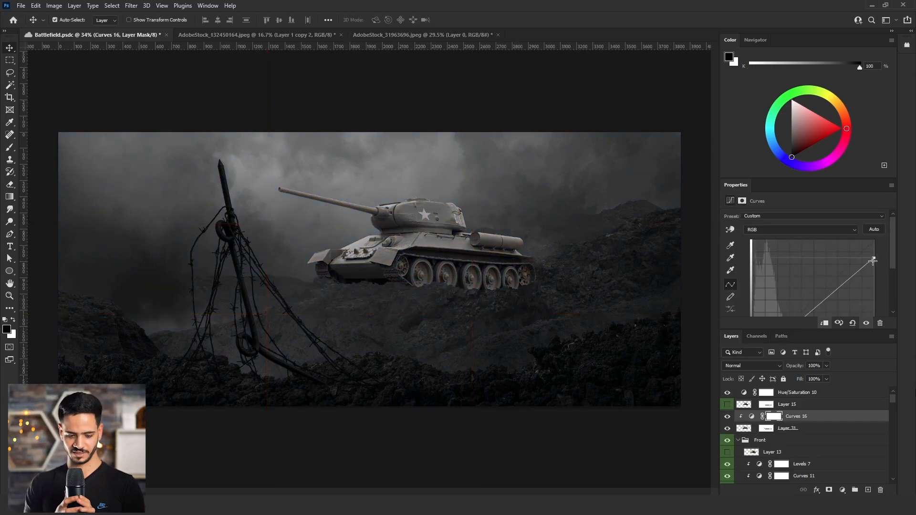
Match the tank's luminosity to the background with clipped Curves adjustments, lowering the highlights and midtones and slightly lifting the black point.
{"action": "left_click_drag", "start_coordinate": [873, 261], "coordinate": [848, 266]}
{"action": "scroll", "coordinate": [856, 276], "scroll_direction": "down", "scroll_amount": 4}
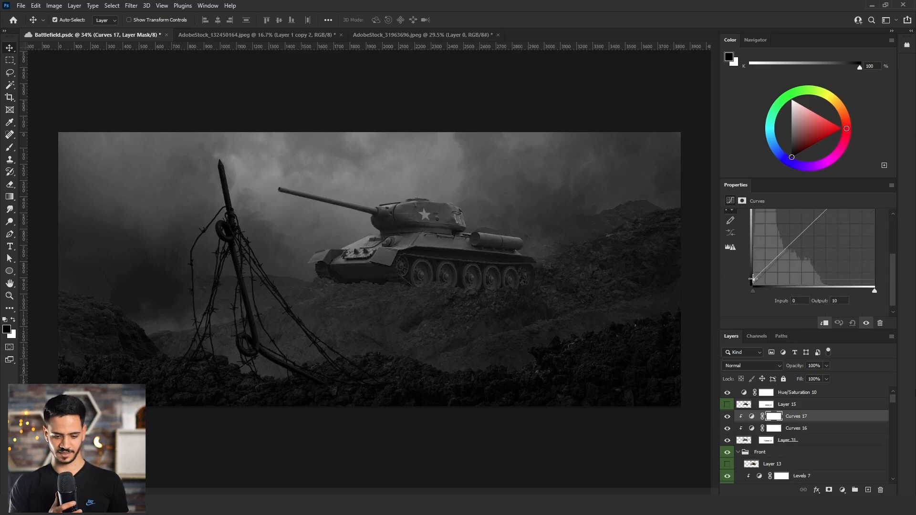
{"action": "left_click_drag", "start_coordinate": [752, 286], "coordinate": [749, 274]}
{"action": "left_click_drag", "start_coordinate": [796, 245], "coordinate": [812, 229]}
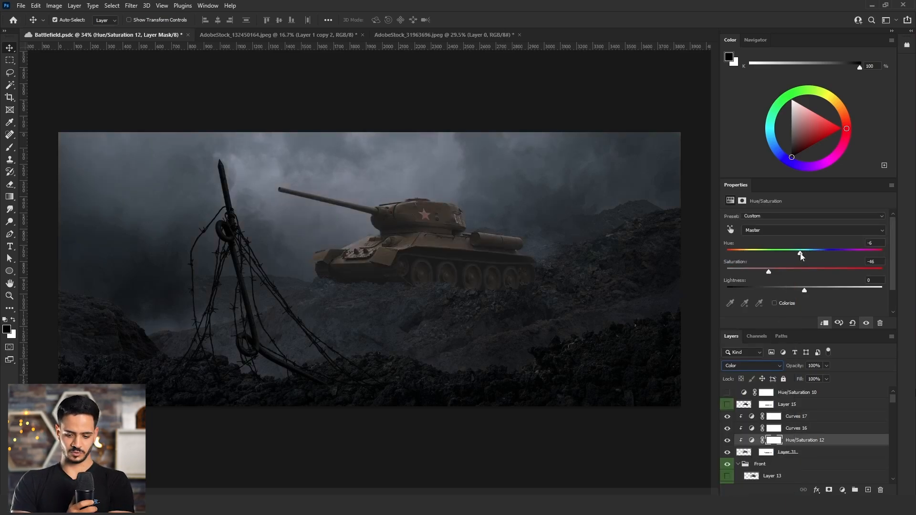
Set the hue of the tank's clipped Hue/Saturation adjustment to +22 and slightly reduce its saturation.
{"action": "left_click_drag", "start_coordinate": [801, 256], "coordinate": [823, 256]}
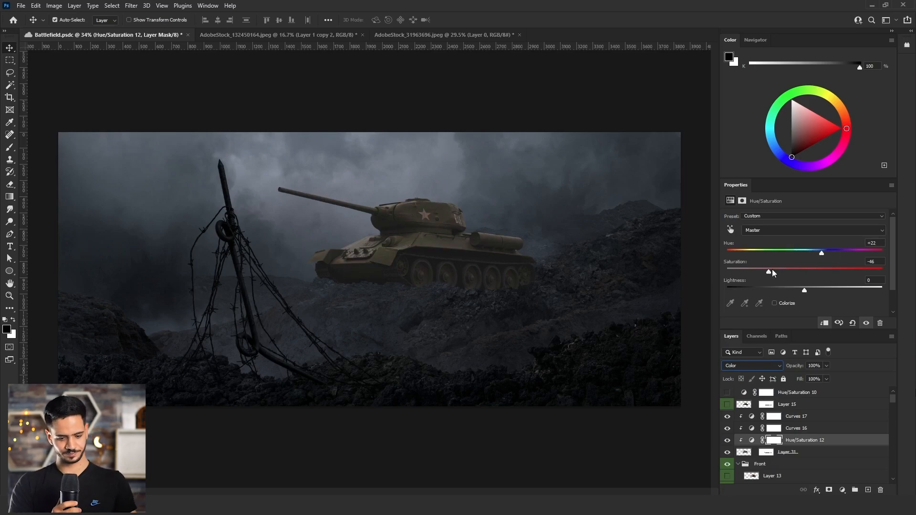
{"action": "left_click_drag", "start_coordinate": [772, 269], "coordinate": [764, 271]}
Adjust the Green channel of the newest Color-blended Curves adjustment by sampling and pulling tones on the image.
{"action": "left_click", "coordinate": [773, 231]}
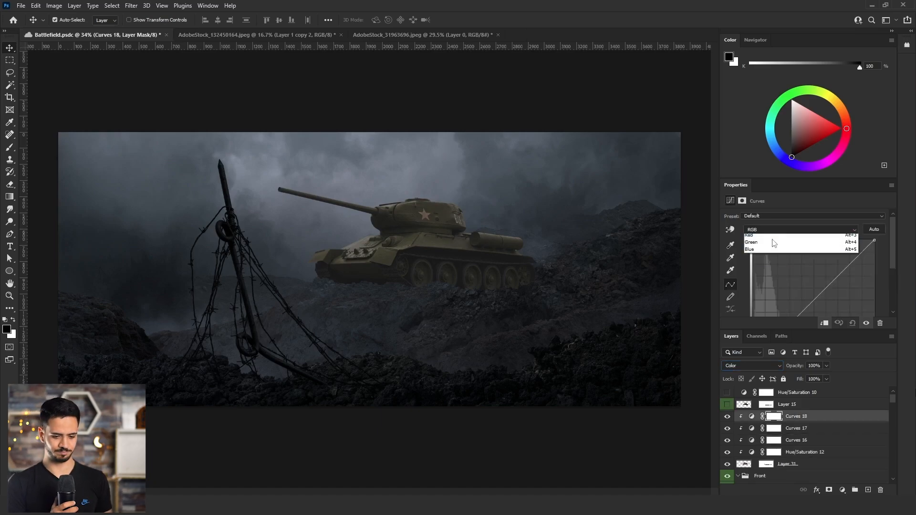
{"action": "left_click", "coordinate": [769, 253]}
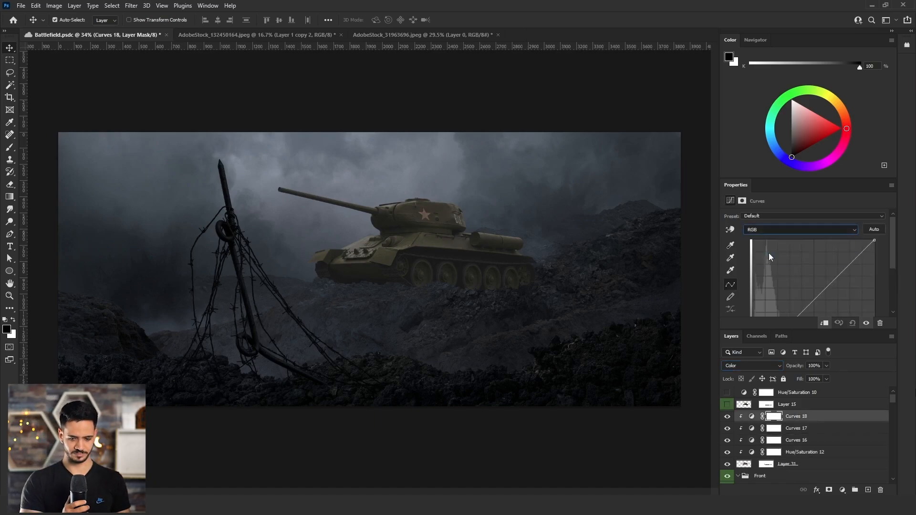
{"action": "left_click", "coordinate": [730, 229]}
{"action": "left_click", "coordinate": [430, 242]}
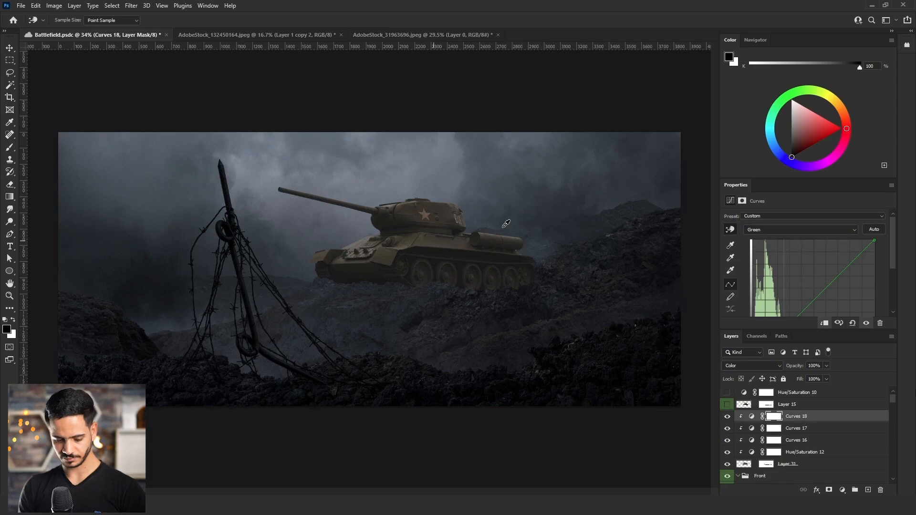
{"action": "left_click_drag", "start_coordinate": [602, 200], "coordinate": [598, 201]}
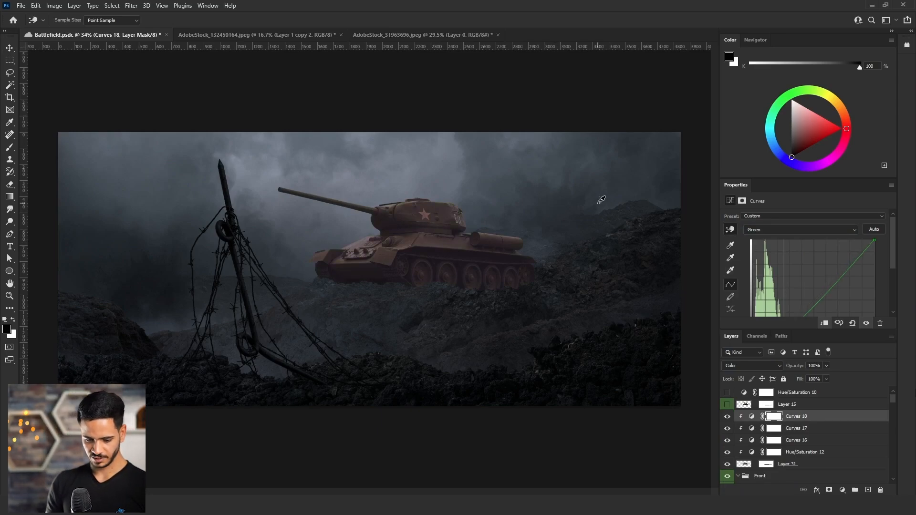
Balance the tank's Red and Blue curve channels, and set a clipped Brightness/Contrast adjustment to brightness -7 and contrast -24.
{"action": "left_click", "coordinate": [758, 230]}
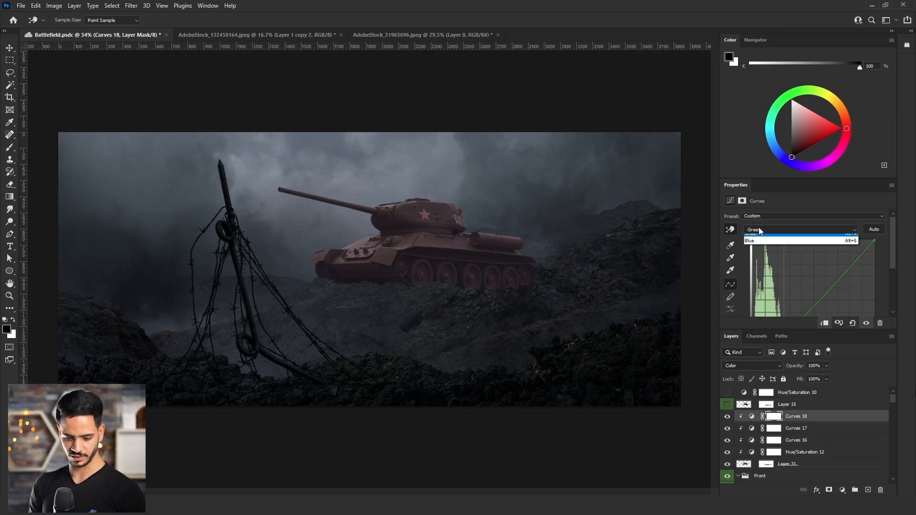
{"action": "left_click", "coordinate": [764, 241]}
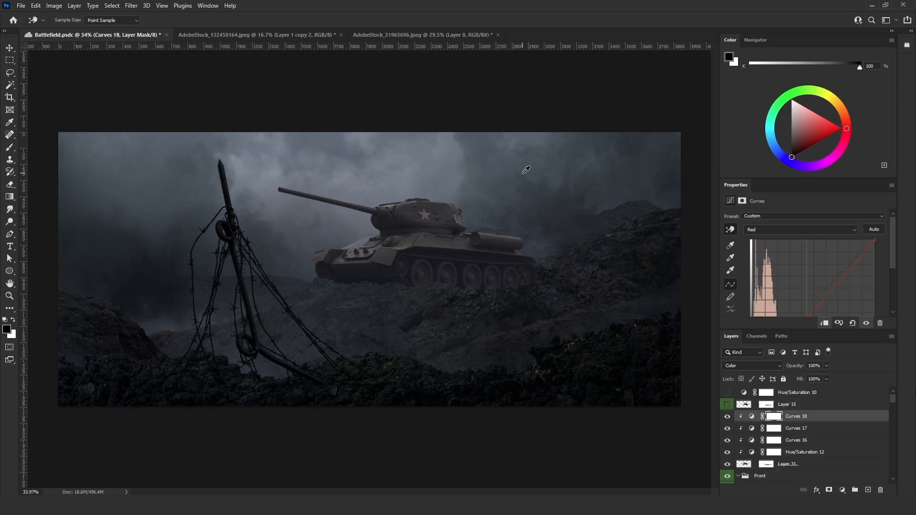
{"action": "left_click", "coordinate": [762, 231]}
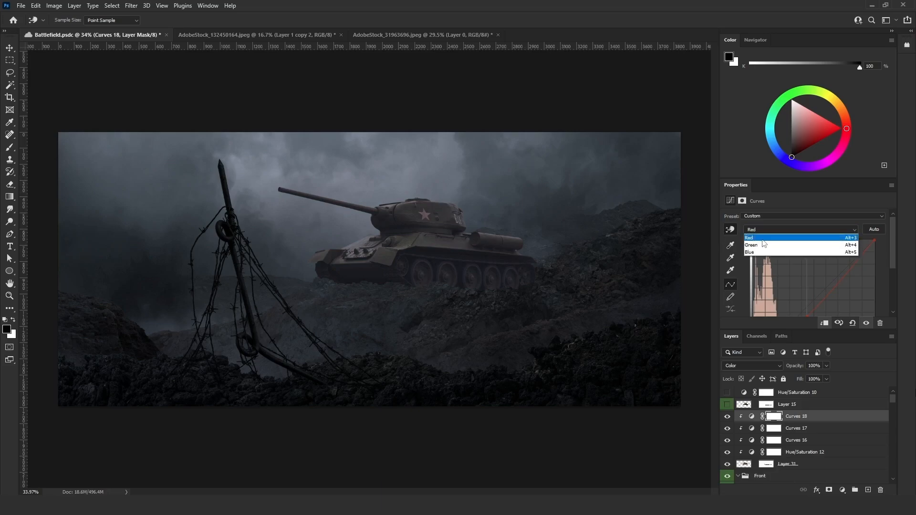
{"action": "left_click", "coordinate": [763, 263]}
{"action": "scroll", "coordinate": [814, 282], "scroll_direction": "down", "scroll_amount": 1}
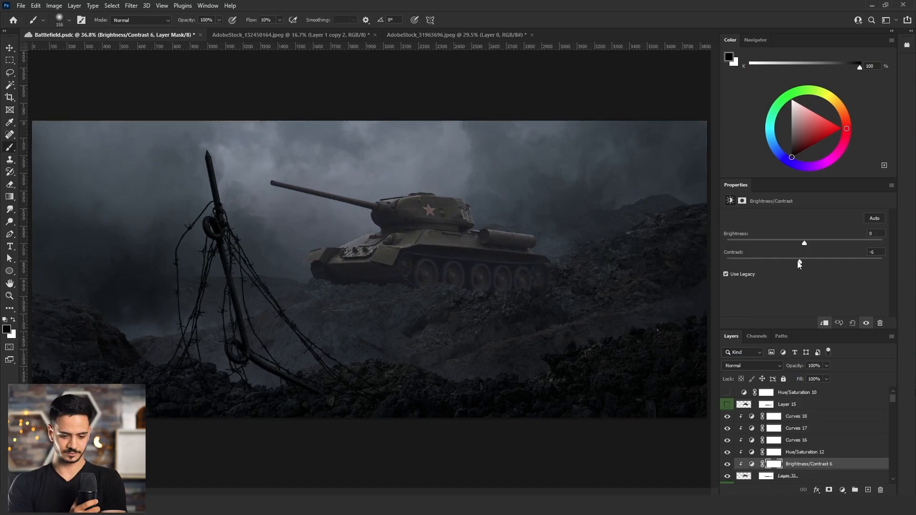
{"action": "mouse_move", "coordinate": [800, 265]}
{"action": "left_mouse_down"}
{"action": "mouse_move", "coordinate": [781, 266]}
{"action": "mouse_move", "coordinate": [790, 266]}
{"action": "mouse_move", "coordinate": [795, 244]}
{"action": "mouse_move", "coordinate": [812, 245]}
{"action": "mouse_move", "coordinate": [800, 247]}
{"action": "left_mouse_up"}
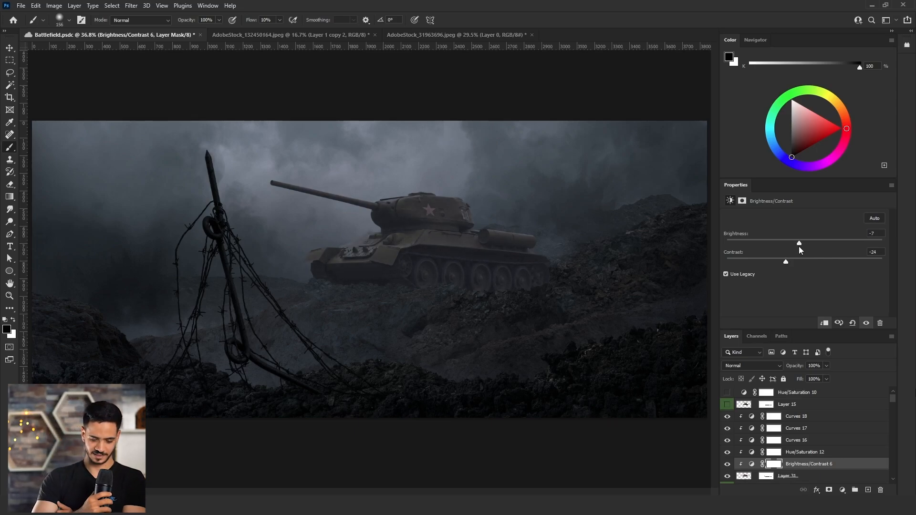
Add a clipped Brightness/Contrast adjustment with brightness 29 and paint it in over the tank's turret and hull top at 34% flow.
{"action": "left_click", "coordinate": [843, 490]}
{"action": "left_click", "coordinate": [861, 351]}
{"action": "left_click_drag", "start_coordinate": [279, 33], "coordinate": [292, 33]}
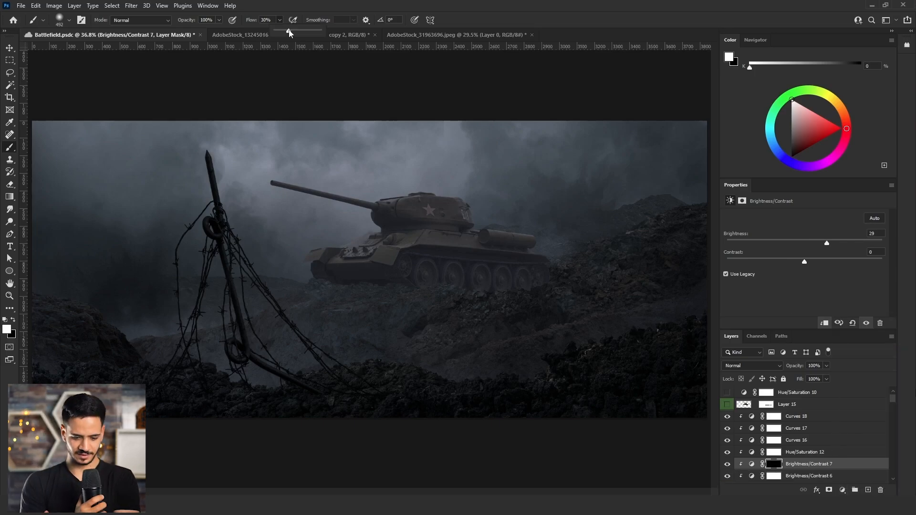
{"action": "mouse_move", "coordinate": [366, 229]}
{"action": "left_mouse_down"}
{"action": "mouse_move", "coordinate": [327, 227]}
{"action": "mouse_move", "coordinate": [358, 244]}
{"action": "left_mouse_up"}
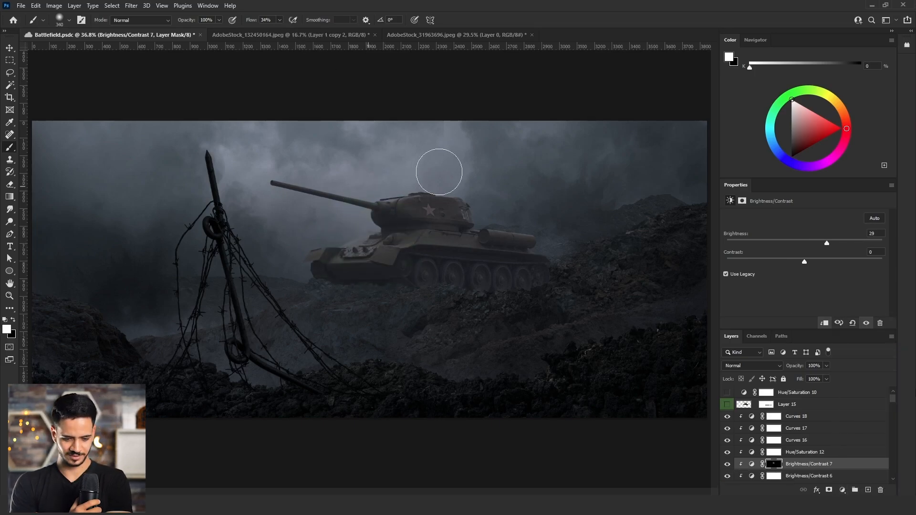
{"action": "left_click_drag", "start_coordinate": [468, 192], "coordinate": [426, 208]}
{"action": "left_click_drag", "start_coordinate": [423, 206], "coordinate": [411, 206]}
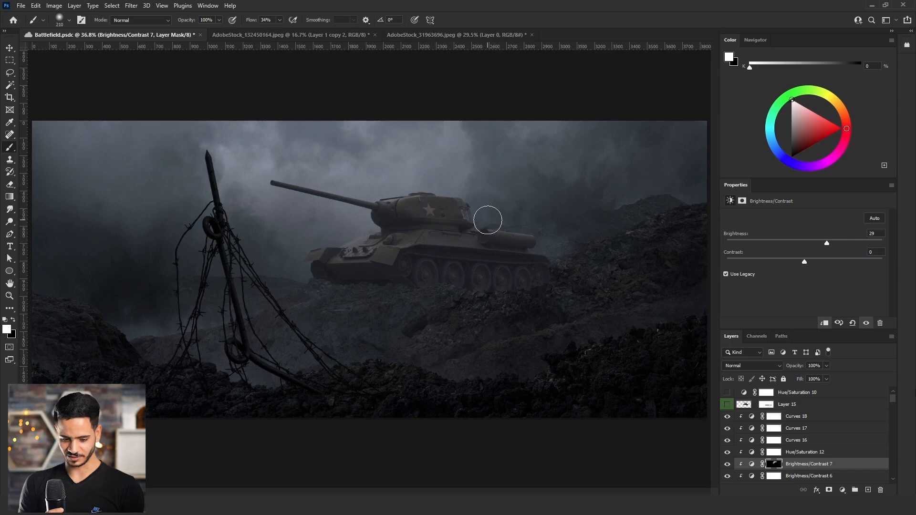
{"action": "key", "text": "ctrl+minus"}
{"action": "key", "text": "ctrl+minus"}
{"action": "key", "text": "ctrl+minus"}
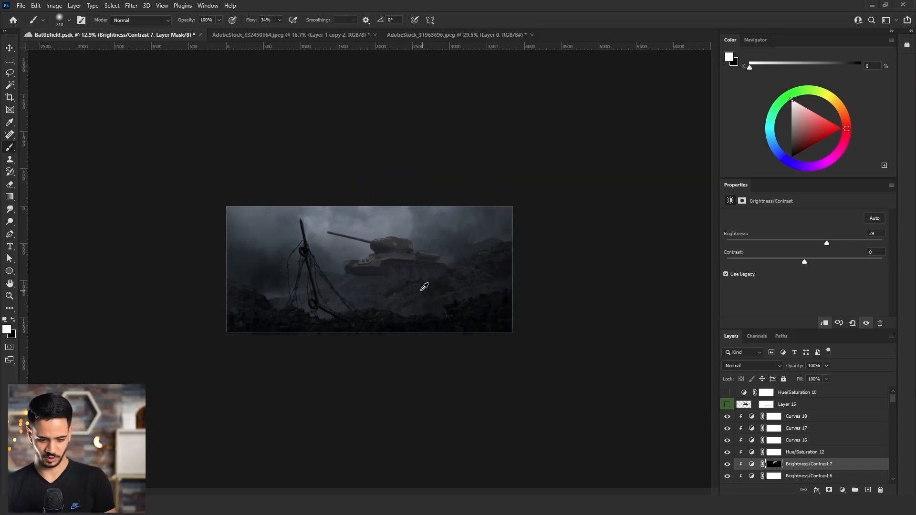
{"action": "key", "text": "ctrl+0"}
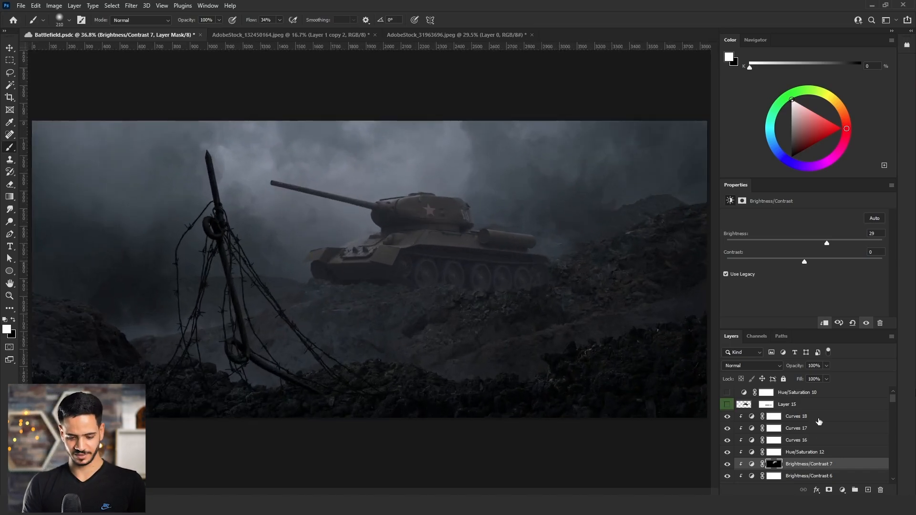
Create a new layer above the tank's topmost Curves adjustment and choose a rough dust-shaped brush.
{"action": "left_click", "coordinate": [819, 422]}
{"action": "left_click", "coordinate": [869, 490]}
{"action": "left_click", "coordinate": [36, 219], "text": "alt"}
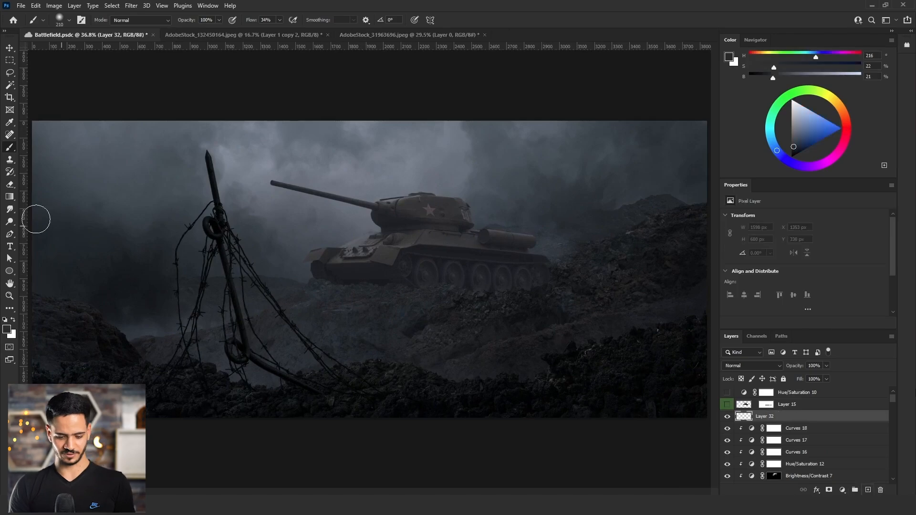
{"action": "left_click", "coordinate": [66, 23]}
{"action": "left_click_drag", "start_coordinate": [188, 130], "coordinate": [196, 229]}
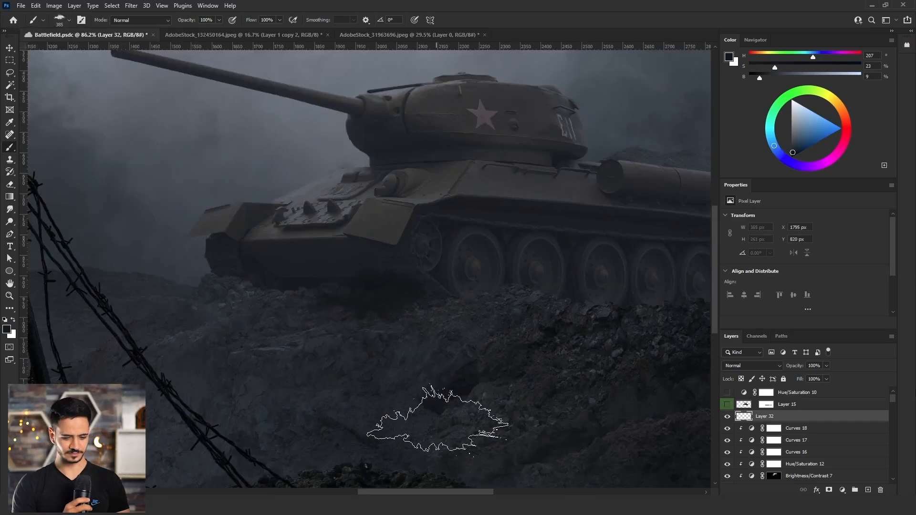
Dab dust along the base of the tank's tracks, lowering the brush color's brightness to 16%.
{"action": "left_click_drag", "start_coordinate": [431, 335], "coordinate": [438, 336]}
{"action": "key", "text": "ctrl+z"}
{"action": "left_click", "coordinate": [426, 292], "text": "alt"}
{"action": "left_click", "coordinate": [405, 292]}
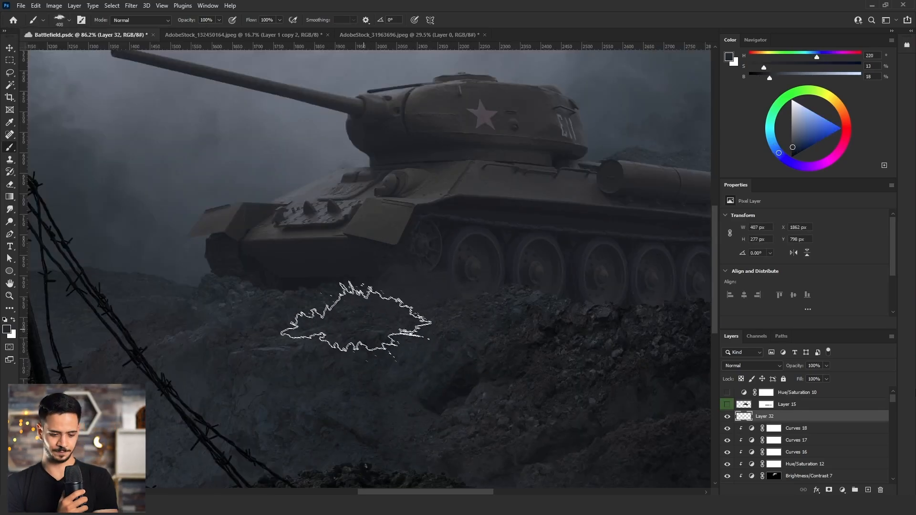
{"action": "left_click", "coordinate": [257, 295]}
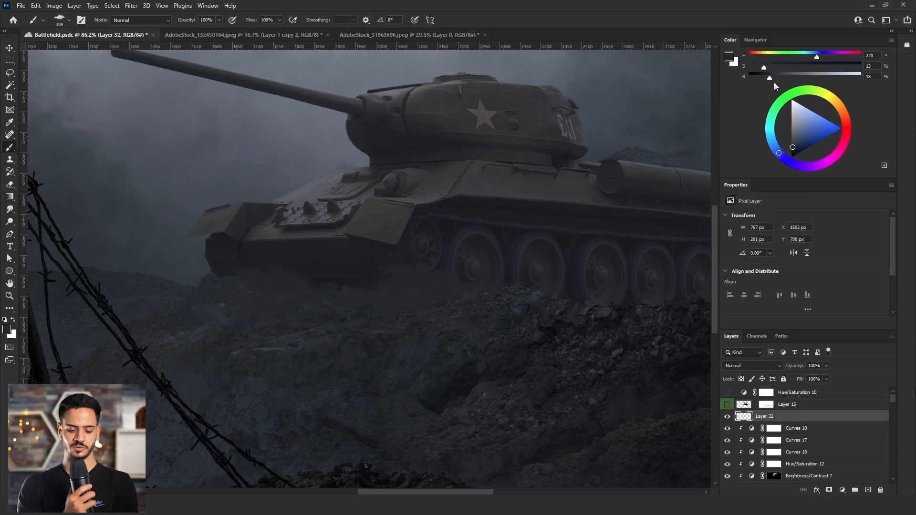
{"action": "left_click_drag", "start_coordinate": [770, 78], "coordinate": [767, 79]}
{"action": "left_click", "coordinate": [340, 295]}
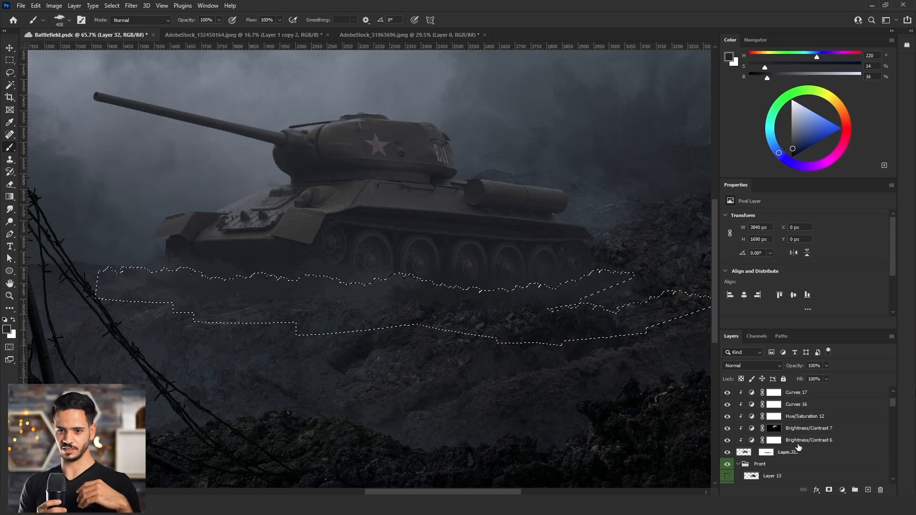
Mask the dust layer with the active ground-shaped selection and shift the unlinked mask slightly down.
{"action": "left_click", "coordinate": [829, 491]}
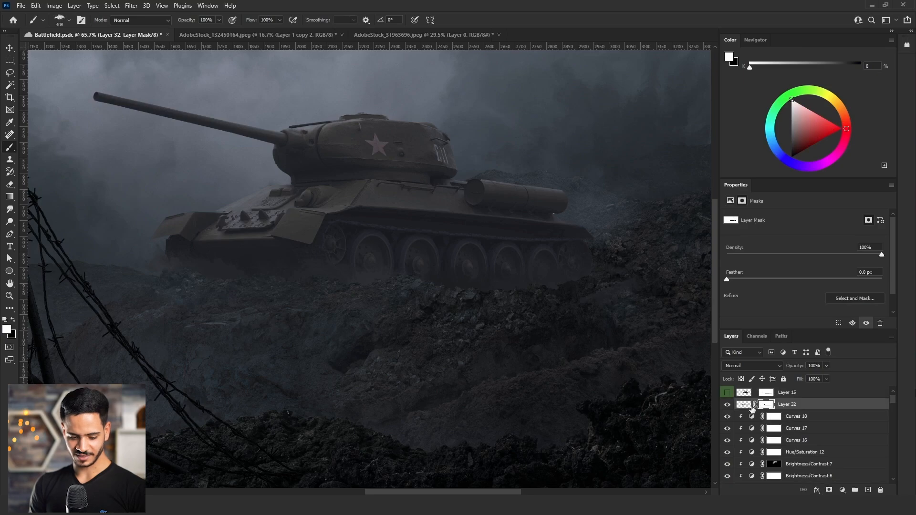
{"action": "left_click", "coordinate": [751, 406]}
{"action": "key", "text": "ctrl+t"}
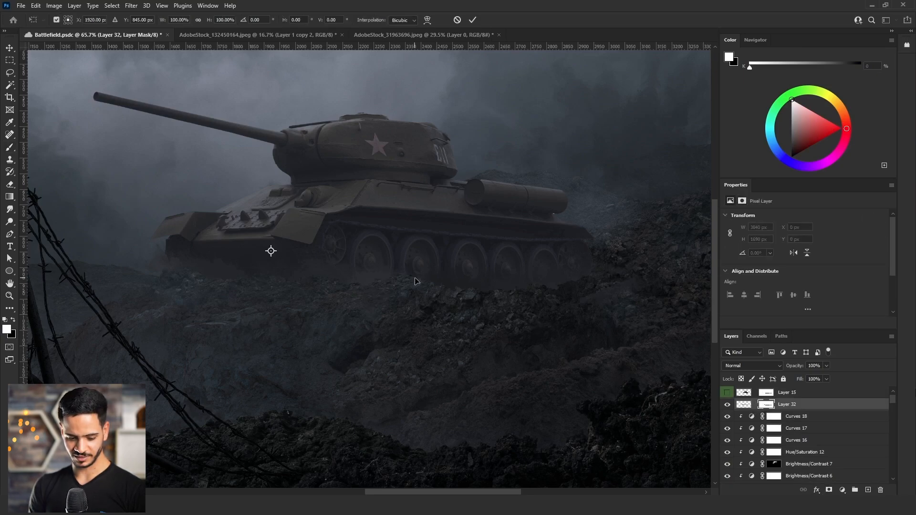
{"action": "left_click_drag", "start_coordinate": [415, 281], "coordinate": [418, 301]}
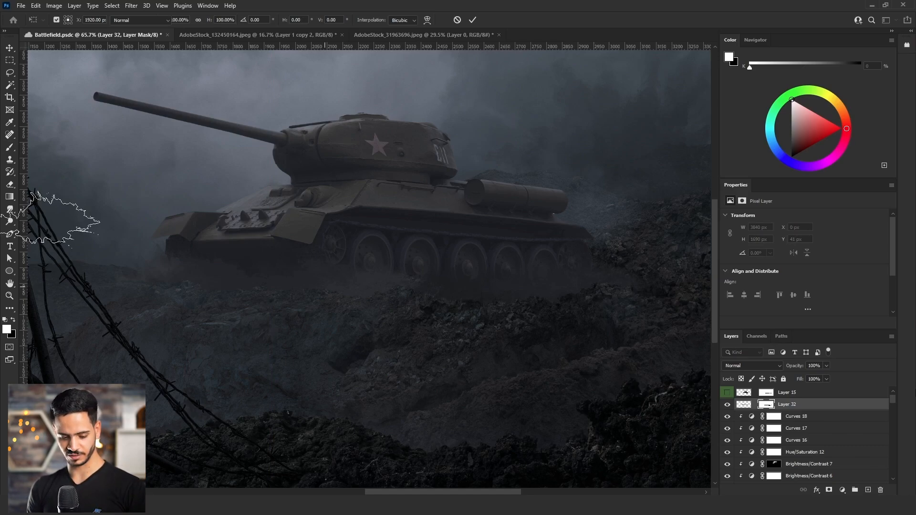
{"action": "key", "text": "Return"}
Draw a short vertical black gradient on the dust layer's mask at the height of the tank's wheels.
{"action": "left_click", "coordinate": [10, 197]}
{"action": "key", "text": "x"}
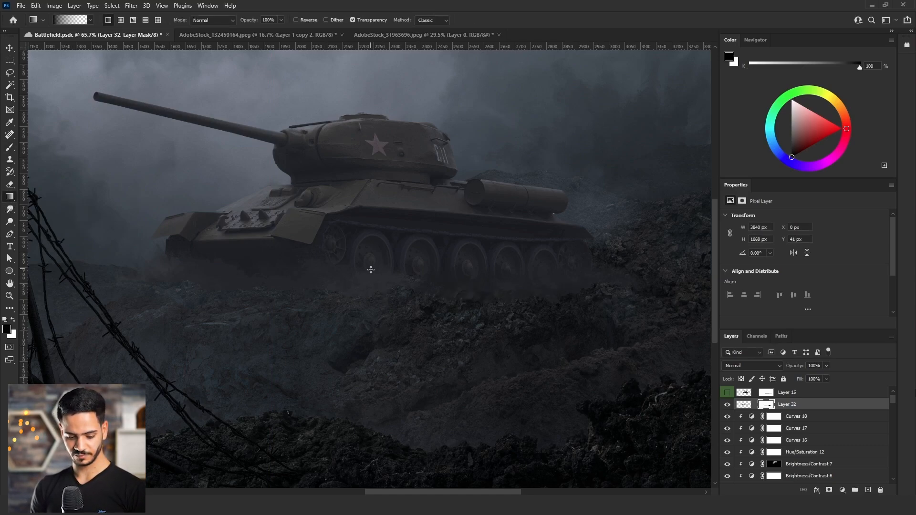
{"action": "left_click_drag", "start_coordinate": [371, 270], "coordinate": [371, 271]}
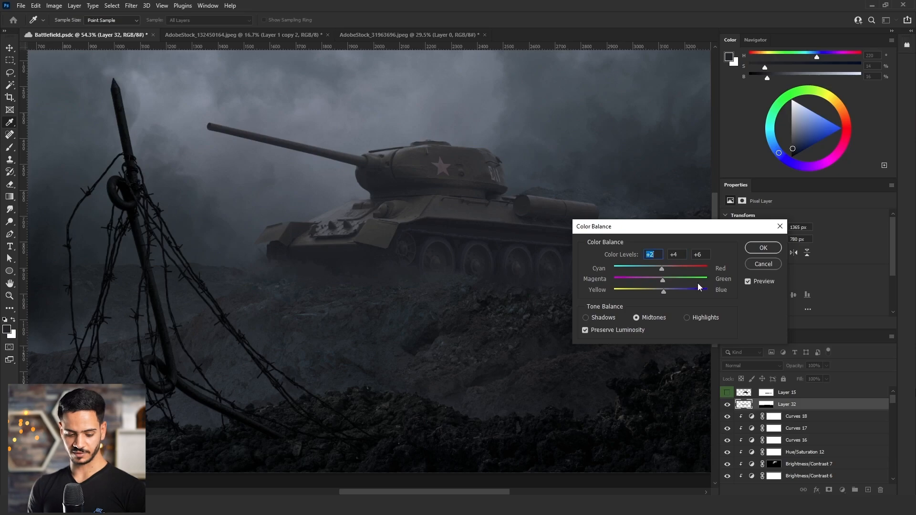
Apply a midtone Color Balance of +2, +4, +6 to the dust layer.
{"action": "left_click", "coordinate": [764, 250]}
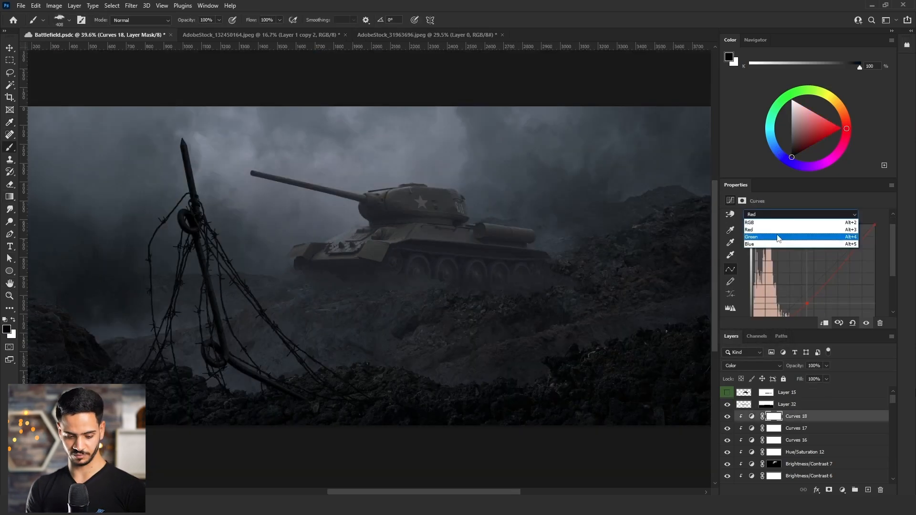
{"action": "scroll", "coordinate": [811, 263], "scroll_direction": "down", "scroll_amount": 1}
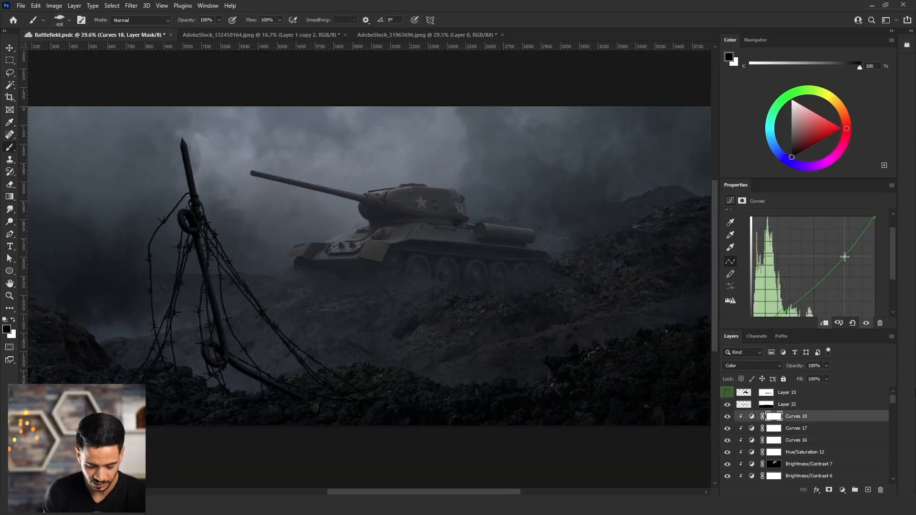
Raise the midpoint of the green curve on the tank's Curves 18 layer, which uses the Color blend mode.
{"action": "left_click", "coordinate": [843, 254]}
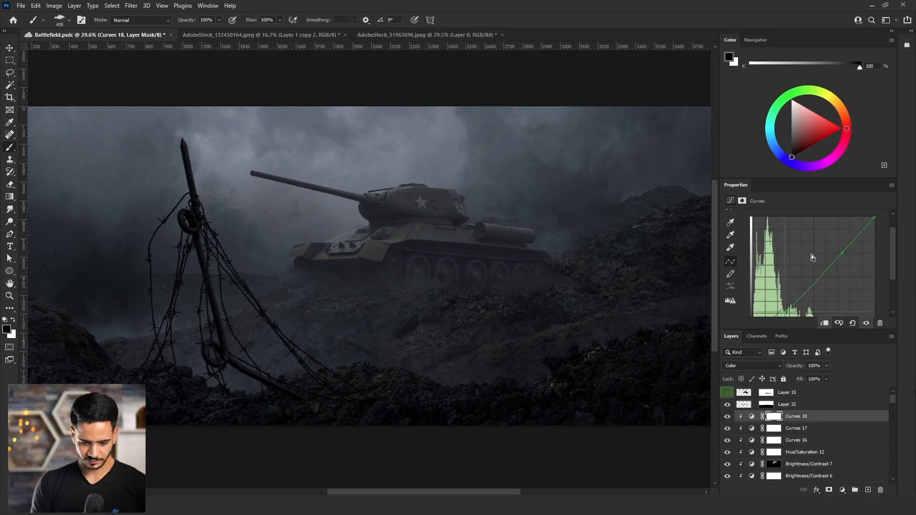
{"action": "scroll", "coordinate": [783, 242], "scroll_direction": "up", "scroll_amount": 1}
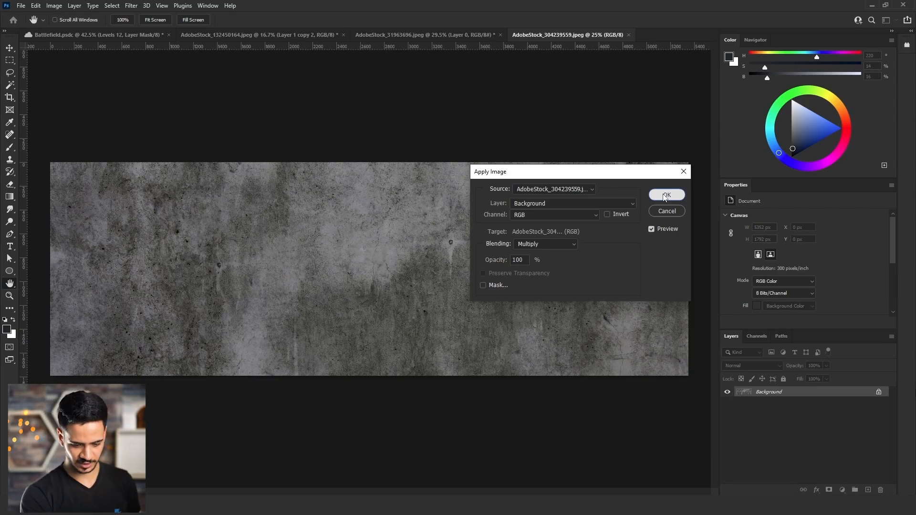
Darken the concrete texture by repeatedly applying its own RGB image with Multiply blending at 100% opacity through Apply Image.
{"action": "left_click", "coordinate": [665, 196]}
{"action": "key", "text": "v"}
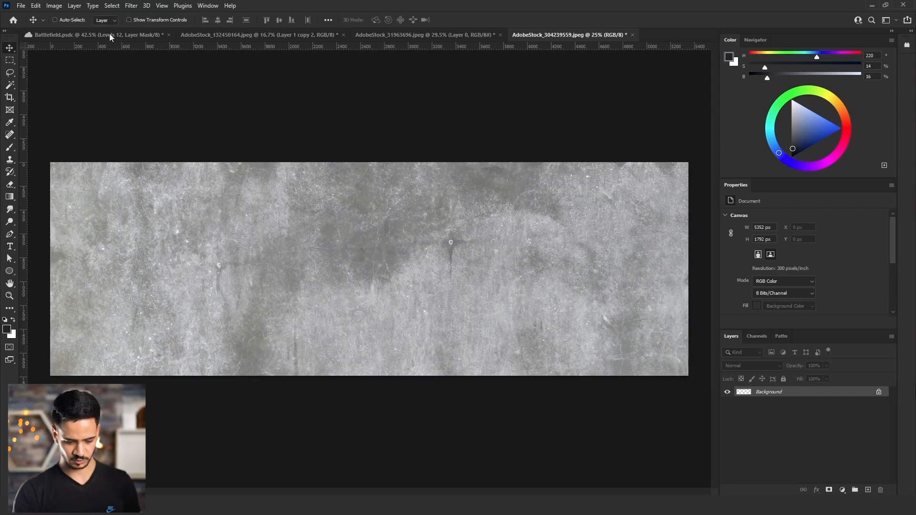
{"action": "left_click", "coordinate": [55, 7]}
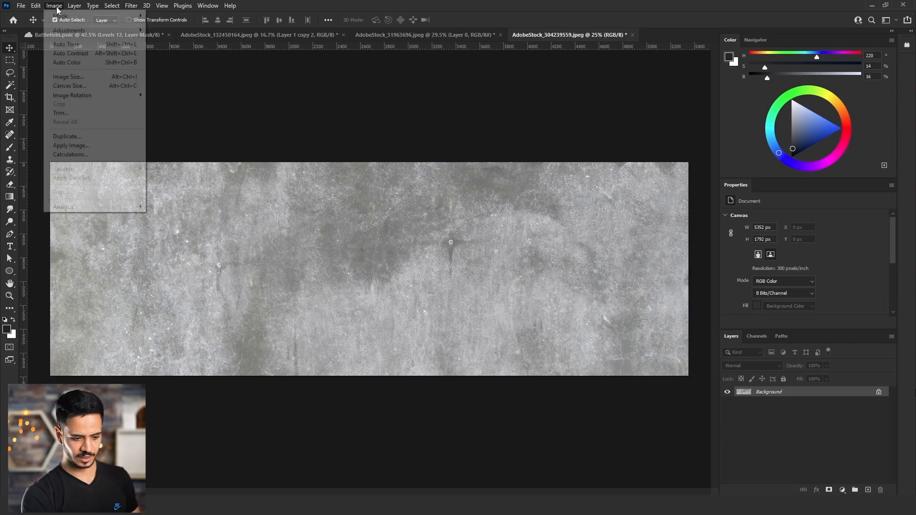
{"action": "left_click", "coordinate": [70, 146]}
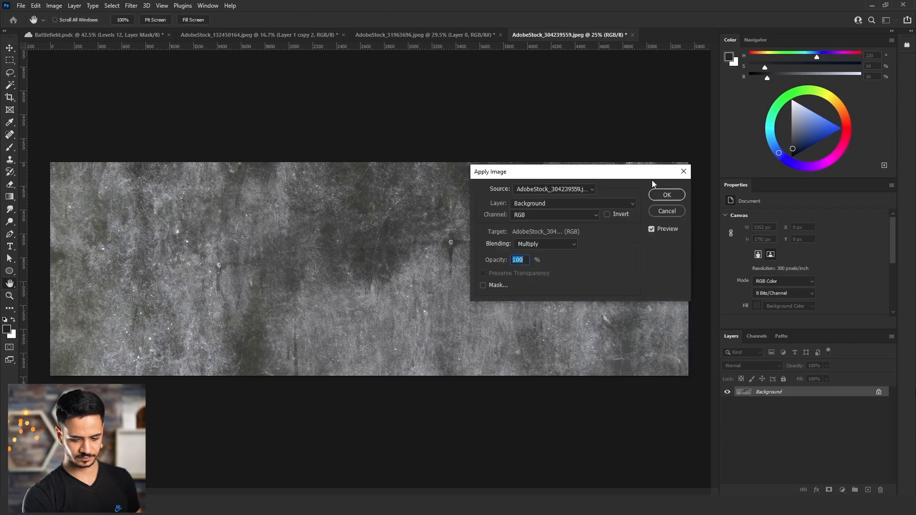
{"action": "left_click", "coordinate": [667, 195]}
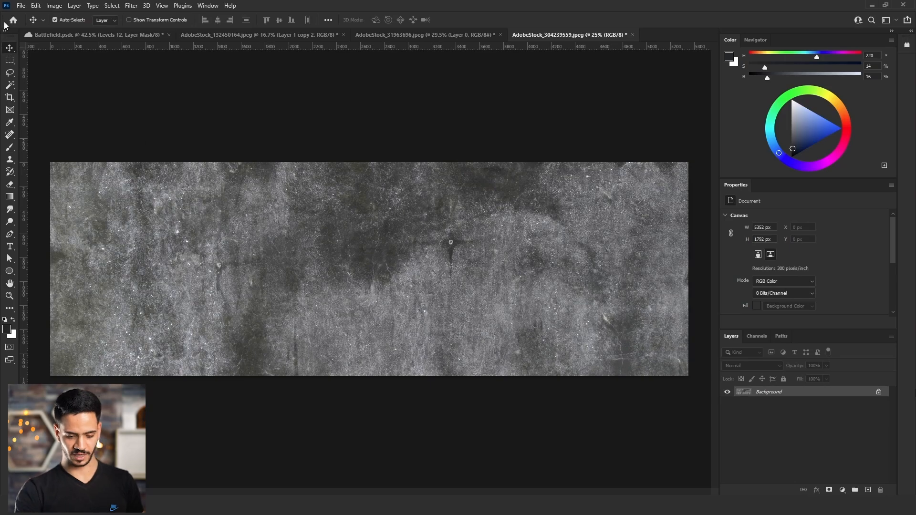
{"action": "left_click", "coordinate": [54, 6]}
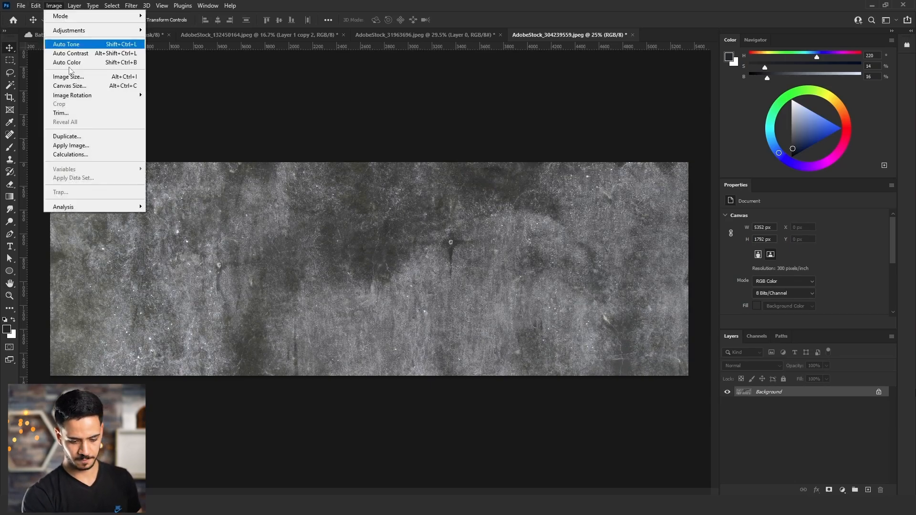
{"action": "left_click", "coordinate": [98, 146]}
{"action": "left_click", "coordinate": [666, 195]}
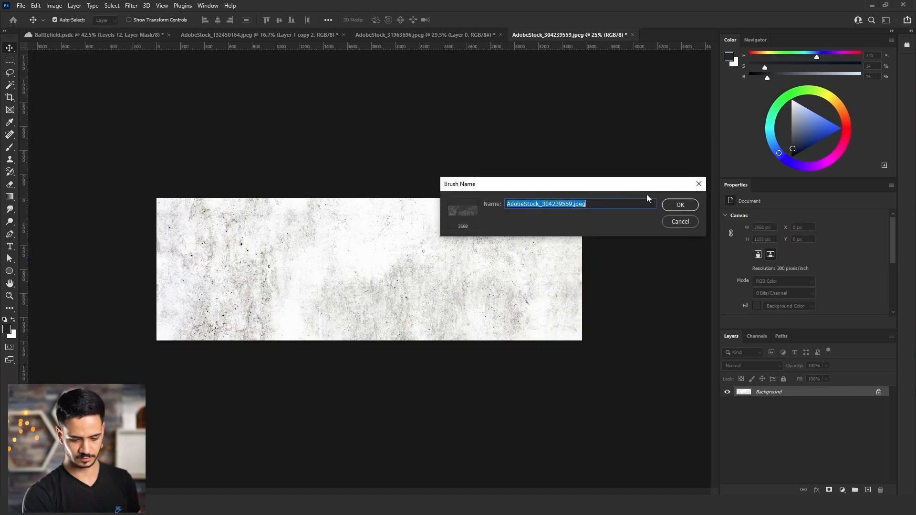
Save the concrete texture as a brush named AdobeStock_304239559.jpeg and switch to the Battlefield.psdc document.
{"action": "left_click", "coordinate": [675, 204]}
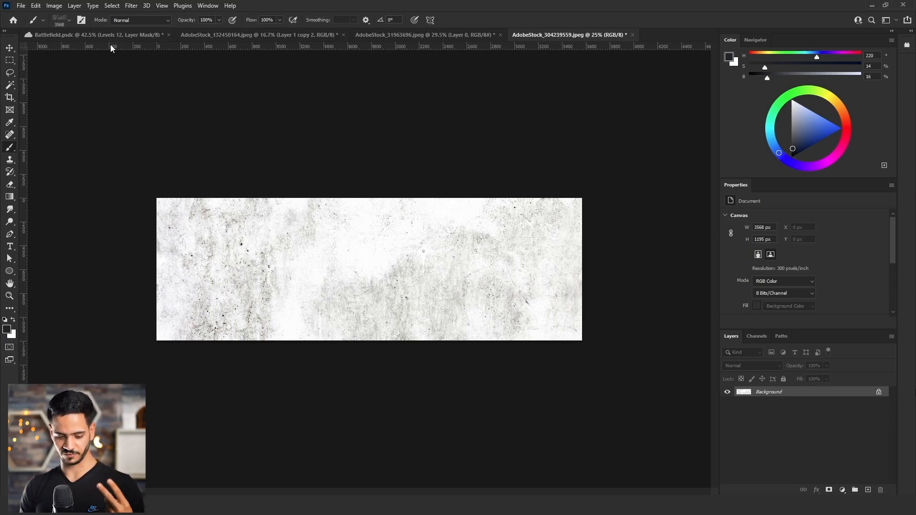
{"action": "left_click", "coordinate": [102, 36]}
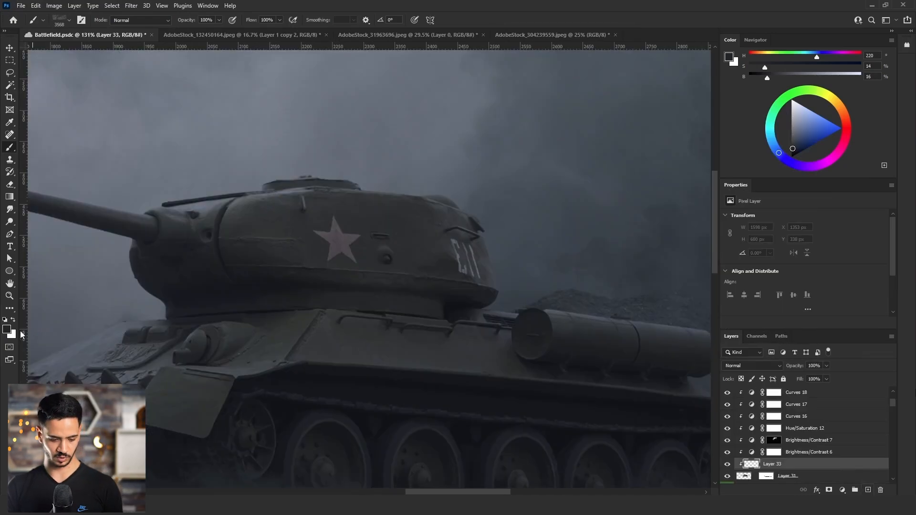
Try stamping the oversized concrete texture brush across the tank on Layer 33.
{"action": "left_click", "coordinate": [298, 308]}
{"action": "mouse_move", "coordinate": [468, 310]}
{"action": "left_mouse_down"}
{"action": "mouse_move", "coordinate": [348, 312]}
{"action": "mouse_move", "coordinate": [208, 281]}
{"action": "left_mouse_up"}
{"action": "key", "text": "ctrl+z"}
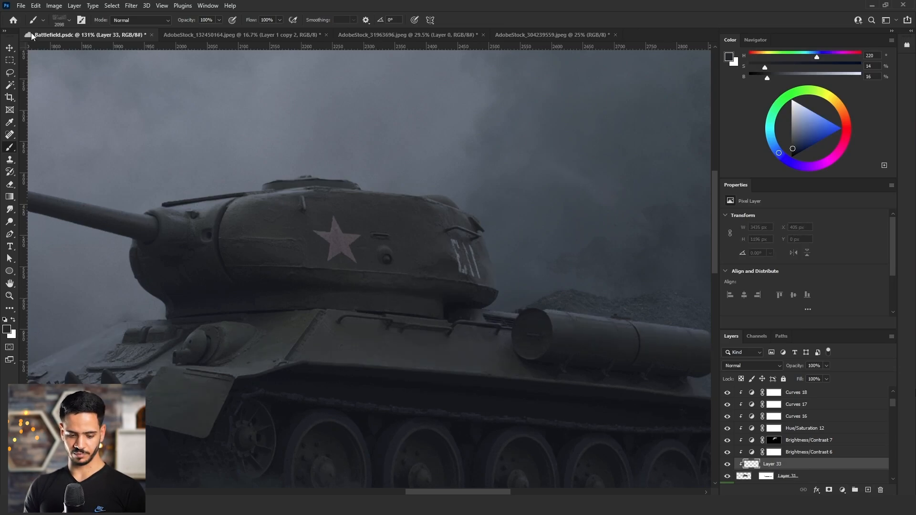
Shrink the concrete texture brush and stamp grime over the tank's turret and hull on Layer 33.
{"action": "left_click", "coordinate": [69, 20]}
{"action": "left_click", "coordinate": [68, 53]}
{"action": "left_click_drag", "start_coordinate": [394, 270], "coordinate": [460, 269]}
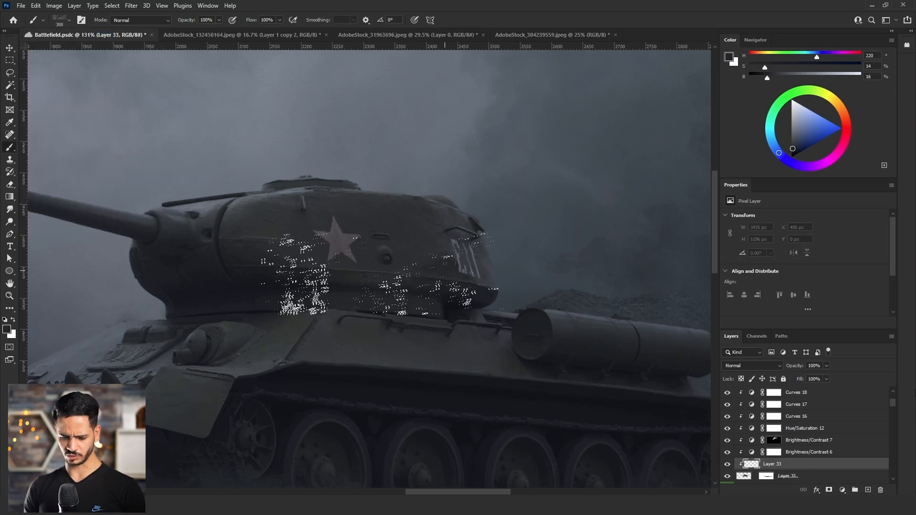
{"action": "left_click", "coordinate": [371, 285]}
{"action": "left_click_drag", "start_coordinate": [347, 322], "coordinate": [361, 322]}
{"action": "left_click_drag", "start_coordinate": [313, 248], "coordinate": [338, 249]}
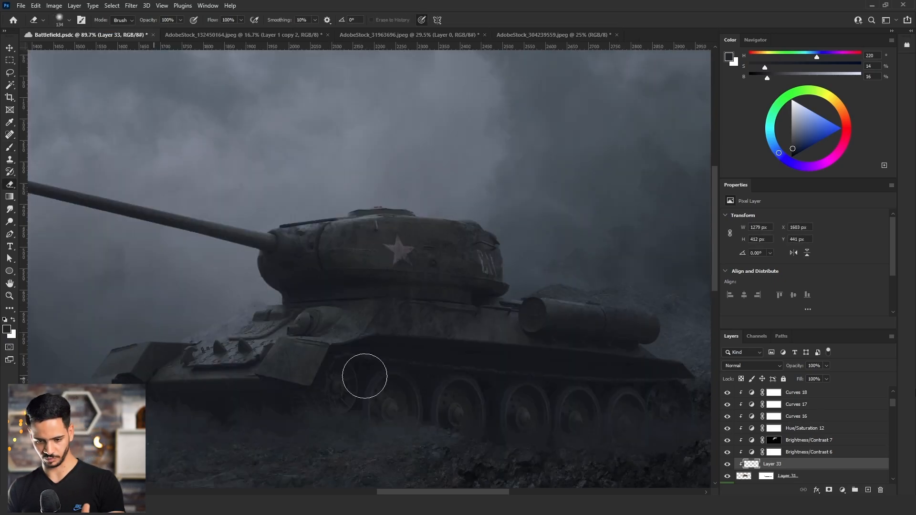
{"action": "left_click_drag", "start_coordinate": [364, 376], "coordinate": [382, 376]}
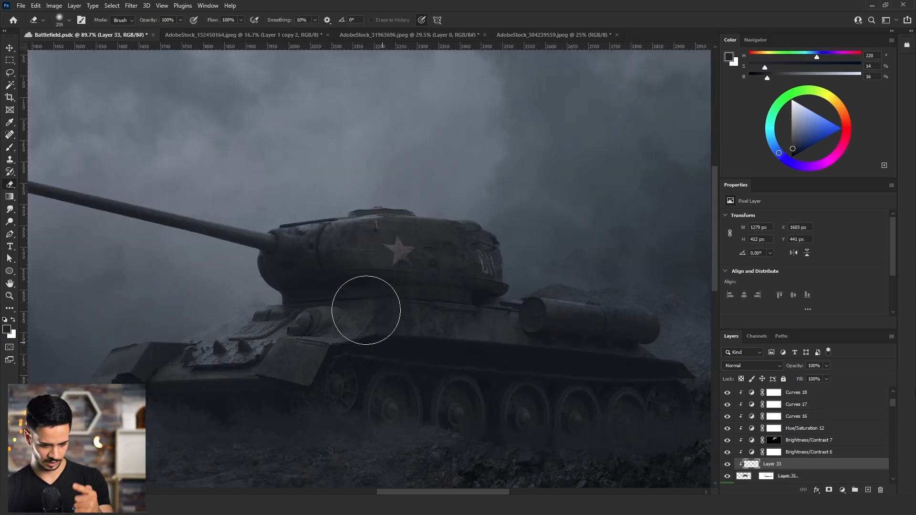
Shrink the soft eraser to about 154 px over the turret texture and rotate the brush tip in three increments.
{"action": "left_click_drag", "start_coordinate": [455, 292], "coordinate": [429, 291]}
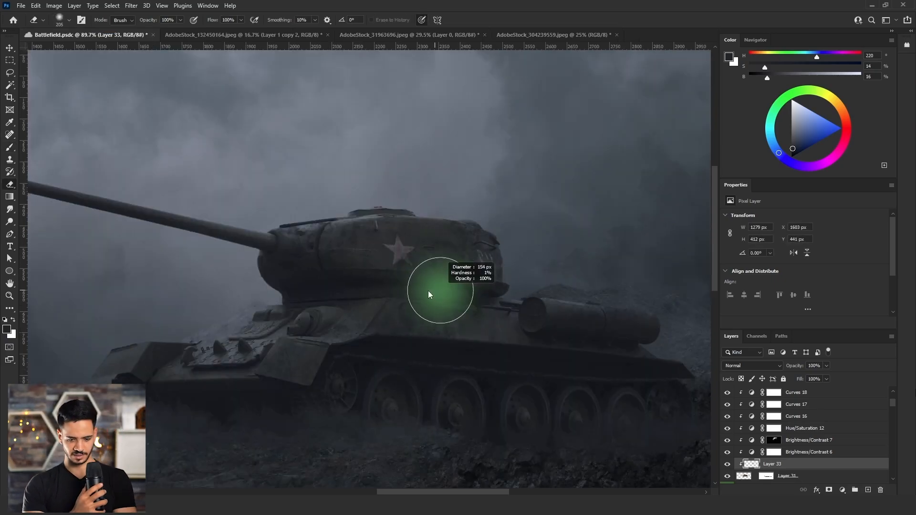
{"action": "key", "text": "b"}
{"action": "key", "text": "shift+Left"}
{"action": "key", "text": "shift+Left"}
{"action": "key", "text": "shift+Left"}
{"action": "key", "text": "shift+Left"}
{"action": "key", "text": "shift+Left"}
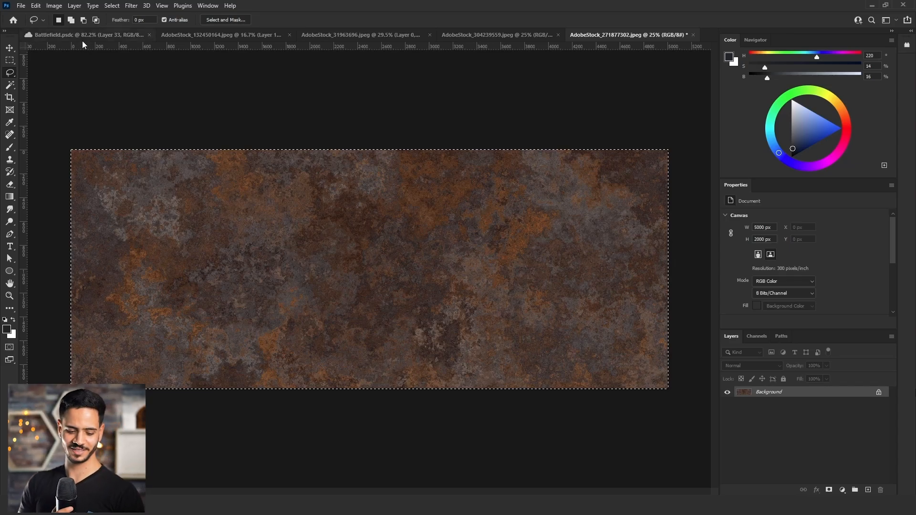
Paste the copied rust texture into the Battlefield document, clipped to the tank, and place it directly below Curves 16.
{"action": "left_click", "coordinate": [82, 35]}
{"action": "key", "text": "ctrl+v"}
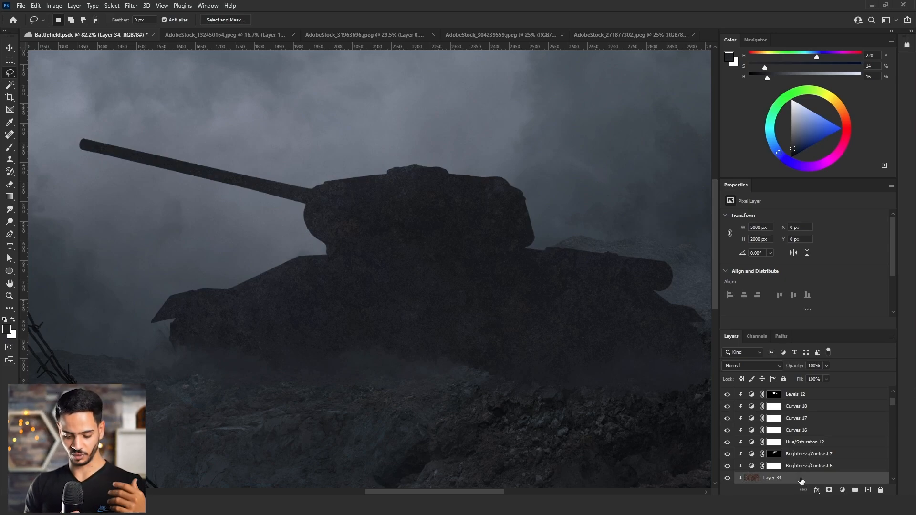
{"action": "left_click_drag", "start_coordinate": [801, 480], "coordinate": [802, 437]}
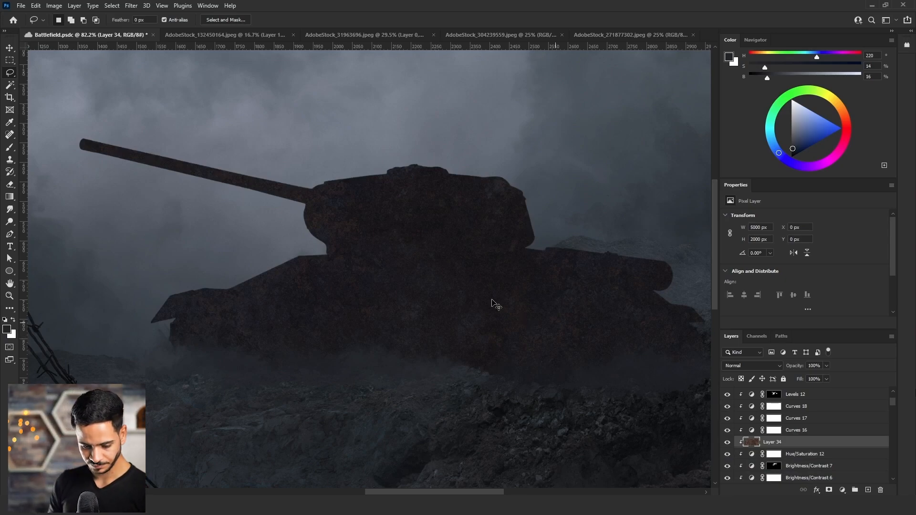
Scale the rust texture layer to 50% in both width and height.
{"action": "key", "text": "ctrl+t"}
{"action": "left_click", "coordinate": [220, 19]}
{"action": "type", "text": "50"}
{"action": "left_click", "coordinate": [163, 20]}
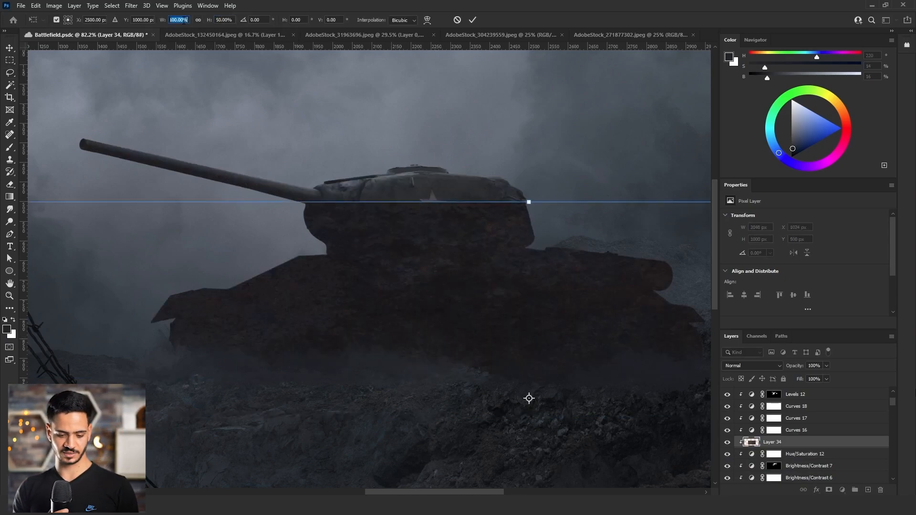
{"action": "type", "text": "50"}
{"action": "key", "text": "Return"}
Scale the rust texture to about 33%, rotate it about 7.5°, and stretch it sideways to cover the whole tank.
{"action": "left_click_drag", "start_coordinate": [480, 235], "coordinate": [527, 202]}
{"action": "left_click_drag", "start_coordinate": [512, 241], "coordinate": [414, 162]}
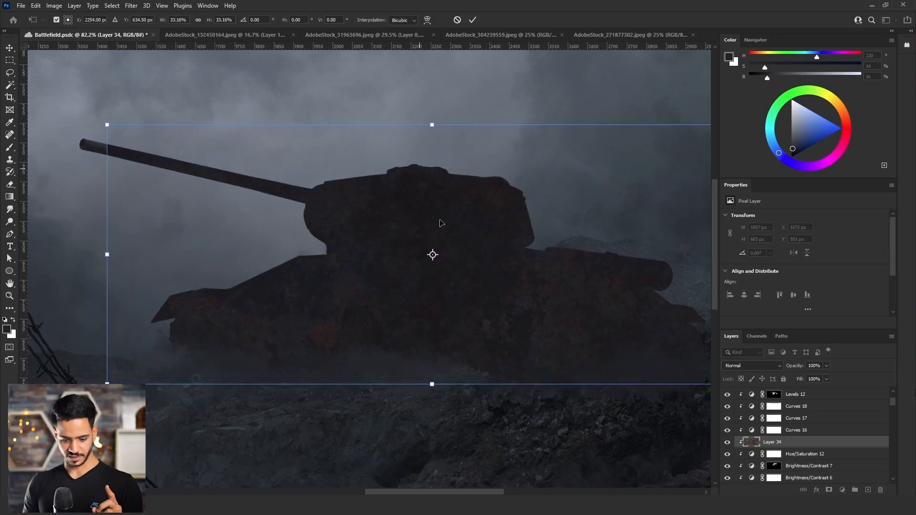
{"action": "left_click_drag", "start_coordinate": [469, 402], "coordinate": [448, 406]}
{"action": "left_click_drag", "start_coordinate": [468, 336], "coordinate": [391, 330]}
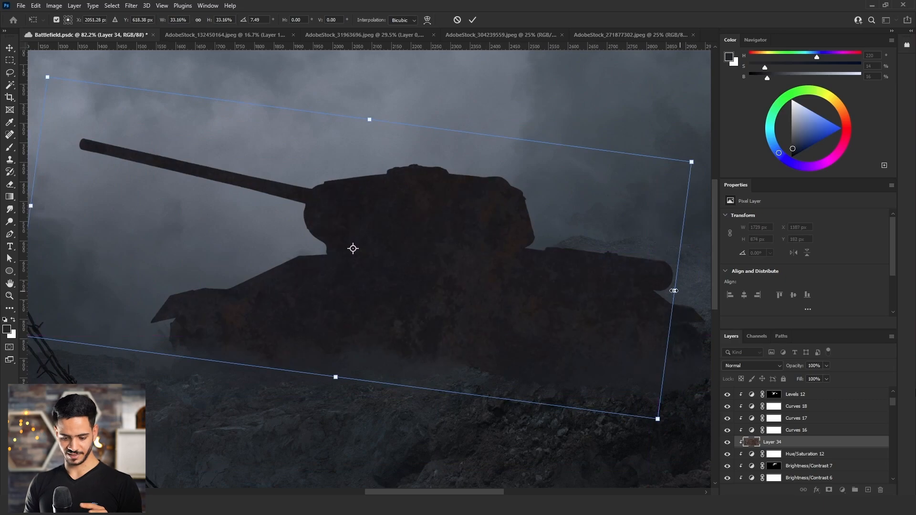
{"action": "left_click_drag", "start_coordinate": [675, 291], "coordinate": [714, 296]}
{"action": "key", "text": "Return"}
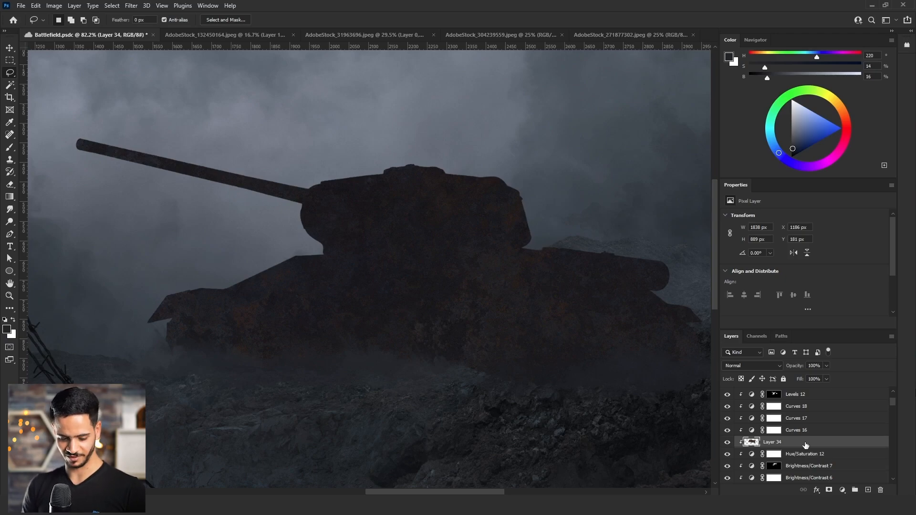
Lower the This Layer white point in the rust layer's Blend If settings to hide its brighter tones.
{"action": "double_click", "coordinate": [805, 444]}
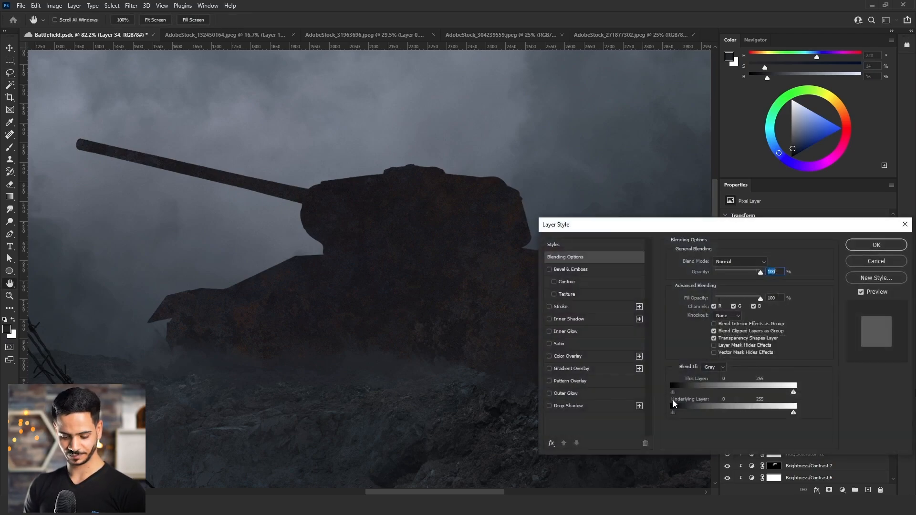
{"action": "key", "text": "alt"}
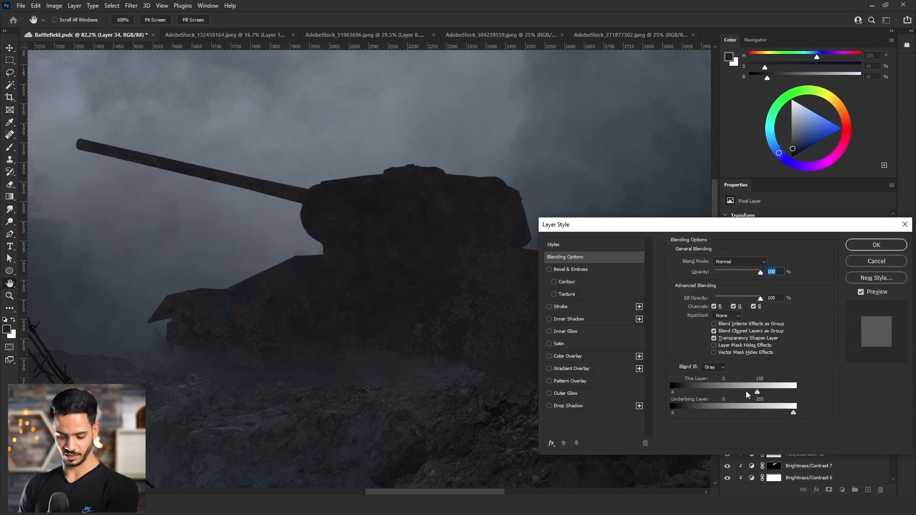
{"action": "left_click_drag", "start_coordinate": [794, 392], "coordinate": [715, 392]}
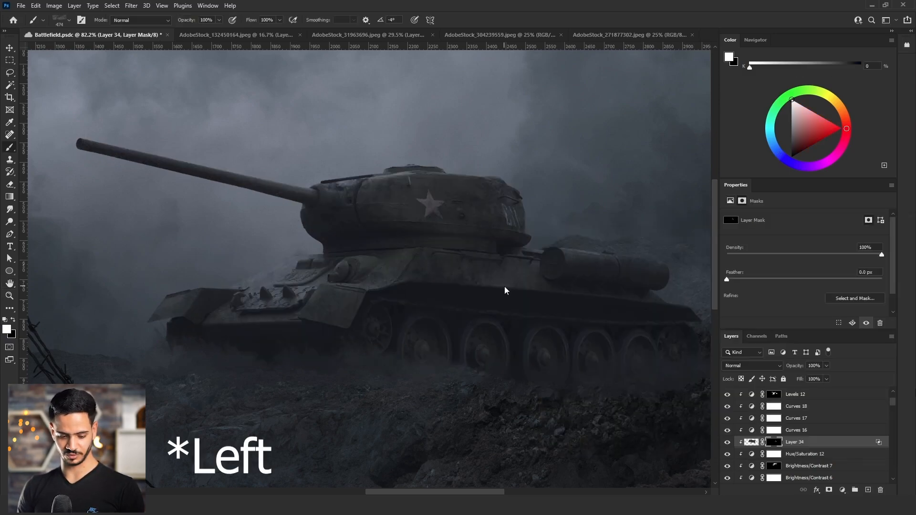
Paint white with a textured brush on the rust layer's black mask to reveal rust on parts of the tank.
{"action": "mouse_move", "coordinate": [158, 291]}
{"action": "left_mouse_down"}
{"action": "mouse_move", "coordinate": [210, 229]}
{"action": "mouse_move", "coordinate": [392, 300]}
{"action": "left_mouse_up"}
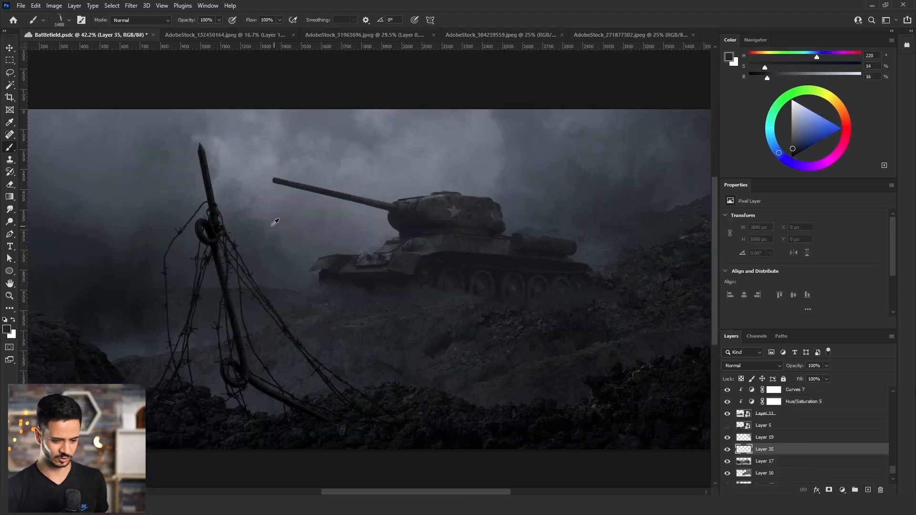
{"action": "left_click", "coordinate": [274, 222], "text": "alt"}
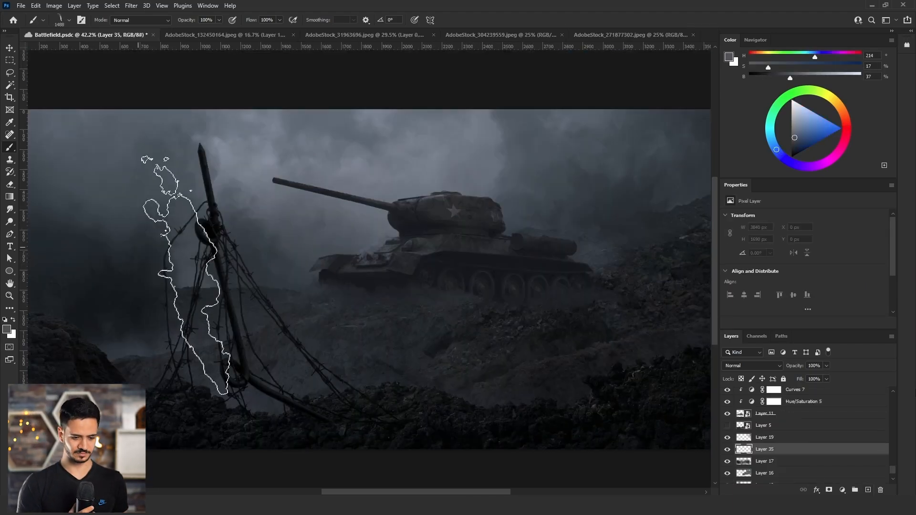
Stamp smoke behind the barbed-wire post on Layer 35, undoing the first stamp and placing another farther from the post.
{"action": "left_click", "coordinate": [143, 215]}
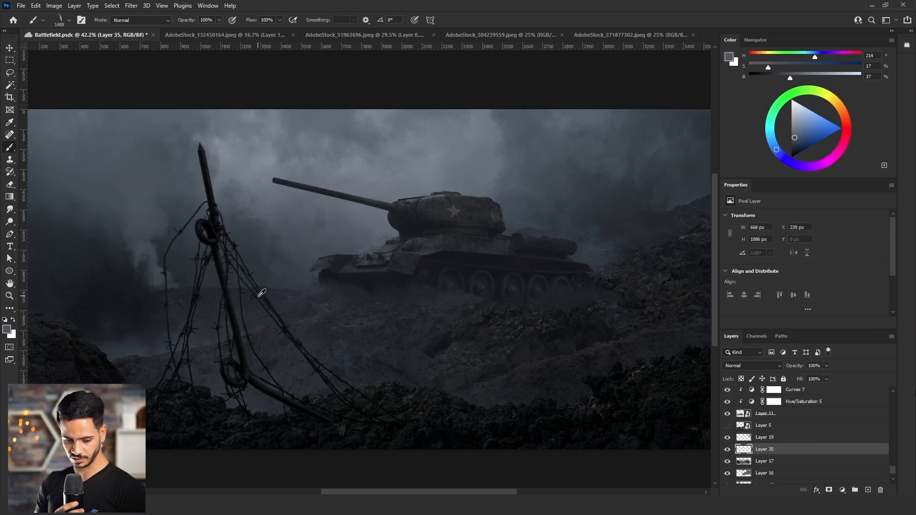
{"action": "scroll", "coordinate": [258, 297], "scroll_direction": "down", "scroll_amount": 2}
{"action": "key", "text": "ctrl+z"}
{"action": "left_click", "coordinate": [116, 200]}
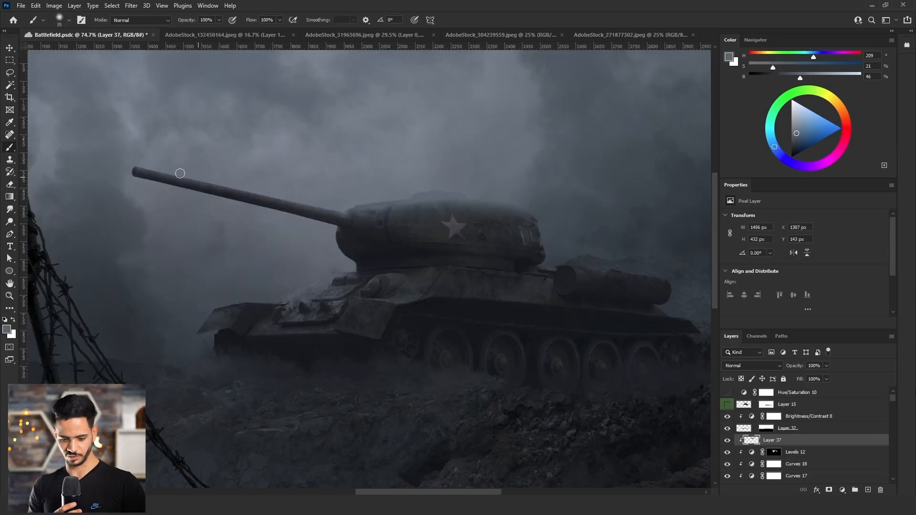
Try painting white along the turret's top hatch on Layer 37.
{"action": "scroll", "coordinate": [370, 211], "scroll_direction": "up", "scroll_amount": 5}
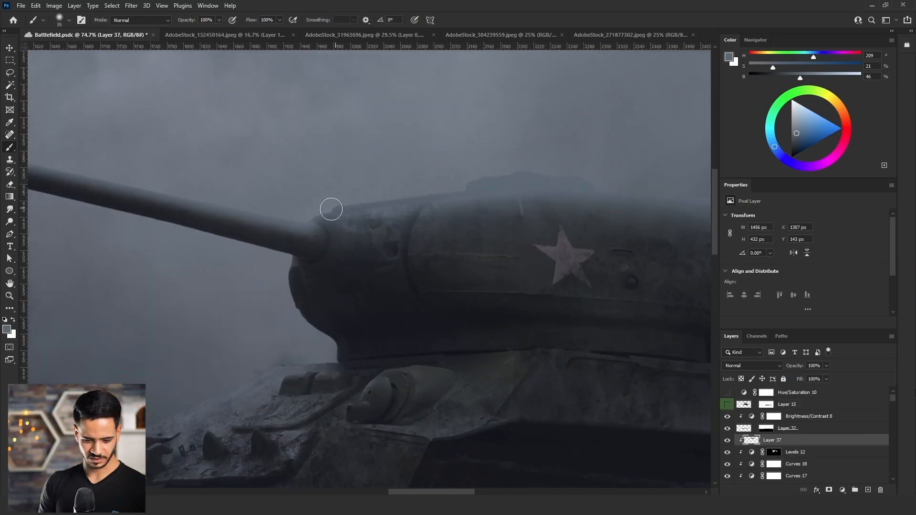
{"action": "key", "text": "x"}
{"action": "left_click_drag", "start_coordinate": [454, 194], "coordinate": [505, 190]}
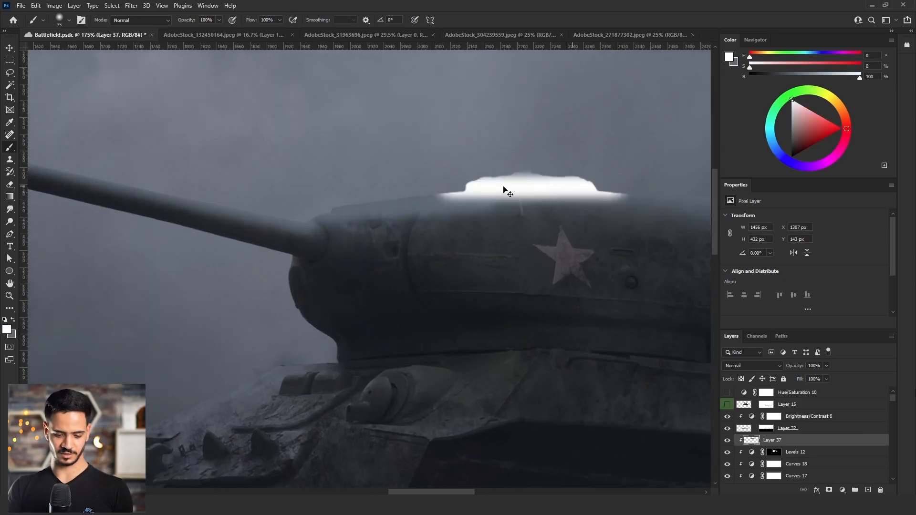
{"action": "key", "text": "ctrl+z"}
Erase excess gray-blue light on Layer 37 around the rounded housing on the tank's front hull.
{"action": "key", "text": "e"}
{"action": "scroll", "coordinate": [366, 342], "scroll_direction": "up", "scroll_amount": 3}
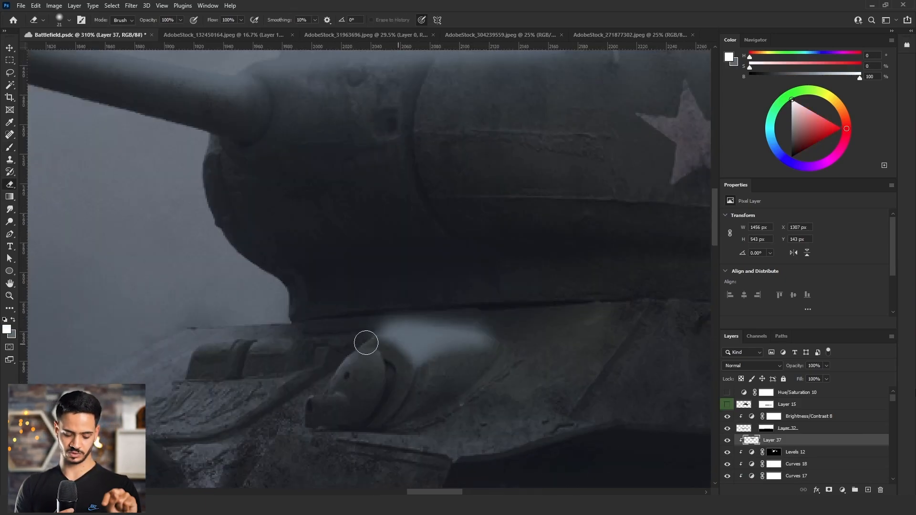
{"action": "left_click_drag", "start_coordinate": [492, 330], "coordinate": [493, 329]}
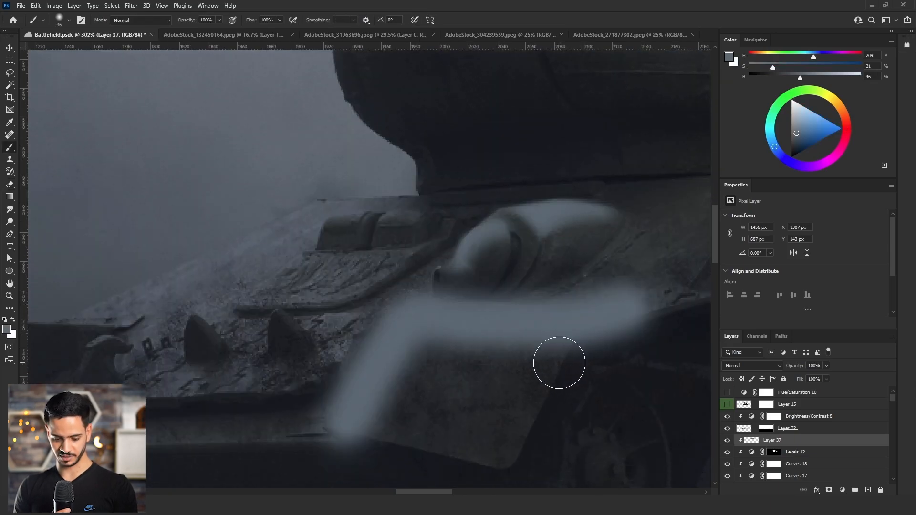
Erase the lower part of the gray-blue highlight along the tank's front fender, leaving light on its upper surface.
{"action": "key", "text": "e"}
{"action": "mouse_move", "coordinate": [356, 428]}
{"action": "left_mouse_down"}
{"action": "mouse_move", "coordinate": [373, 401]}
{"action": "mouse_move", "coordinate": [330, 453]}
{"action": "mouse_move", "coordinate": [335, 434]}
{"action": "mouse_move", "coordinate": [381, 413]}
{"action": "mouse_move", "coordinate": [432, 365]}
{"action": "mouse_move", "coordinate": [402, 385]}
{"action": "mouse_move", "coordinate": [429, 386]}
{"action": "left_mouse_up"}
{"action": "mouse_move", "coordinate": [542, 378]}
{"action": "left_mouse_down"}
{"action": "mouse_move", "coordinate": [640, 358]}
{"action": "mouse_move", "coordinate": [647, 318]}
{"action": "mouse_move", "coordinate": [607, 371]}
{"action": "mouse_move", "coordinate": [551, 387]}
{"action": "mouse_move", "coordinate": [551, 410]}
{"action": "left_mouse_up"}
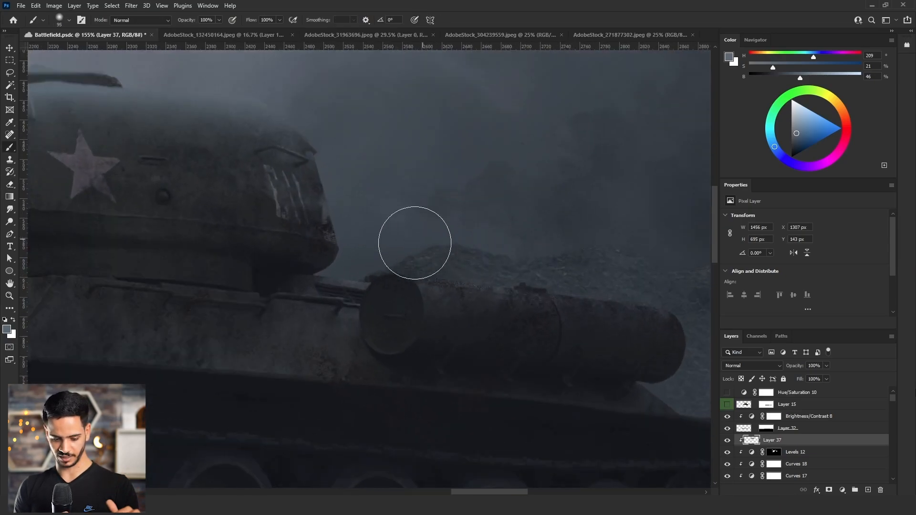
{"action": "scroll", "coordinate": [599, 286], "scroll_direction": "down", "scroll_amount": 6}
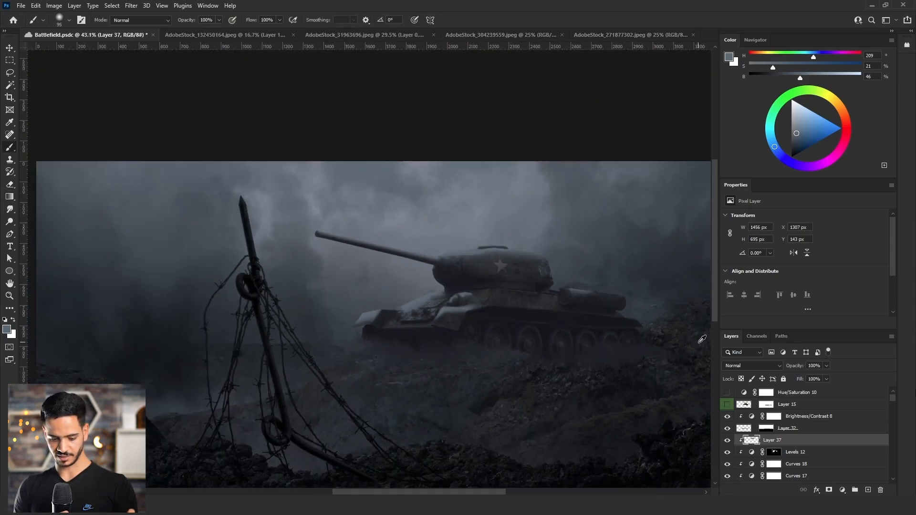
Hide Layer 37 and use its painted area as the mask for a clipped Brightness/Contrast adjustment with brightness 26.
{"action": "scroll", "coordinate": [702, 339], "scroll_direction": "up", "scroll_amount": 2}
{"action": "left_click", "coordinate": [752, 440], "text": "ctrl"}
{"action": "left_click", "coordinate": [727, 440]}
{"action": "left_click", "coordinate": [843, 490]}
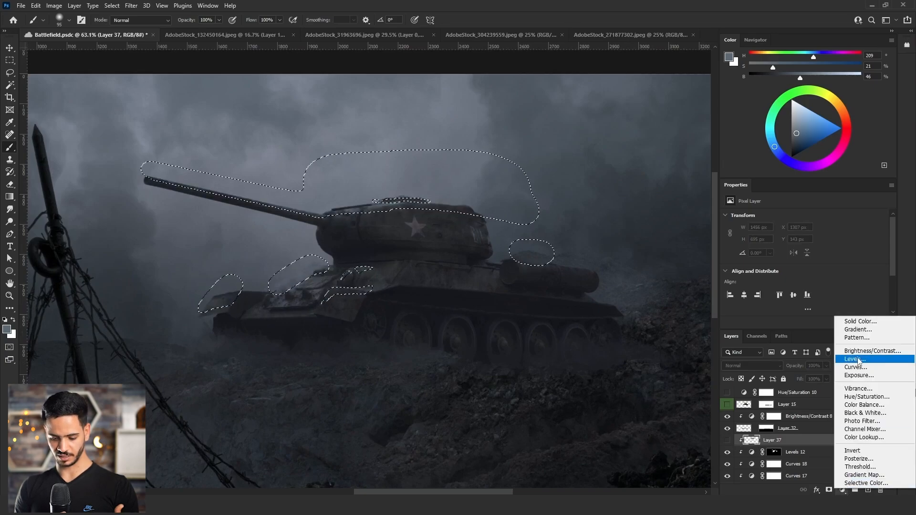
{"action": "left_click", "coordinate": [869, 351]}
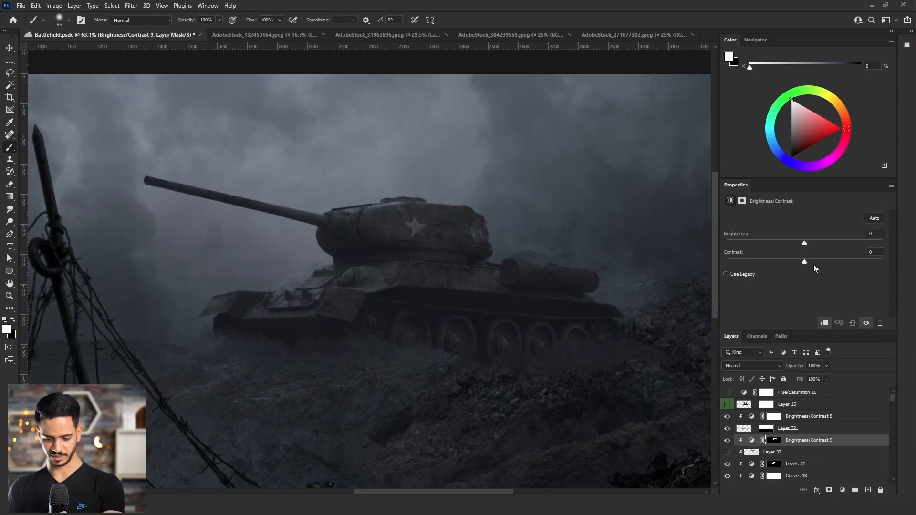
{"action": "left_click_drag", "start_coordinate": [804, 243], "coordinate": [825, 243]}
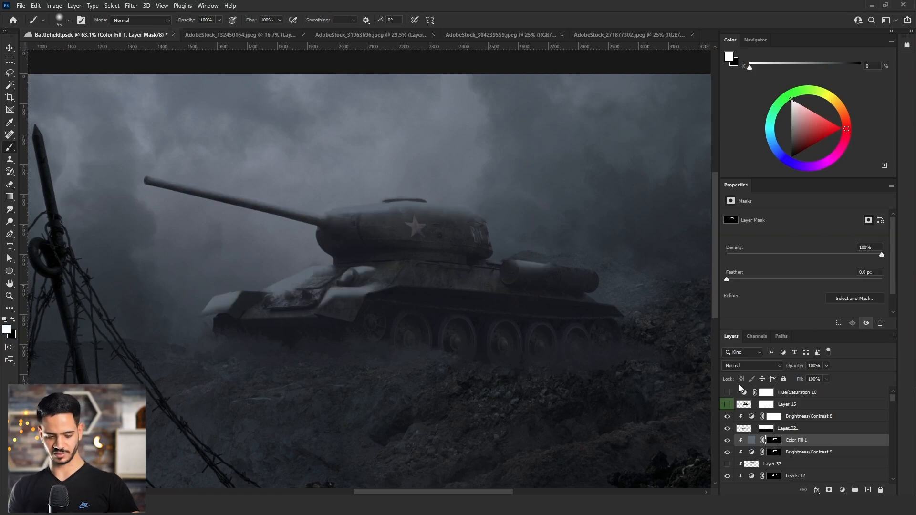
Set the Color Fill 1 layer to Color blend mode and split its Underlying Layer black Blend If values to 0/133.
{"action": "left_click", "coordinate": [745, 366]}
{"action": "left_click", "coordinate": [733, 480]}
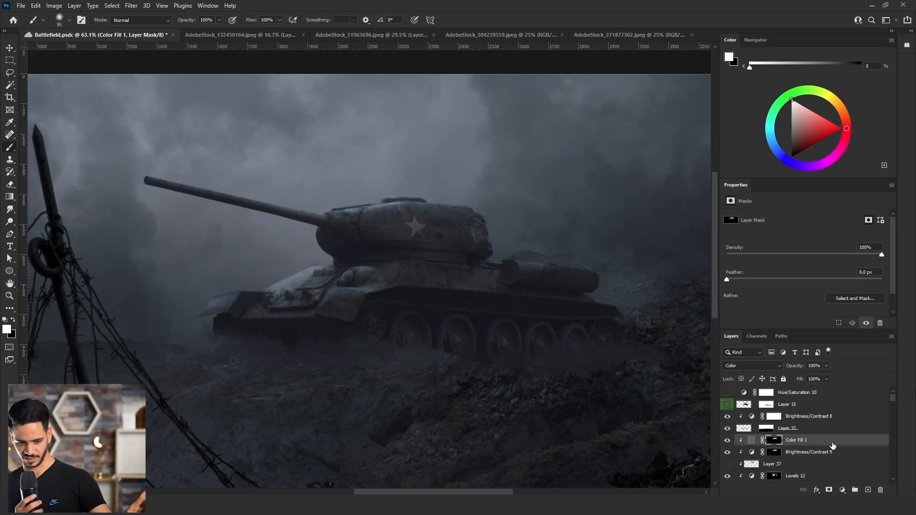
{"action": "double_click", "coordinate": [833, 447]}
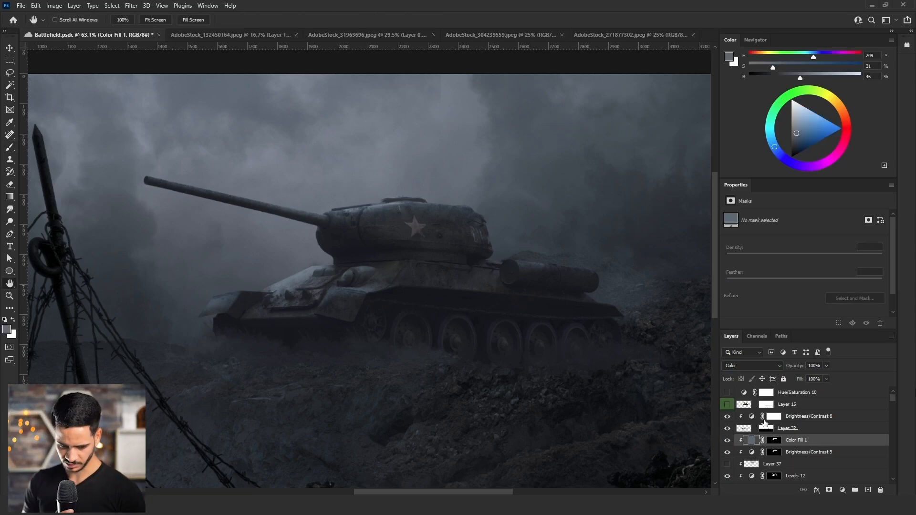
{"action": "left_click_drag", "start_coordinate": [674, 412], "coordinate": [729, 415]}
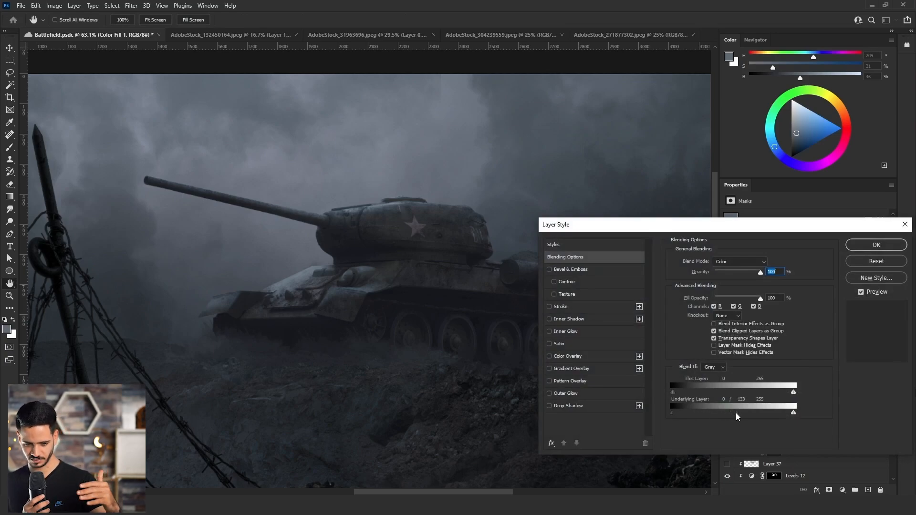
{"action": "left_click", "coordinate": [874, 245]}
Split the Underlying Layer black Blend If values of Brightness/Contrast 9 to about 0/109.
{"action": "left_click", "coordinate": [843, 455]}
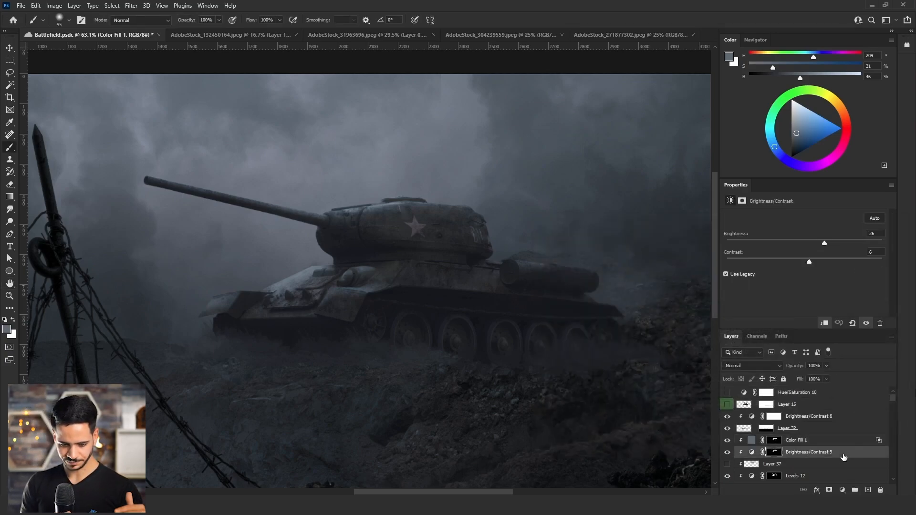
{"action": "double_click", "coordinate": [843, 456]}
{"action": "left_click_drag", "start_coordinate": [673, 413], "coordinate": [727, 414]}
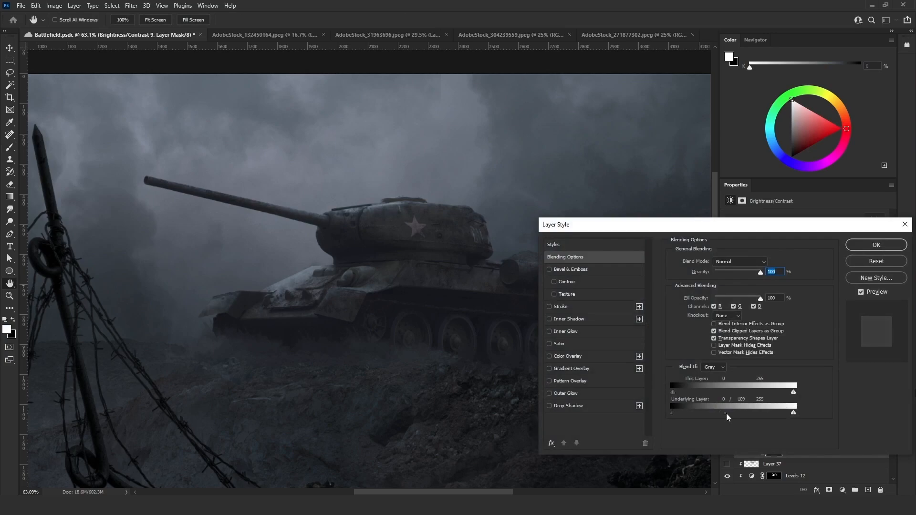
{"action": "left_click", "coordinate": [876, 245]}
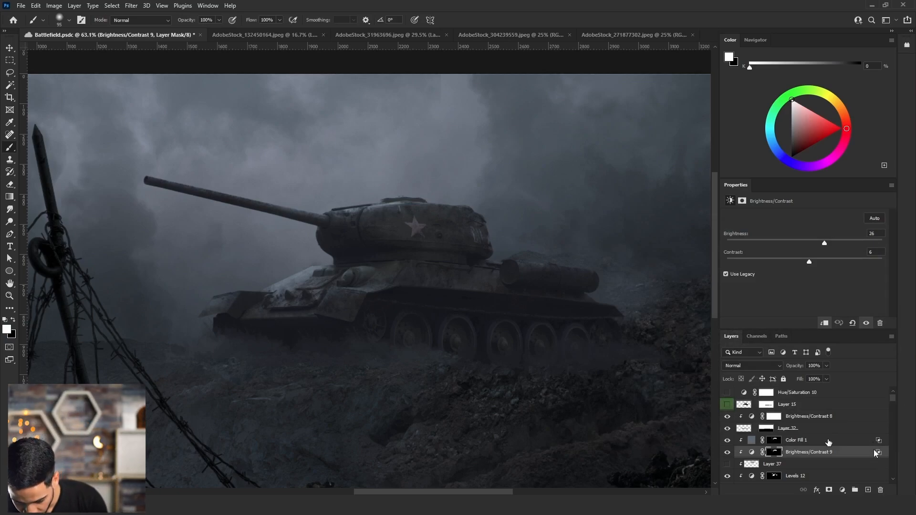
Reduce the opacity of Color Fill 1 and Brightness/Contrast 9 together to 50%.
{"action": "left_click", "coordinate": [828, 442]}
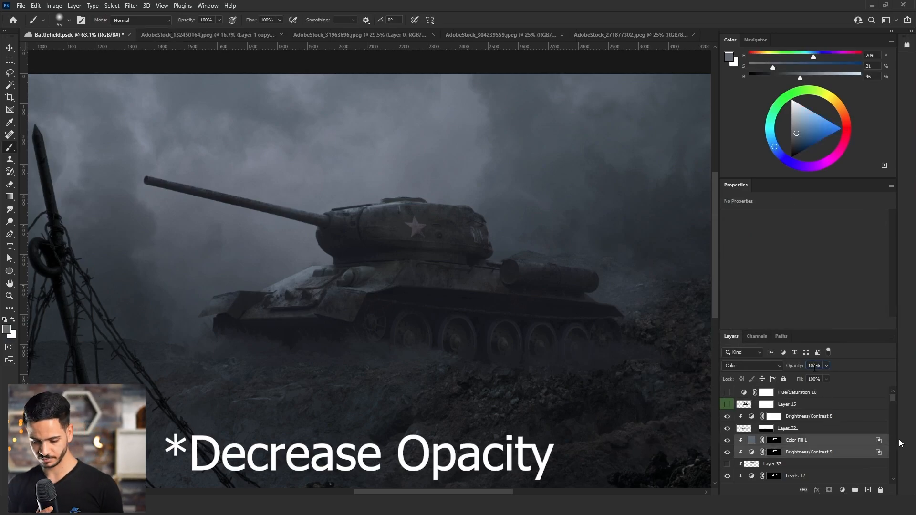
{"action": "double_click", "coordinate": [814, 366]}
{"action": "type", "text": "50"}
{"action": "key", "text": "Return"}
{"action": "left_click", "coordinate": [9, 298]}
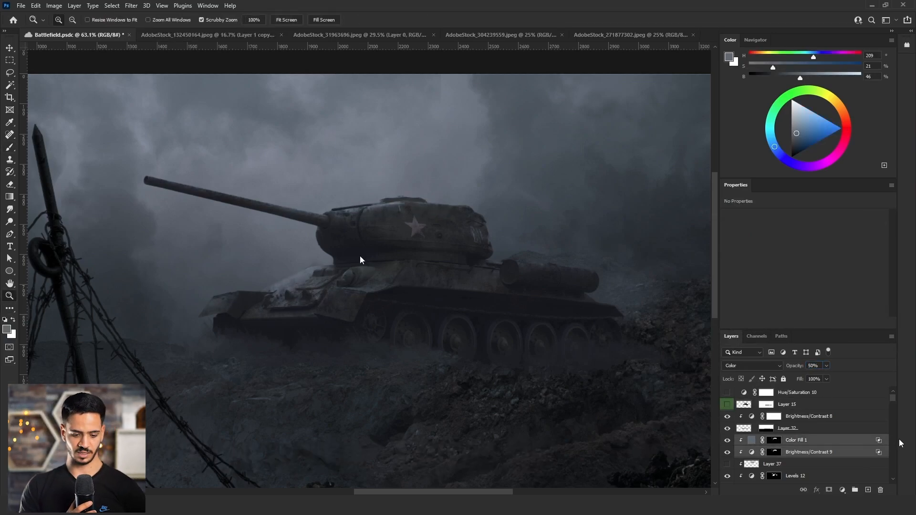
{"action": "left_click_drag", "start_coordinate": [360, 260], "coordinate": [301, 258]}
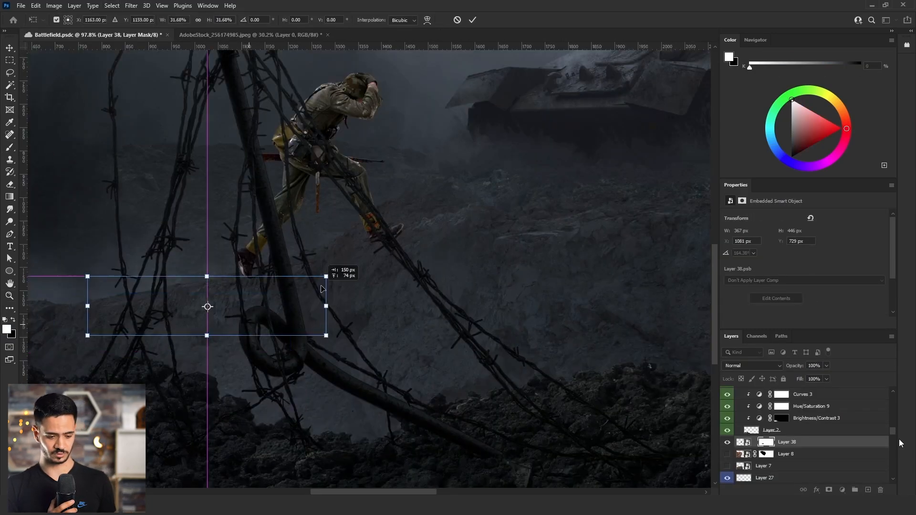
Bring the selected running soldier into Battlefield.psdc as Layer 38, flipped toward the tank and placed behind the barbed wire.
{"action": "left_click_drag", "start_coordinate": [256, 321], "coordinate": [320, 311]}
{"action": "key", "text": "Return"}
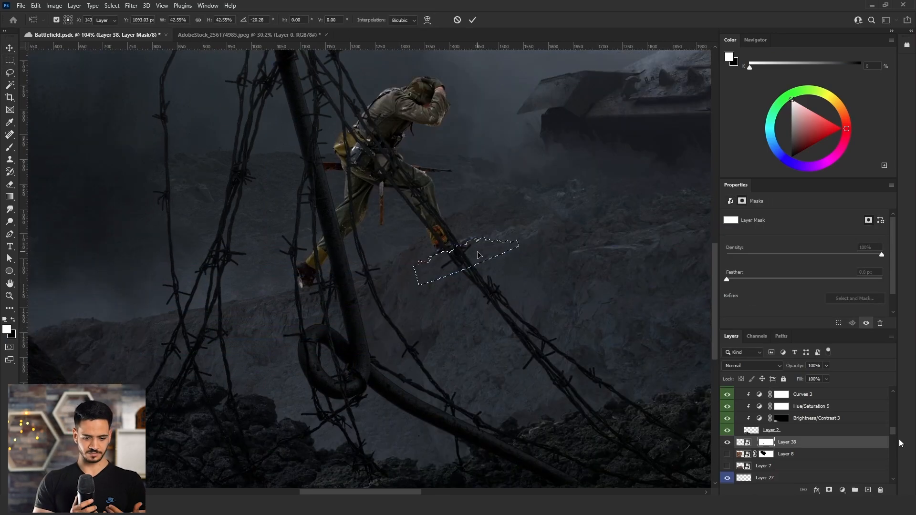
{"action": "key", "text": "Return"}
Mask the soldier's front boot on Layer 38 along the rocky ground's edge and clear the selection.
{"action": "scroll", "coordinate": [479, 254], "scroll_direction": "up", "scroll_amount": 5}
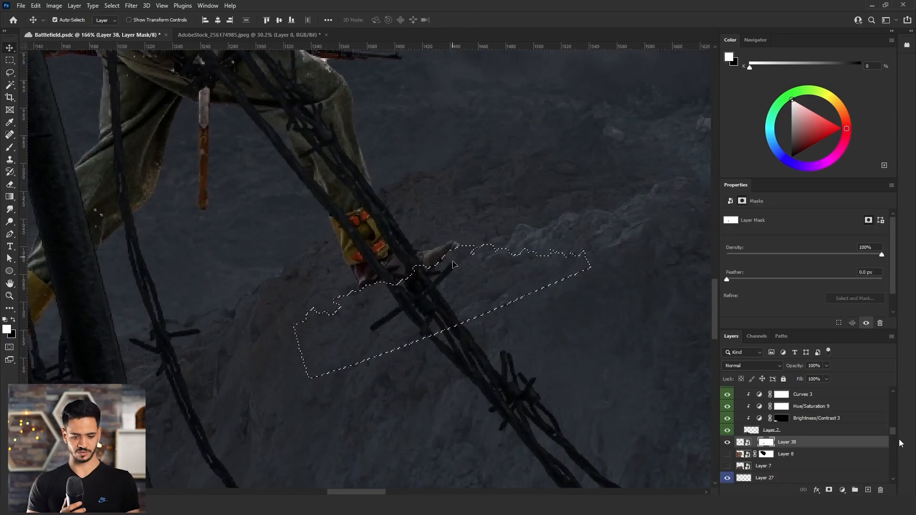
{"action": "left_click", "coordinate": [10, 73]}
{"action": "key", "text": "ctrl+d"}
{"action": "scroll", "coordinate": [471, 281], "scroll_direction": "down", "scroll_amount": 10}
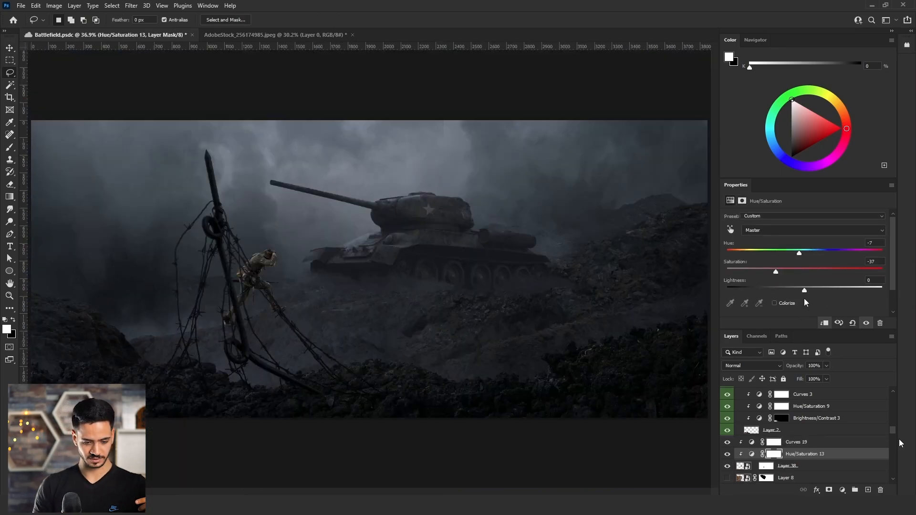
Slightly lower the lightness in the soldier's Hue/Saturation 13 and raise the black point of his clipped Curves to output 18.
{"action": "left_click_drag", "start_coordinate": [801, 292], "coordinate": [798, 293]}
{"action": "left_click", "coordinate": [804, 445]}
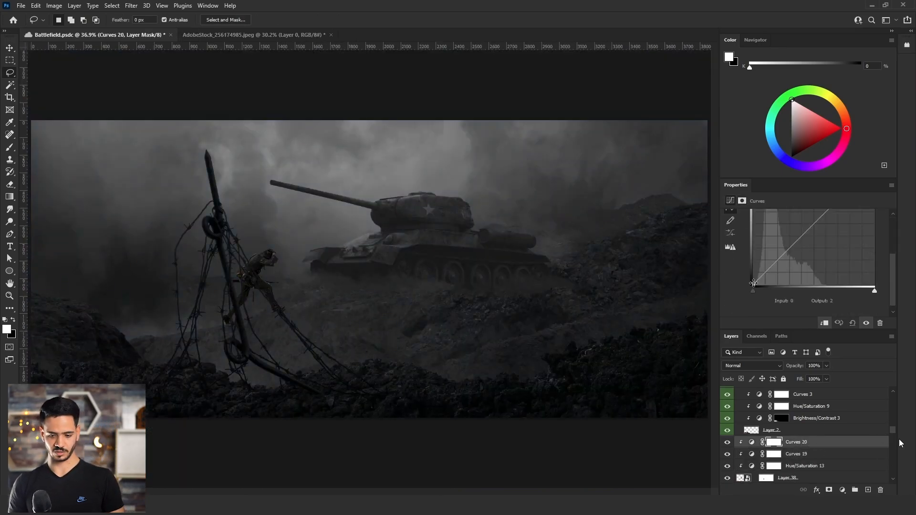
{"action": "left_click_drag", "start_coordinate": [754, 284], "coordinate": [753, 276]}
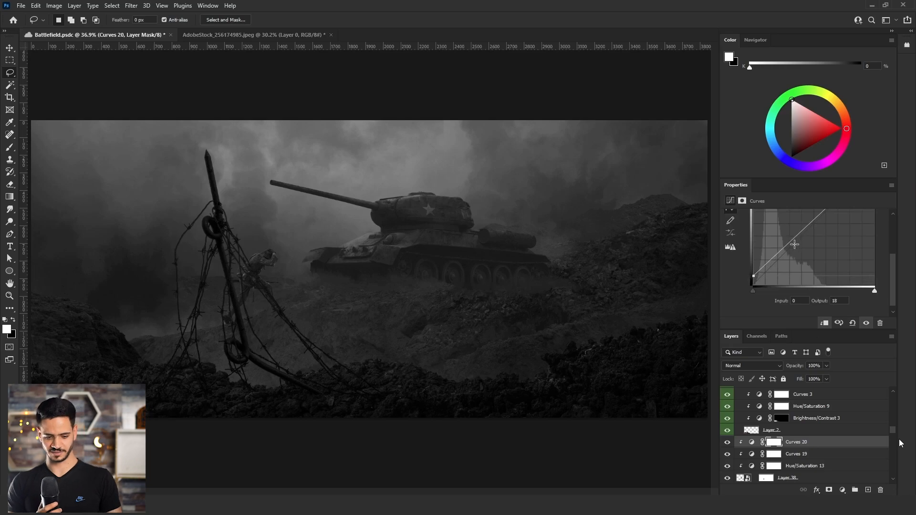
{"action": "left_click_drag", "start_coordinate": [795, 244], "coordinate": [754, 278]}
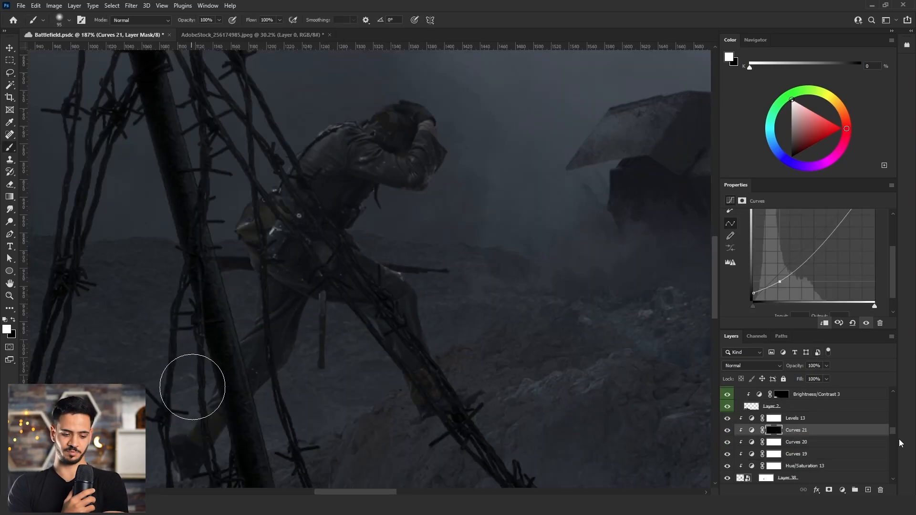
Paint the Curves 21 mask over the soldier's legs and the Levels 14 mask over his upper body.
{"action": "left_click_drag", "start_coordinate": [292, 319], "coordinate": [299, 319]}
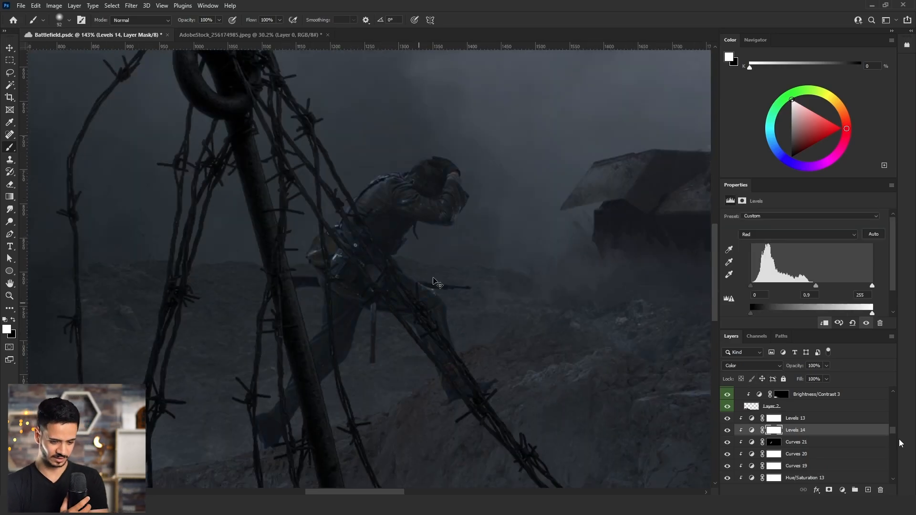
{"action": "left_click_drag", "start_coordinate": [431, 187], "coordinate": [423, 187]}
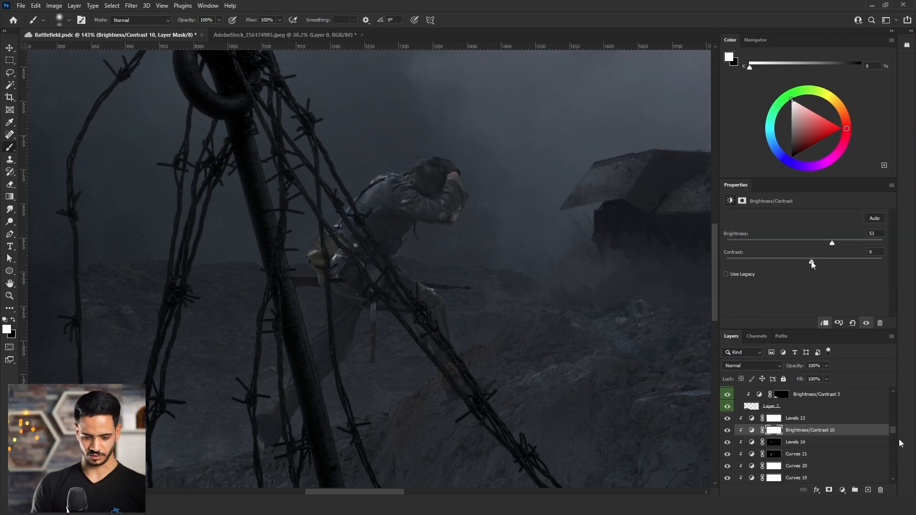
Set Brightness/Contrast 10's contrast to -2, invert its mask, and paint highlights along the soldier's back, helmet and arms.
{"action": "mouse_move", "coordinate": [812, 261]}
{"action": "left_mouse_down"}
{"action": "mouse_move", "coordinate": [793, 260]}
{"action": "mouse_move", "coordinate": [801, 262]}
{"action": "left_mouse_up"}
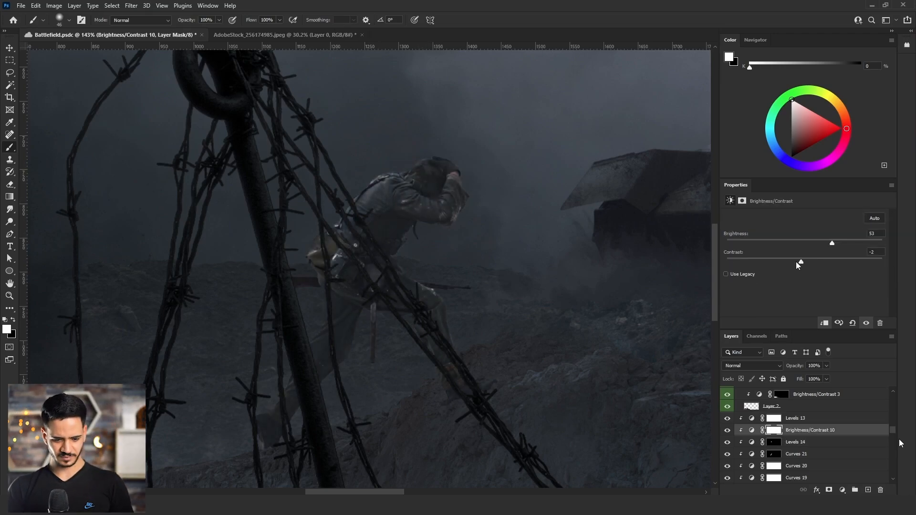
{"action": "key", "text": "ctrl+i"}
{"action": "left_click_drag", "start_coordinate": [393, 171], "coordinate": [361, 231]}
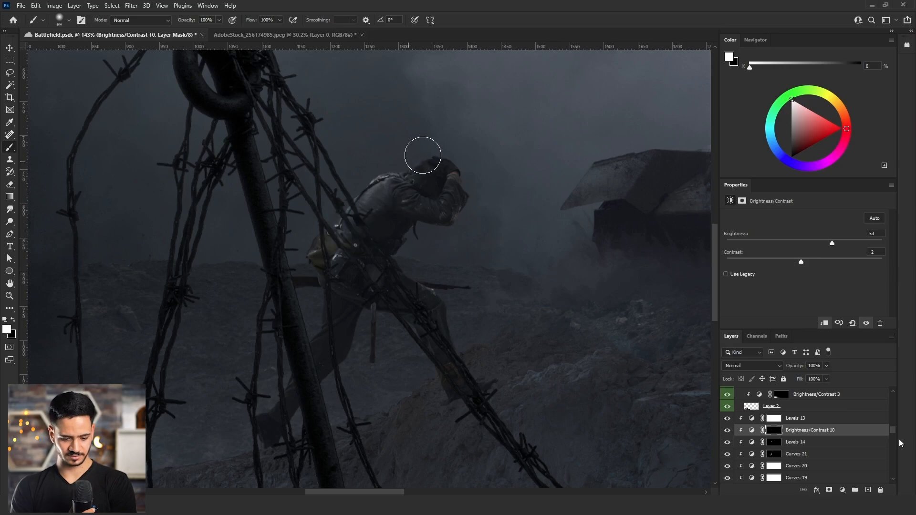
{"action": "mouse_move", "coordinate": [422, 155]}
{"action": "left_mouse_down"}
{"action": "mouse_move", "coordinate": [452, 159]}
{"action": "mouse_move", "coordinate": [460, 175]}
{"action": "left_mouse_up"}
{"action": "right_click", "coordinate": [452, 159], "text": "alt"}
{"action": "left_click_drag", "start_coordinate": [429, 202], "coordinate": [404, 189]}
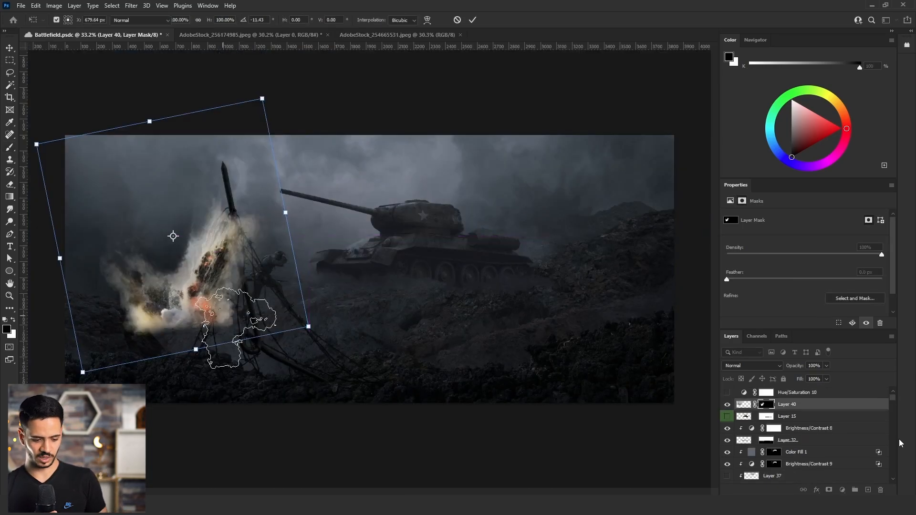
{"action": "key", "text": "Return"}
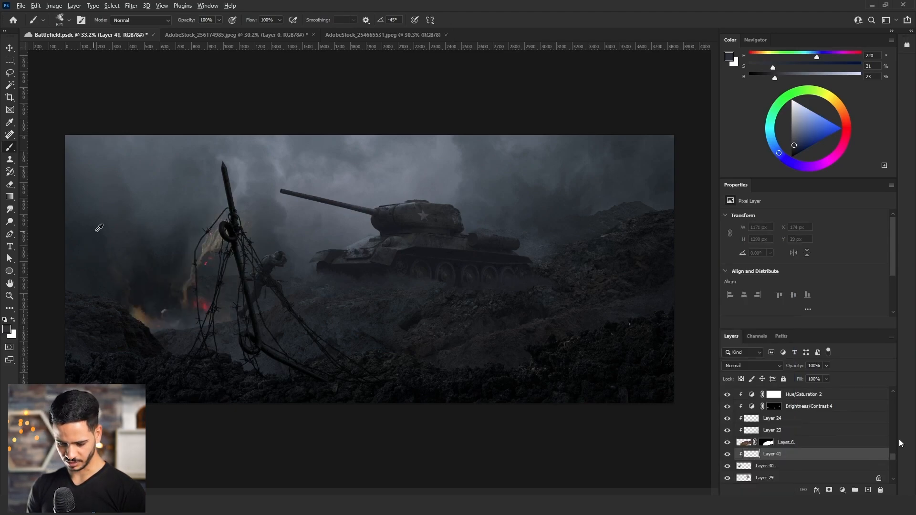
Fill clipped Layer 41 with dark blue-gray sampled from the background smoke and set its blend mode to Multiply.
{"action": "left_click", "coordinate": [95, 232], "text": "alt"}
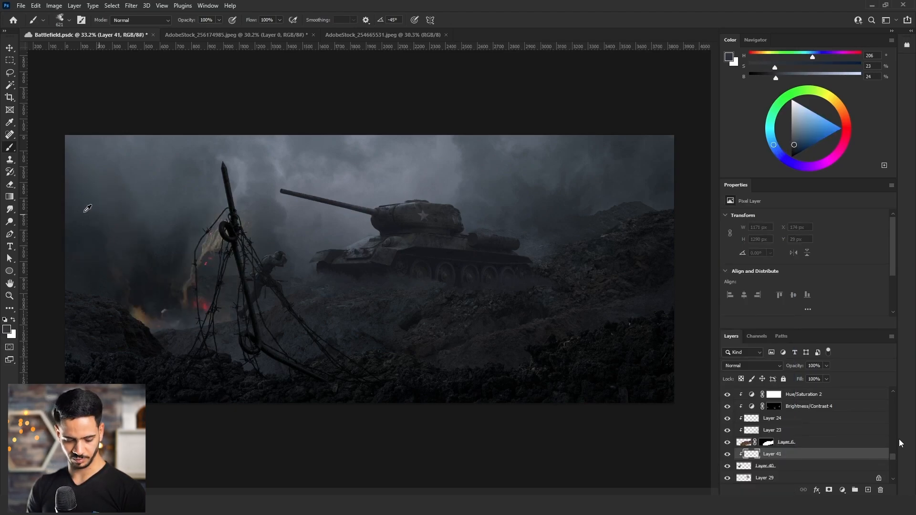
{"action": "right_click", "coordinate": [10, 198]}
{"action": "left_click", "coordinate": [42, 207]}
{"action": "left_click", "coordinate": [467, 329]}
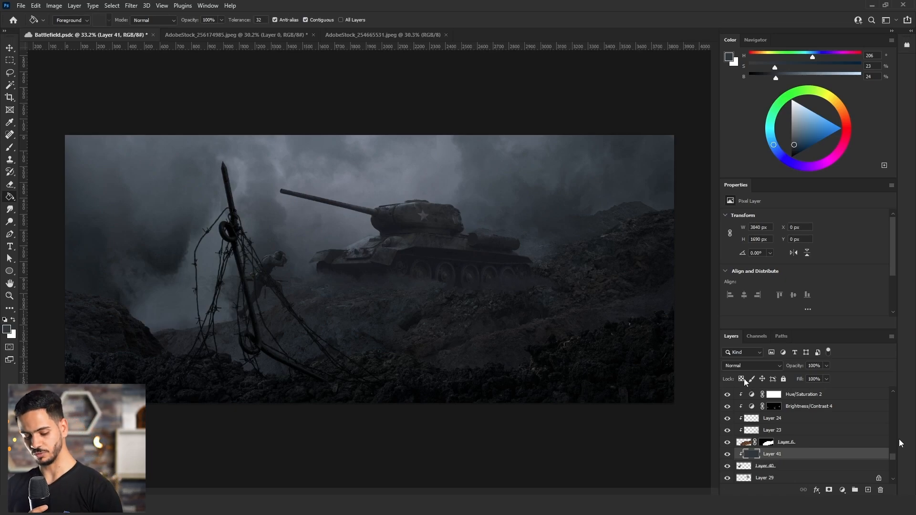
{"action": "left_click", "coordinate": [752, 366]}
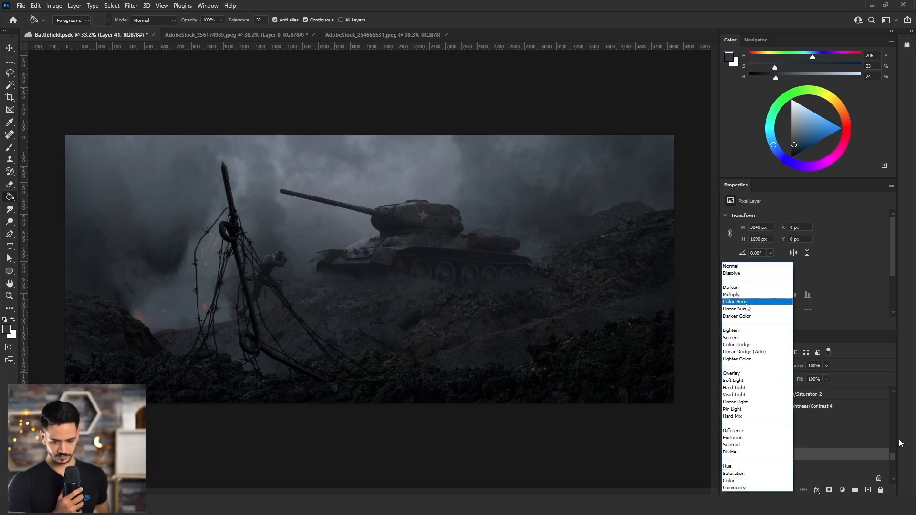
{"action": "left_click", "coordinate": [735, 295]}
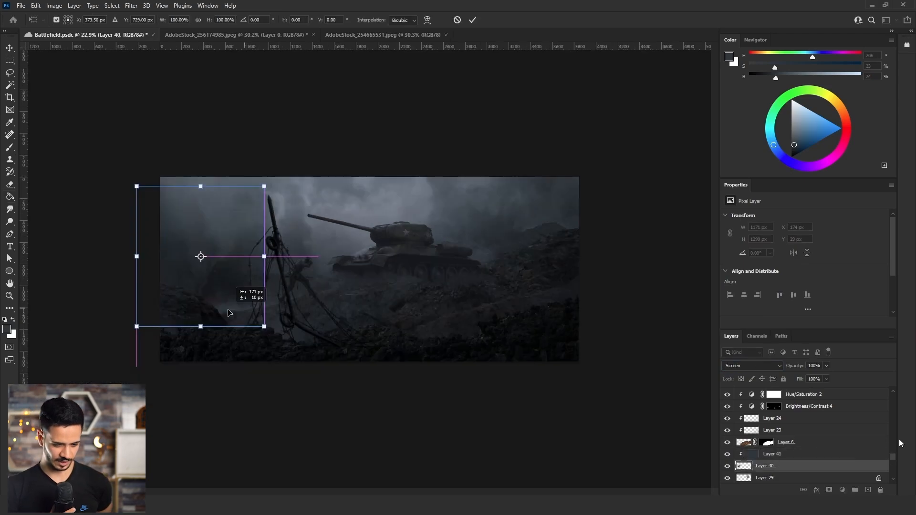
Paint dark shading on the ground beneath the soldier's feet.
{"action": "right_click", "coordinate": [234, 309]}
{"action": "left_click_drag", "start_coordinate": [231, 312], "coordinate": [275, 299]}
{"action": "left_click", "coordinate": [261, 295]}
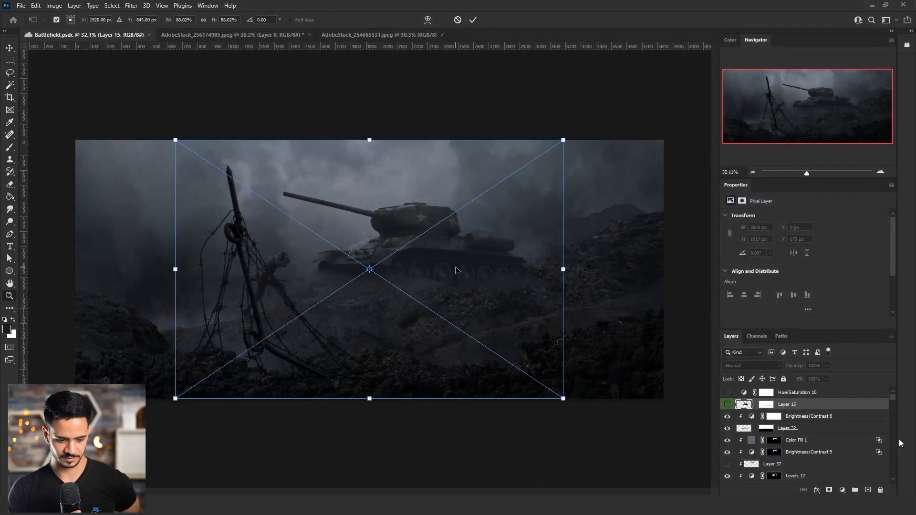
Place the dirt-burst image AdobeStock_218096353 above Layer 15, set it to Multiply, and scale it to about 38%.
{"action": "key", "text": "Return"}
{"action": "left_click", "coordinate": [752, 365]}
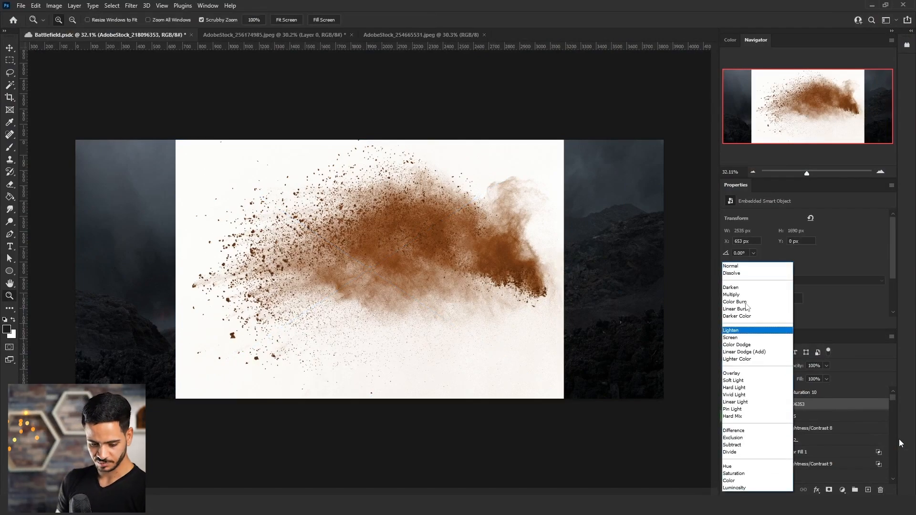
{"action": "left_click", "coordinate": [731, 295]}
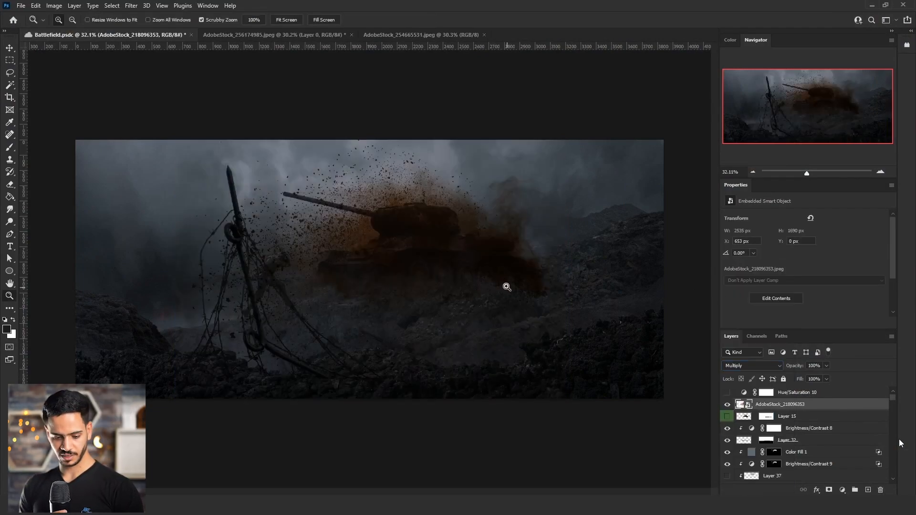
{"action": "key", "text": "ctrl+t"}
{"action": "left_click_drag", "start_coordinate": [563, 398], "coordinate": [458, 321]}
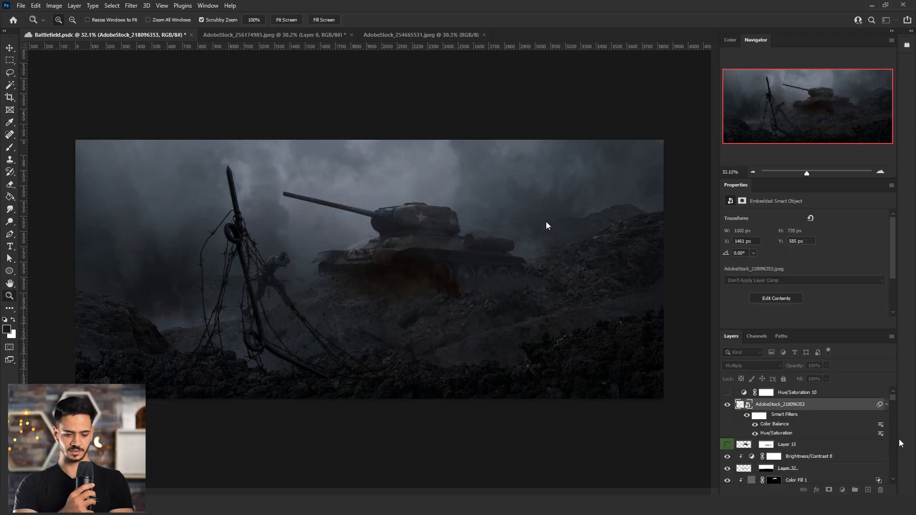
Desaturate the dirt burst with Hue/Saturation and set its Color Balance midtones to -24, 0, +17.
{"action": "key", "text": "ctrl+u"}
{"action": "left_click_drag", "start_coordinate": [582, 238], "coordinate": [558, 242]}
{"action": "left_click", "coordinate": [686, 168]}
{"action": "key", "text": "ctrl+b"}
{"action": "left_click_drag", "start_coordinate": [435, 179], "coordinate": [443, 180]}
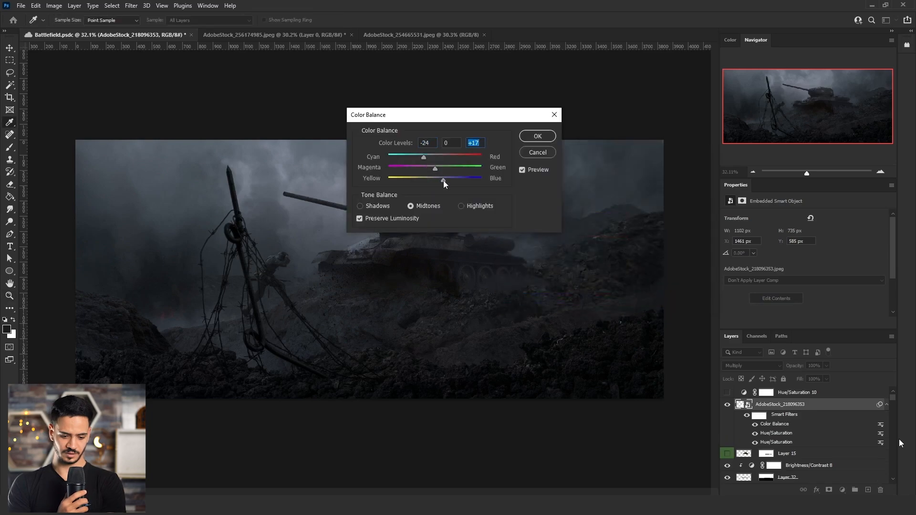
{"action": "left_click", "coordinate": [536, 138]}
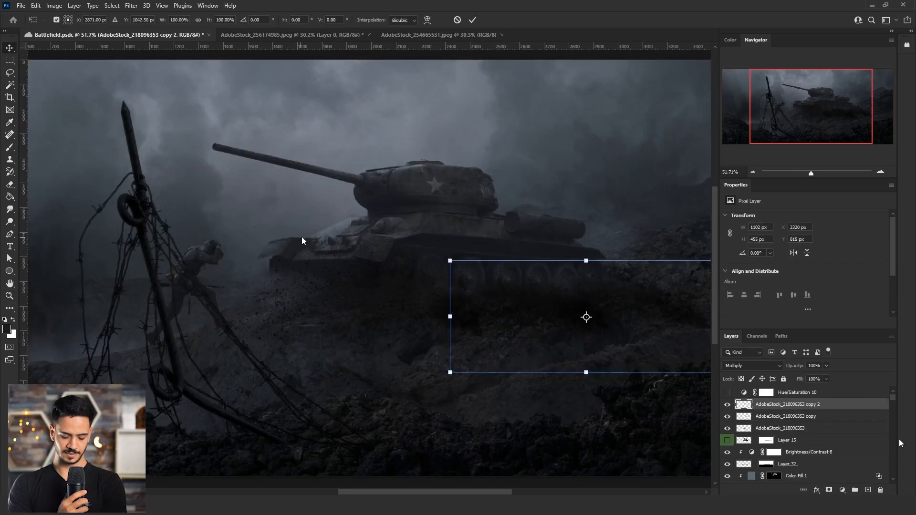
Distort the original AdobeStock_218096353 dirt burst by moving its upper corners inward and down beneath the tank's hull.
{"action": "left_click", "coordinate": [781, 428]}
{"action": "key", "text": "ctrl+t"}
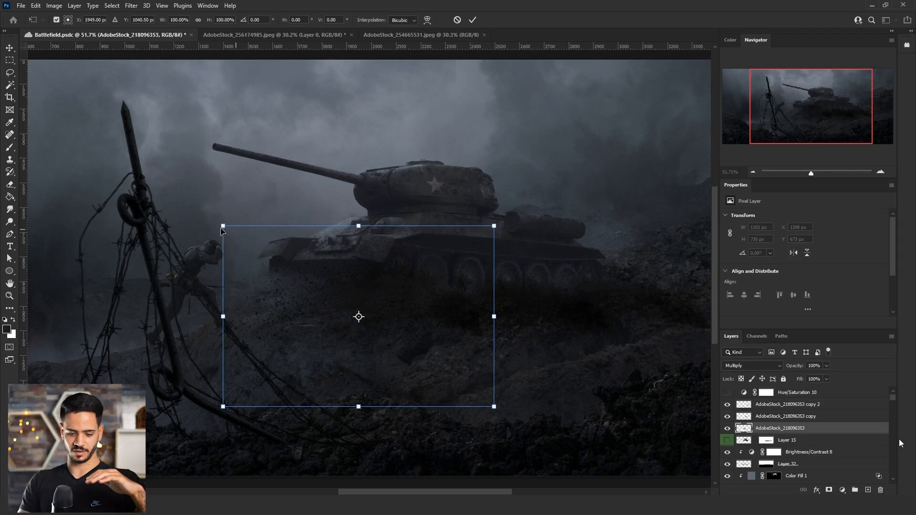
{"action": "left_click_drag", "start_coordinate": [223, 226], "coordinate": [256, 255]}
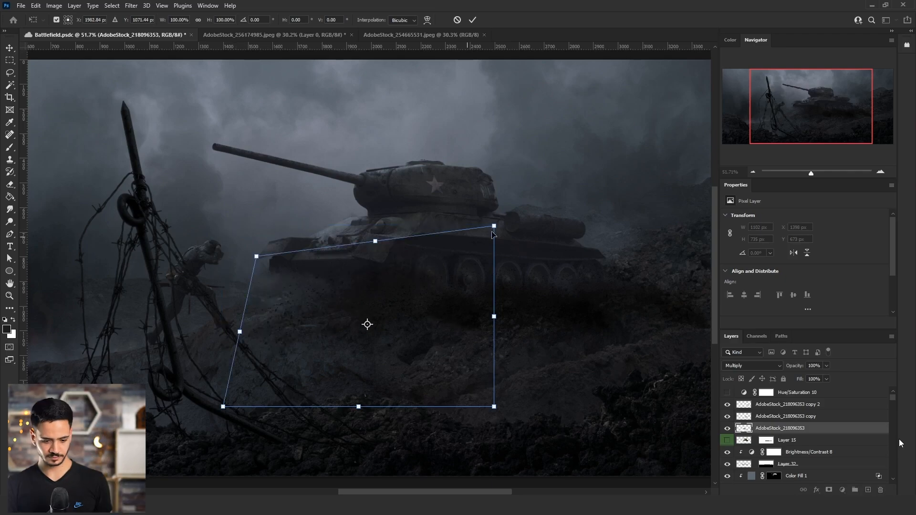
{"action": "left_click_drag", "start_coordinate": [494, 226], "coordinate": [480, 258]}
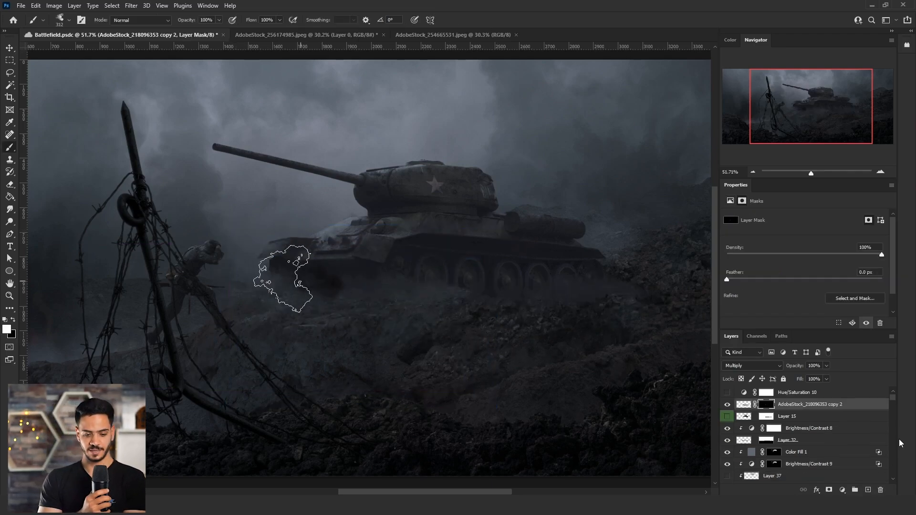
Reveal the merged dirt burst along the tank's tracks on its layer mask and raise its black output level to 78.
{"action": "left_click_drag", "start_coordinate": [404, 284], "coordinate": [600, 292]}
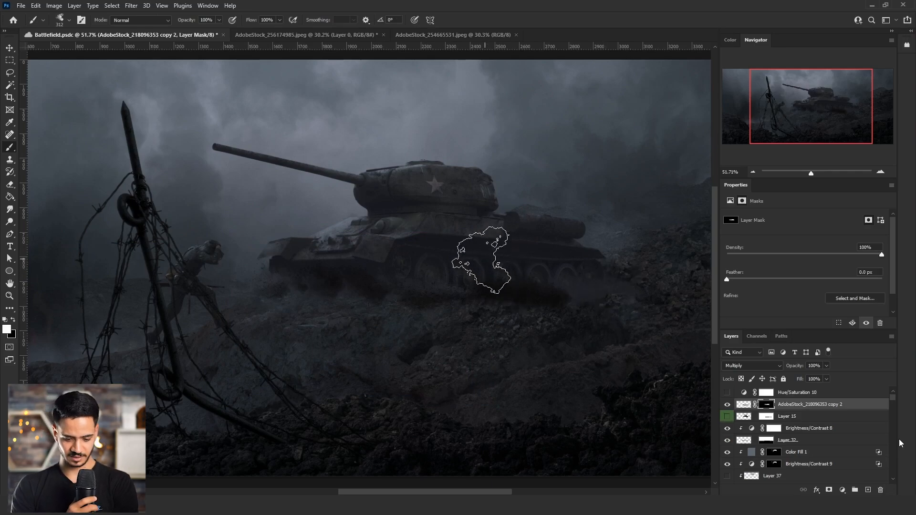
{"action": "key", "text": "x"}
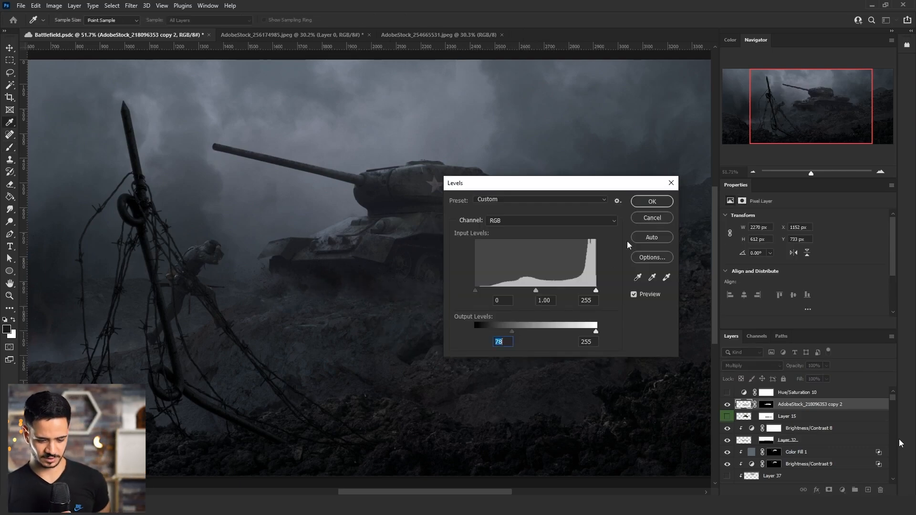
{"action": "left_click", "coordinate": [652, 201]}
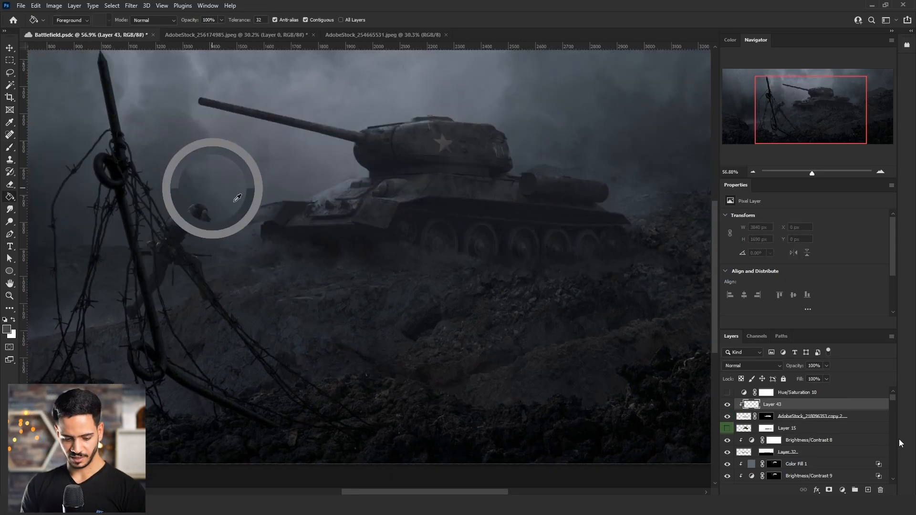
Fill a new layer clipped to the dirt burst with dark gray and set it to Screen at 50% opacity.
{"action": "key", "text": "g"}
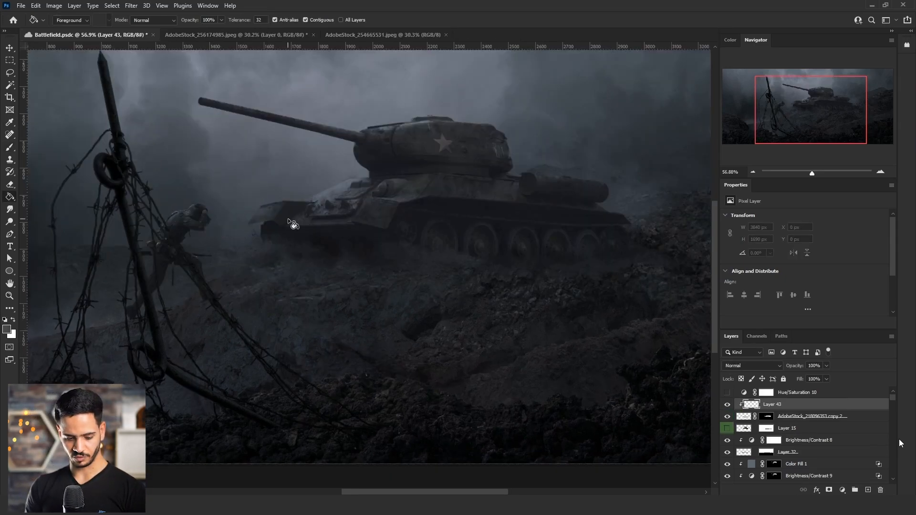
{"action": "left_click", "coordinate": [292, 223]}
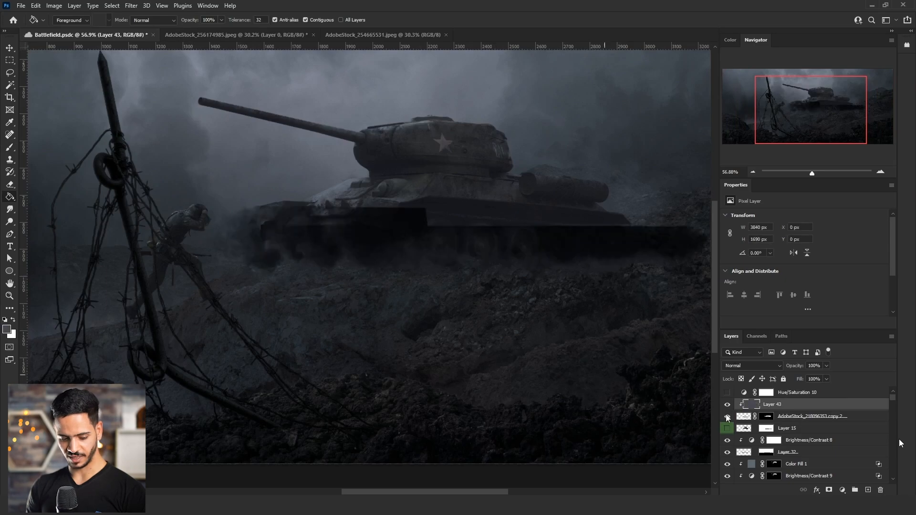
{"action": "left_click", "coordinate": [815, 366]}
{"action": "type", "text": "50"}
{"action": "left_click", "coordinate": [753, 366]}
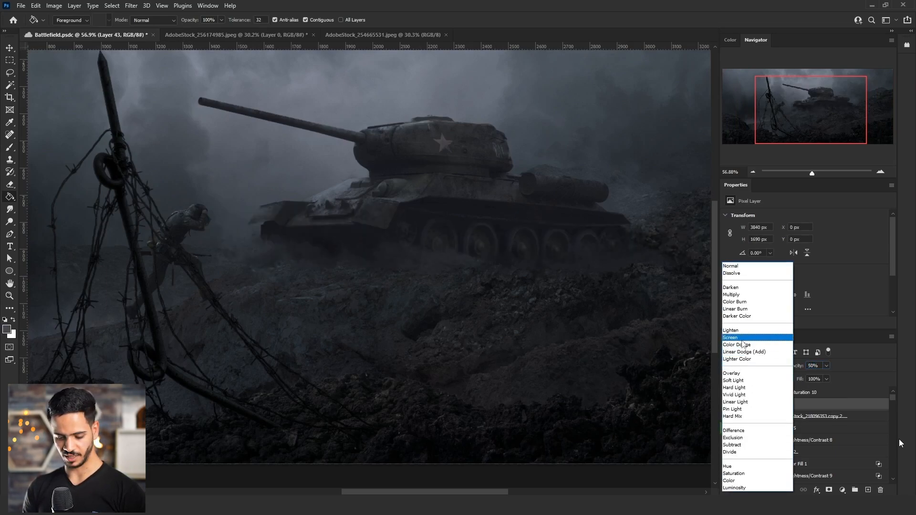
{"action": "left_click", "coordinate": [743, 338]}
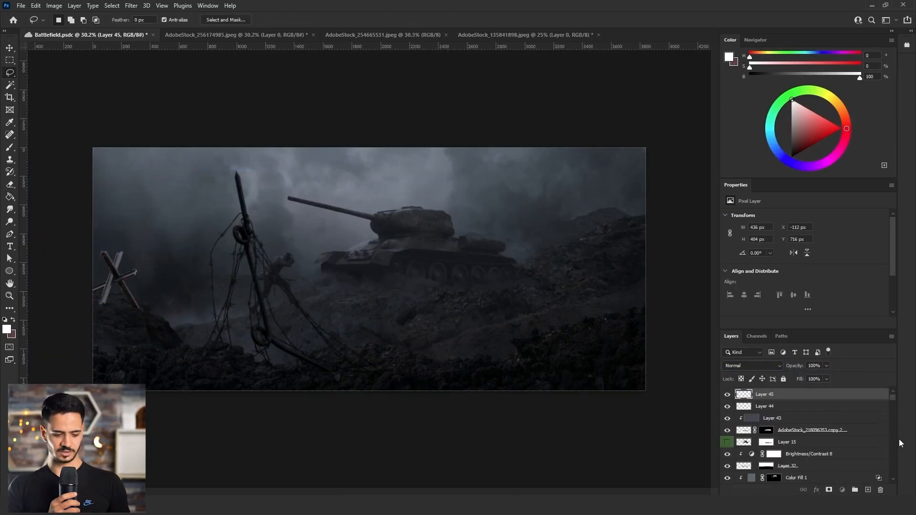
Place Layer 45 above Layer 27 in the stack and limit a clipped Brightness/Contrast adjustment on it with a gradient mask.
{"action": "scroll", "coordinate": [901, 444], "scroll_direction": "down", "scroll_amount": 5}
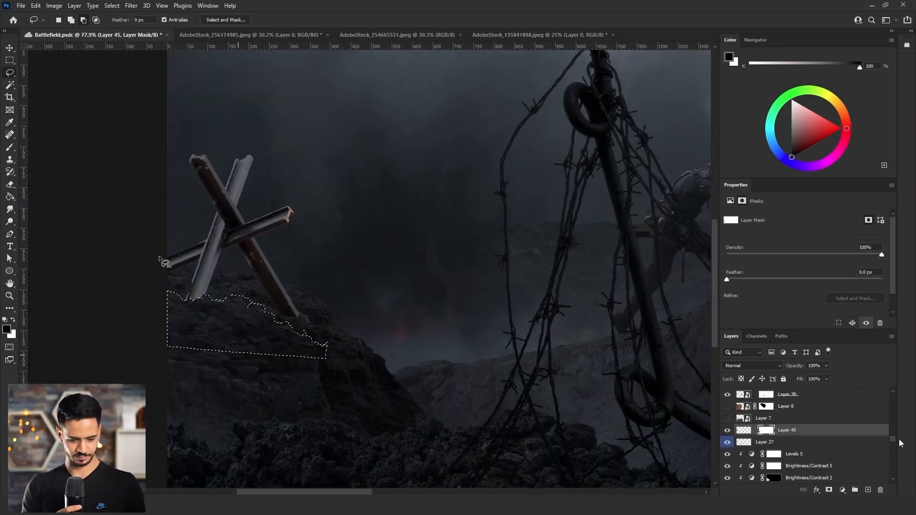
{"action": "left_click_drag", "start_coordinate": [201, 296], "coordinate": [210, 308]}
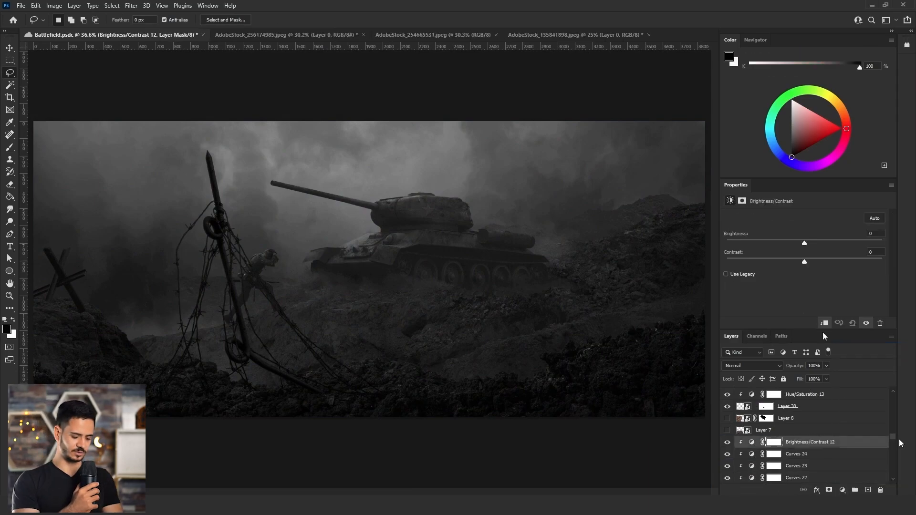
{"action": "left_click_drag", "start_coordinate": [817, 262], "coordinate": [836, 244]}
{"action": "key", "text": "g"}
{"action": "key", "text": "x"}
Add a second clipped Brightness/Contrast adjustment in Screen mode and fade it with a gradient on its mask.
{"action": "left_click", "coordinate": [842, 490]}
{"action": "left_click", "coordinate": [870, 349]}
{"action": "left_click", "coordinate": [752, 366]}
{"action": "left_click", "coordinate": [744, 337]}
{"action": "double_click", "coordinate": [857, 442]}
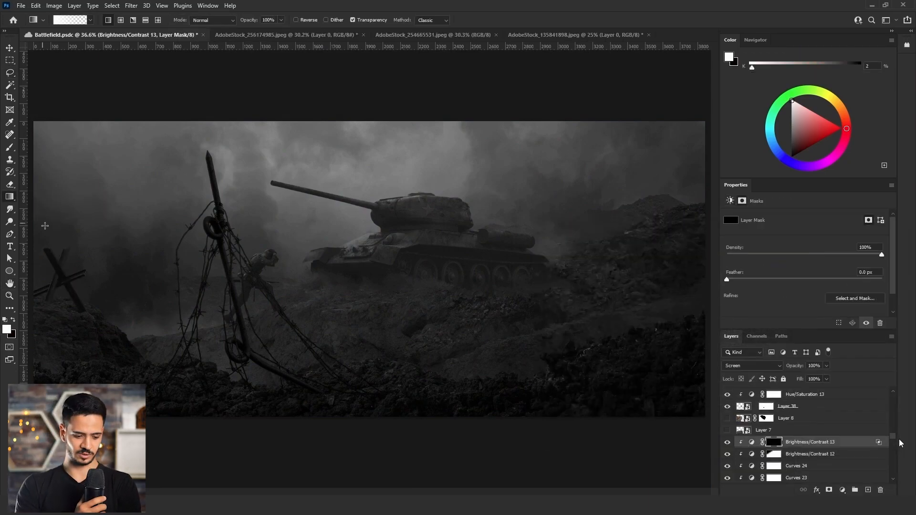
{"action": "key", "text": "x"}
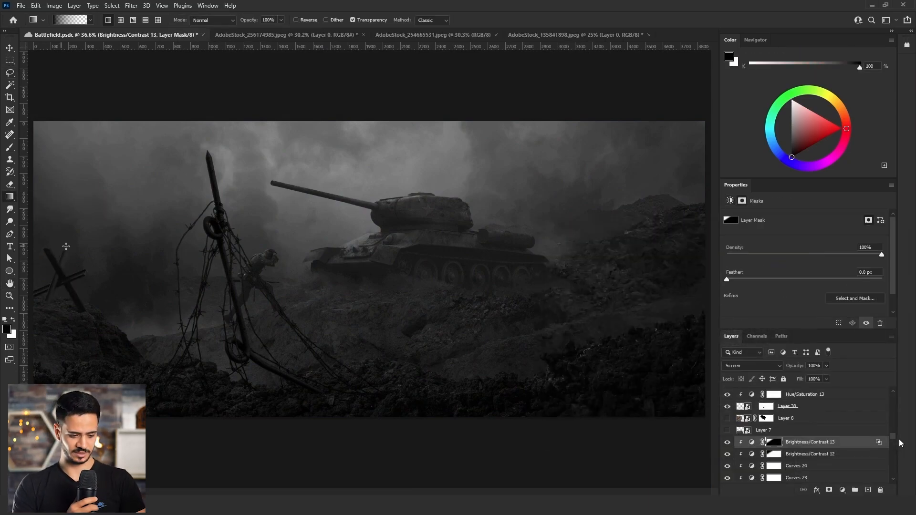
Add a clipped Levels adjustment in Color mode with Blue midtones at 1.06, and move Layer 45 with its adjustments below Layer 27.
{"action": "scroll", "coordinate": [787, 429], "scroll_direction": "up", "scroll_amount": 2}
{"action": "left_click", "coordinate": [843, 490]}
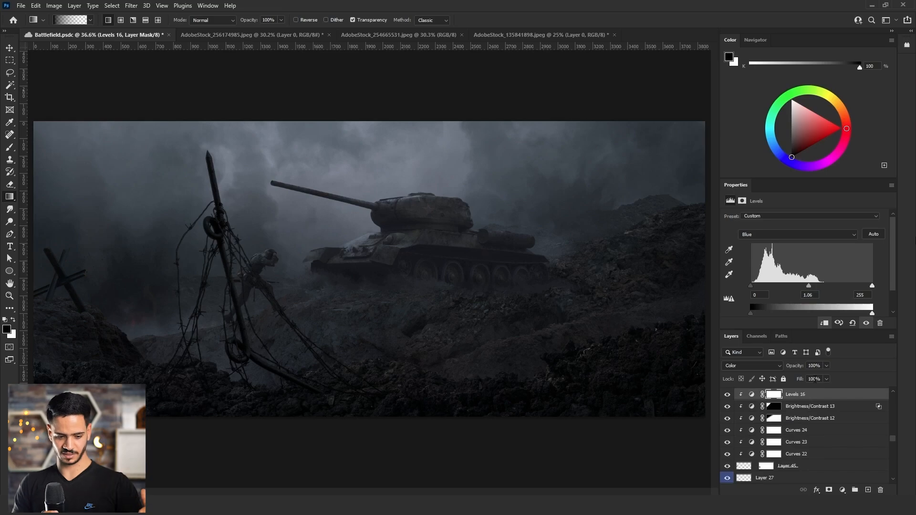
{"action": "left_click", "coordinate": [802, 467], "text": "shift"}
{"action": "key", "text": "ctrl+bracketleft"}
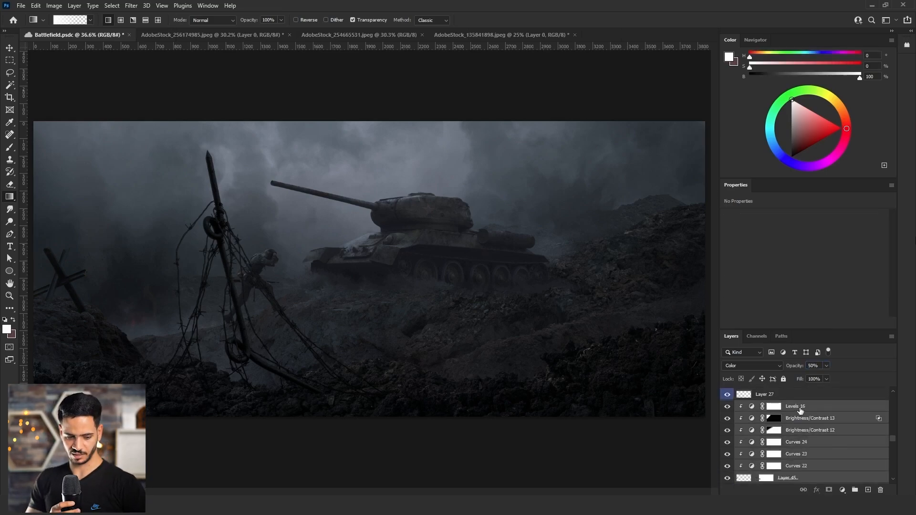
{"action": "left_click", "coordinate": [802, 409]}
Add a clipped darkening Curves adjustment with a lowered white point between Curves 24 and Curves 23, and invert its mask.
{"action": "left_click", "coordinate": [792, 396]}
{"action": "key", "text": "e"}
{"action": "key", "text": "ctrl+minus"}
{"action": "key", "text": "ctrl+minus"}
{"action": "scroll", "coordinate": [164, 279], "scroll_direction": "up", "scroll_amount": 5}
{"action": "left_click", "coordinate": [843, 490]}
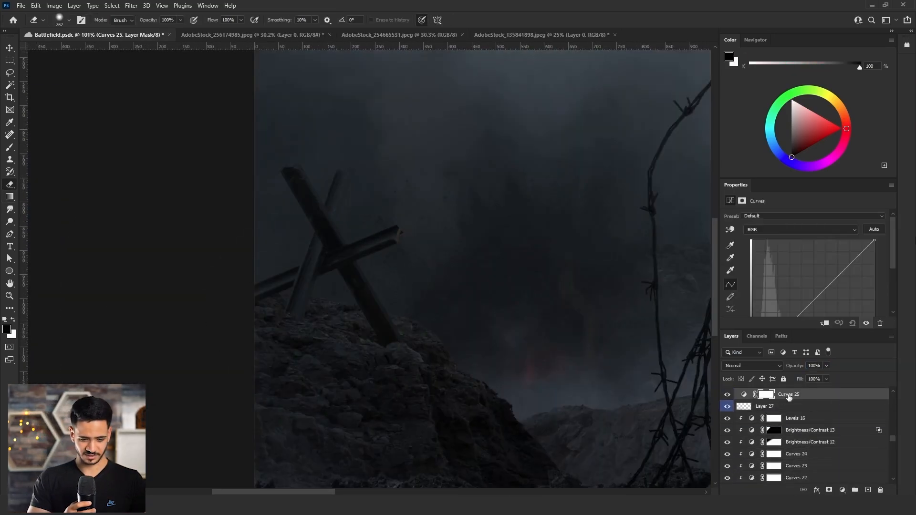
{"action": "left_click_drag", "start_coordinate": [789, 394], "coordinate": [793, 460]}
{"action": "left_click_drag", "start_coordinate": [875, 217], "coordinate": [874, 245]}
{"action": "left_click", "coordinate": [803, 301]}
{"action": "key", "text": "ctrl+i"}
Paint white on the Curves mask over the bright cut end of the wooden beam with a small round brush, and save the document.
{"action": "key", "text": "b"}
{"action": "left_click", "coordinate": [69, 20]}
{"action": "left_click", "coordinate": [20, 108]}
{"action": "key", "text": "Return"}
{"action": "key", "text": "bracketleft"}
{"action": "key", "text": "bracketleft"}
{"action": "key", "text": "bracketleft"}
{"action": "key", "text": "bracketleft"}
{"action": "left_click_drag", "start_coordinate": [402, 230], "coordinate": [397, 244]}
{"action": "scroll", "coordinate": [350, 207], "scroll_direction": "down", "scroll_amount": 8}
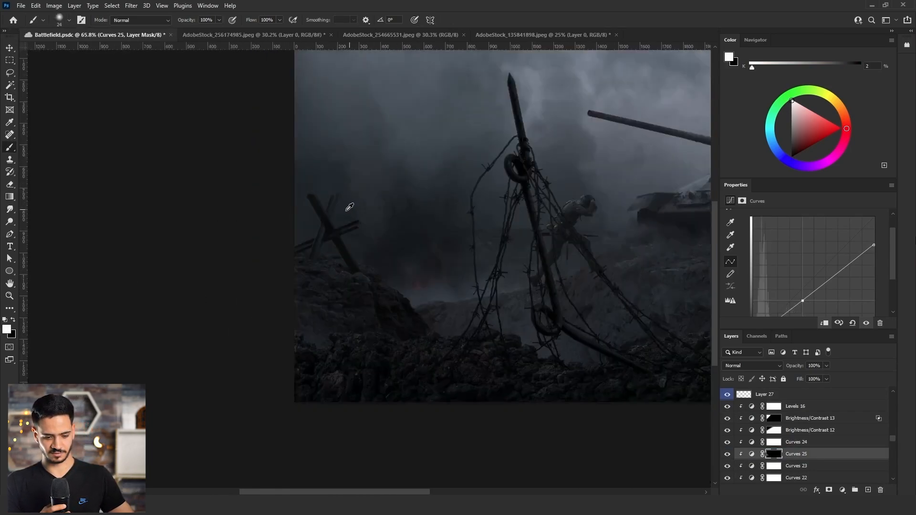
{"action": "key", "text": "ctrl+s"}
{"action": "left_click_drag", "start_coordinate": [893, 440], "coordinate": [898, 420]}
Open AdobeStock_61175308.jpeg and isolate the standing soldier beside the sandbags by cropping and a detailed Lasso selection.
{"action": "left_click", "coordinate": [21, 5]}
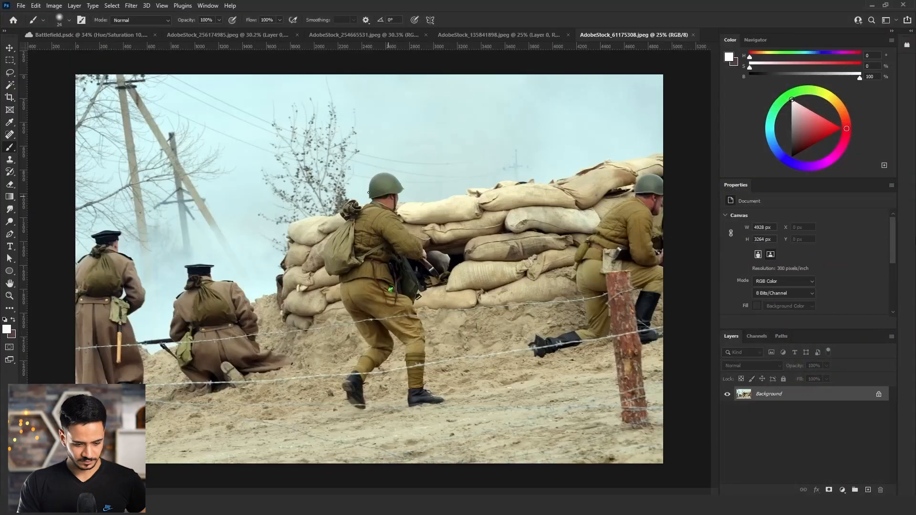
{"action": "key", "text": "c"}
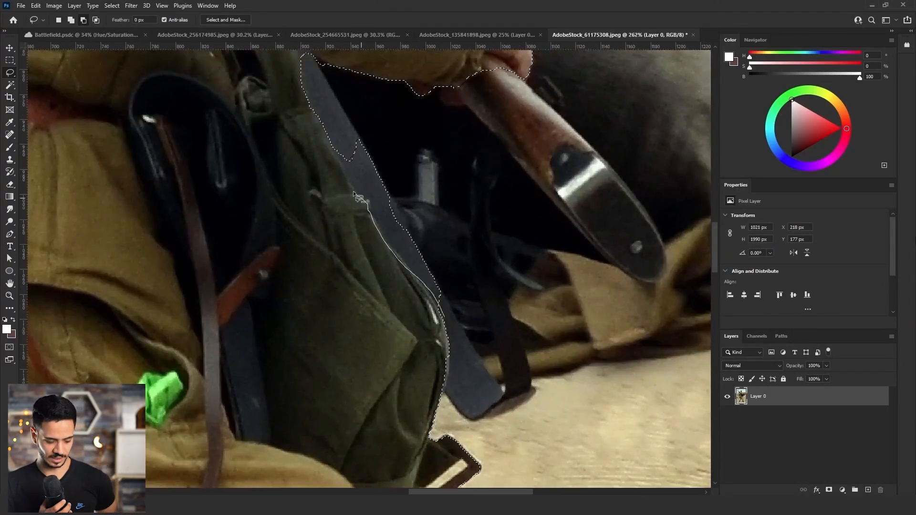
{"action": "scroll", "coordinate": [488, 180], "scroll_direction": "up", "scroll_amount": 5}
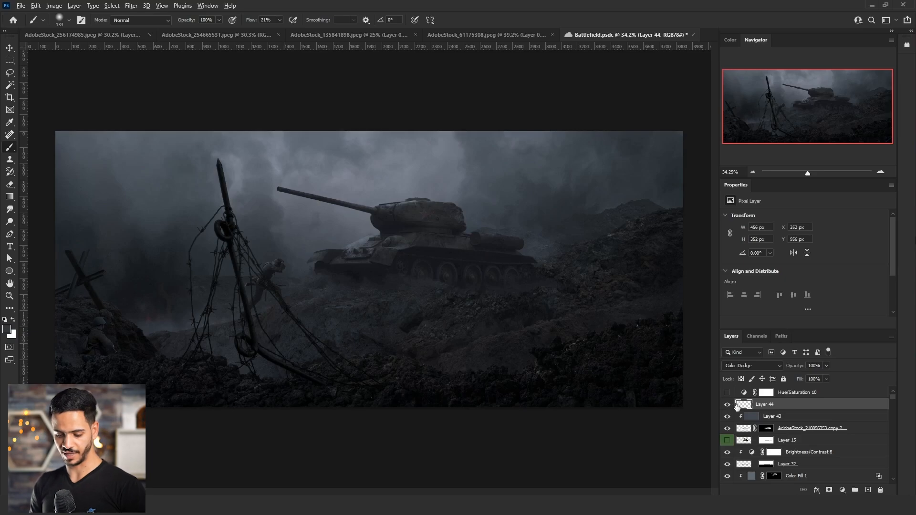
Stamp the visible layers onto a new layer above Layer 44 and use Apply Image on it with Multiply blending.
{"action": "key", "text": "ctrl+shift+alt+e"}
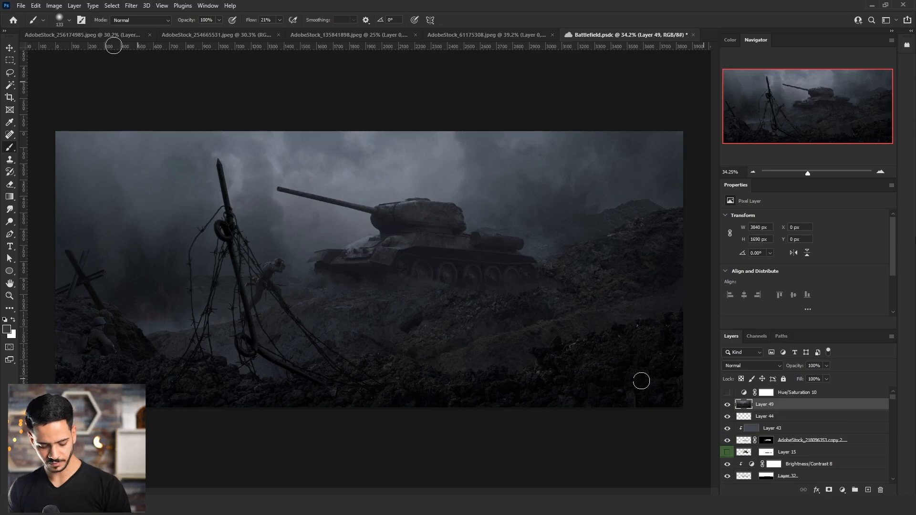
{"action": "left_click", "coordinate": [54, 5]}
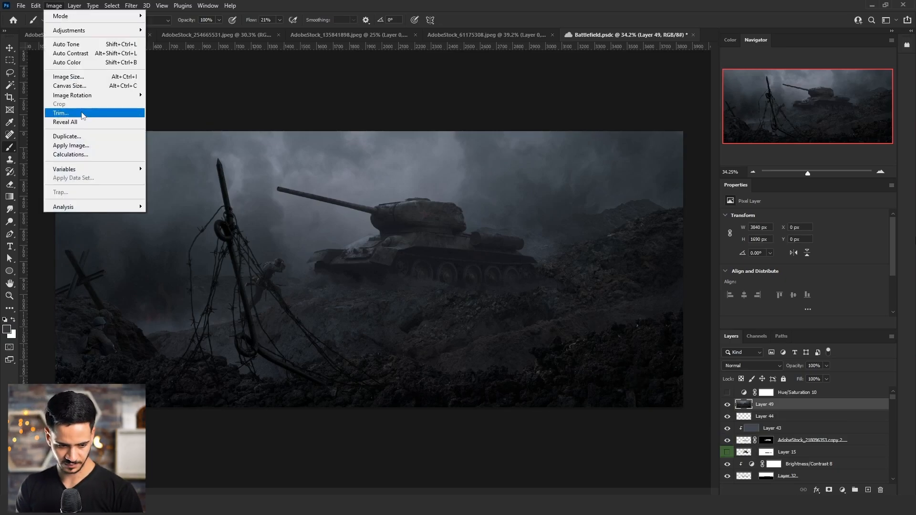
{"action": "left_click", "coordinate": [65, 142]}
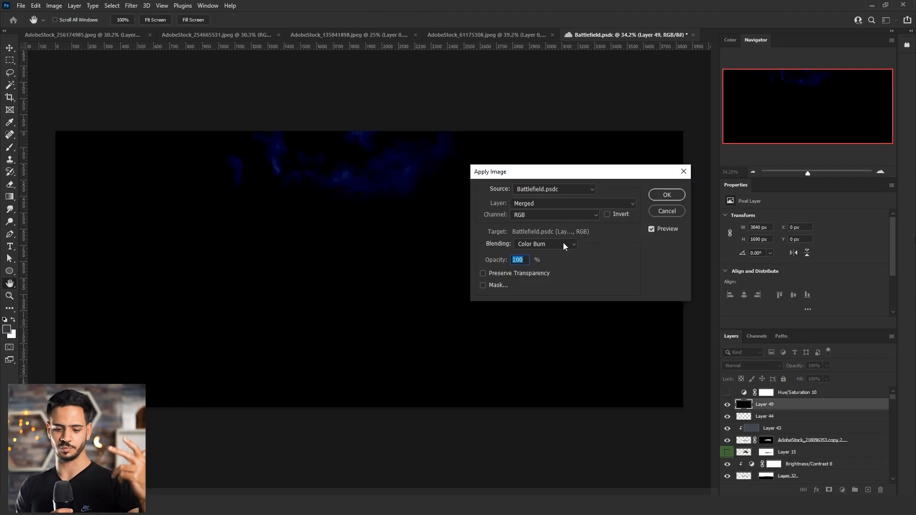
{"action": "left_click", "coordinate": [563, 245]}
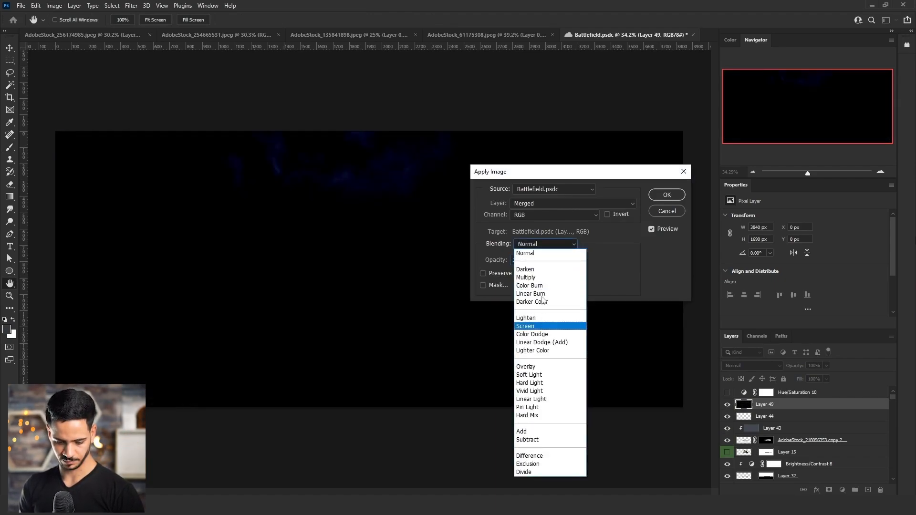
{"action": "left_click", "coordinate": [556, 273]}
{"action": "left_click", "coordinate": [667, 195]}
{"action": "key", "text": "b"}
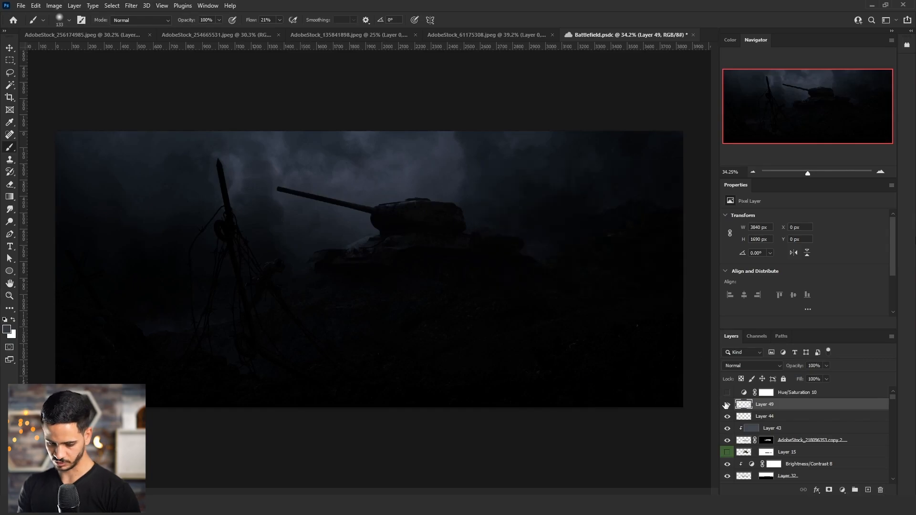
Hide Layer 49, stamp the visible layers onto a new layer above Layer 44, and use Apply Image with Screen blending at 100% opacity.
{"action": "left_click", "coordinate": [728, 406]}
{"action": "left_click", "coordinate": [766, 417]}
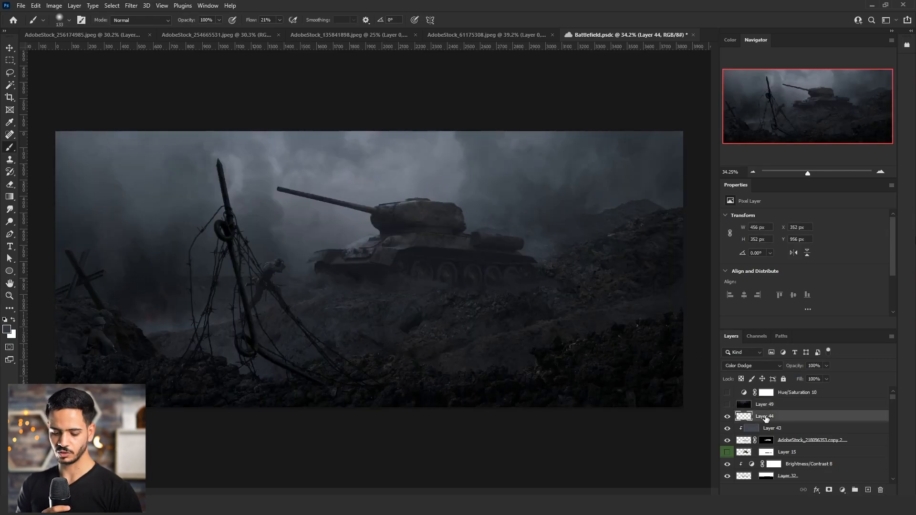
{"action": "key", "text": "ctrl+shift+alt+n"}
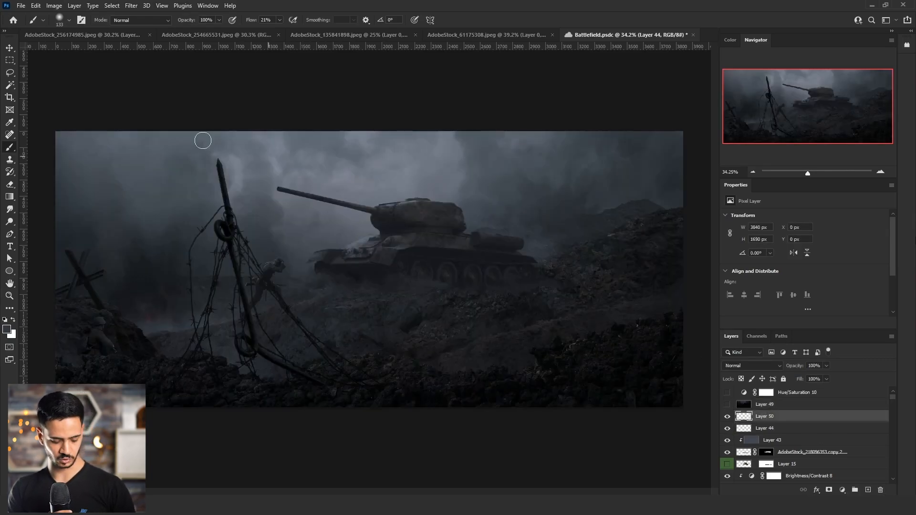
{"action": "key", "text": "ctrl+shift+alt+e"}
{"action": "left_click", "coordinate": [54, 6]}
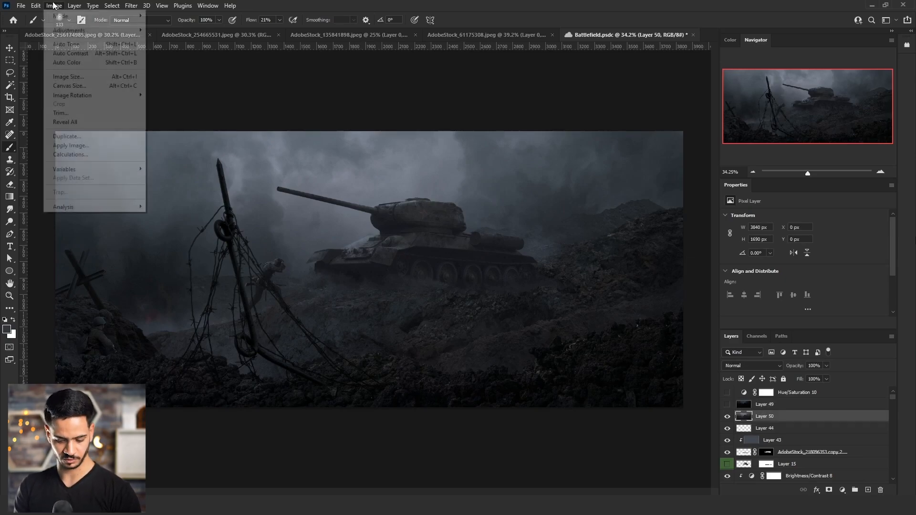
{"action": "left_click", "coordinate": [70, 145]}
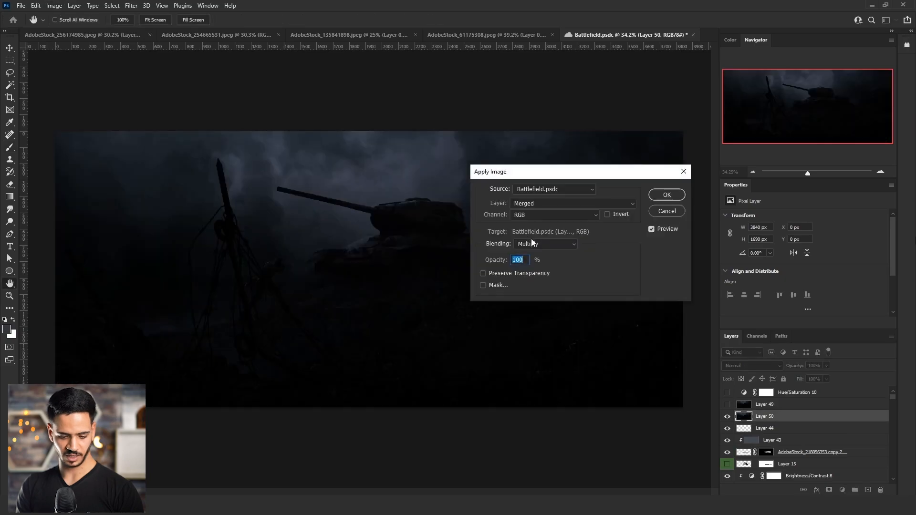
{"action": "left_click", "coordinate": [540, 244]}
{"action": "left_click", "coordinate": [542, 329]}
{"action": "left_click", "coordinate": [660, 196]}
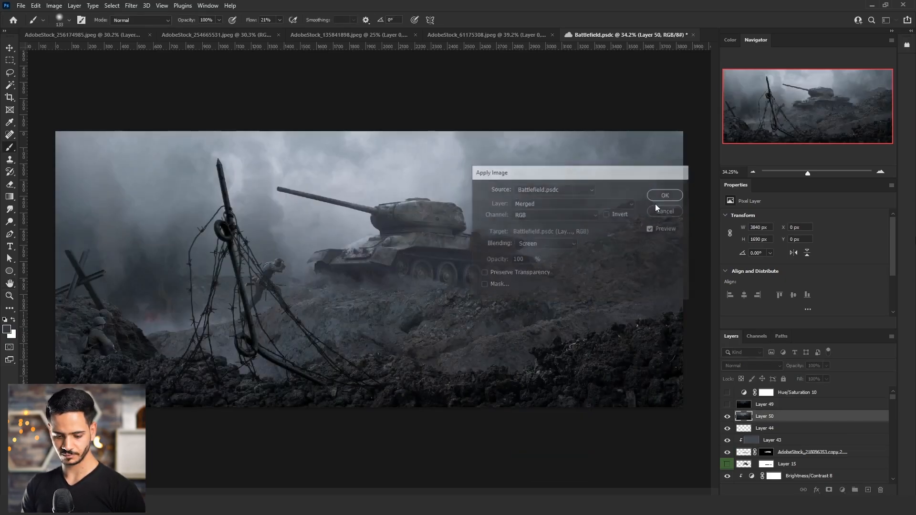
Move Layer 50 above Layer 49, hide it, and make Layer 44 the active layer.
{"action": "left_click_drag", "start_coordinate": [762, 418], "coordinate": [763, 405]}
{"action": "left_click", "coordinate": [727, 404]}
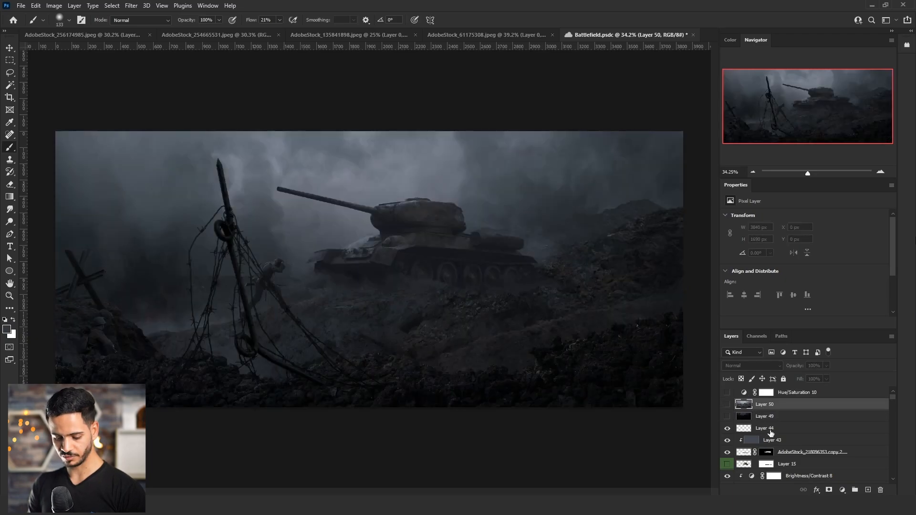
{"action": "left_click", "coordinate": [768, 428]}
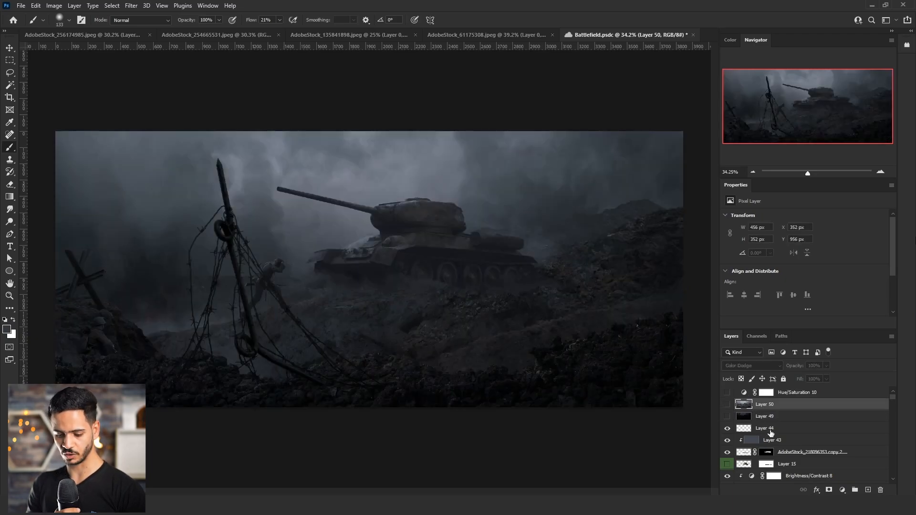
Compare the composite's tonal contrast in the Green and Red channels.
{"action": "left_click", "coordinate": [757, 336]}
{"action": "left_click", "coordinate": [762, 372]}
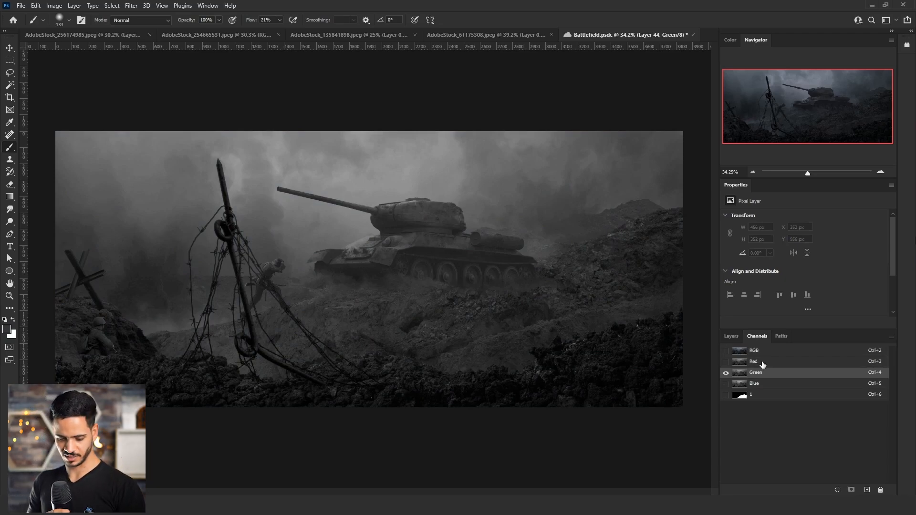
{"action": "left_click", "coordinate": [762, 365]}
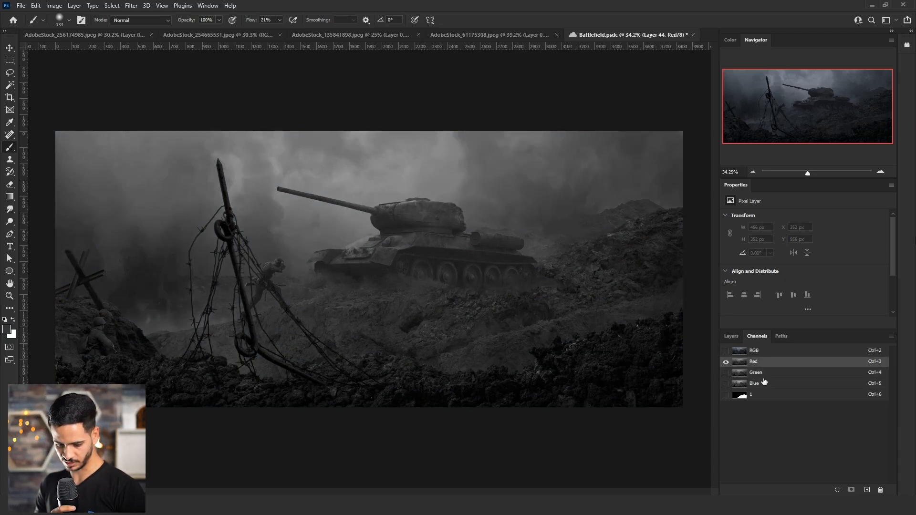
{"action": "left_click", "coordinate": [763, 377]}
{"action": "left_click", "coordinate": [765, 364]}
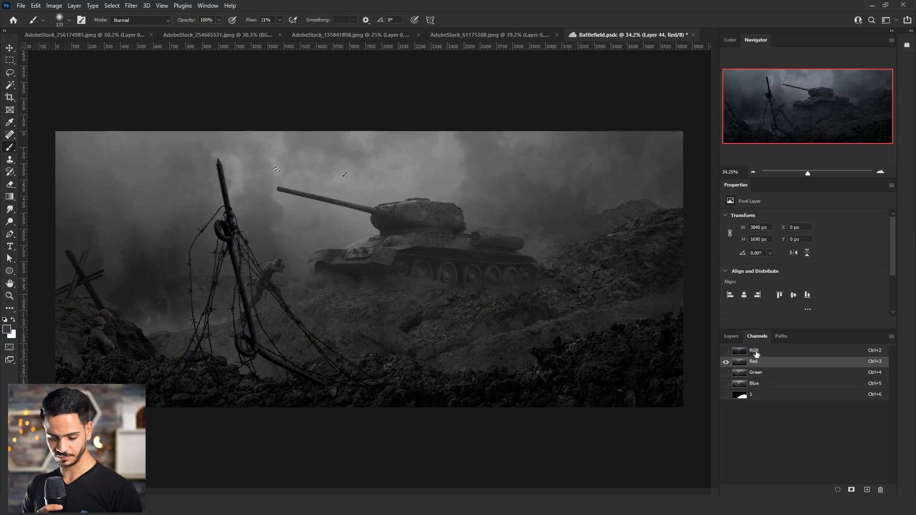
Return to the full RGB composite, mask Layer 49 with the active tonal selection, and copy that mask to Layer 50.
{"action": "left_click", "coordinate": [755, 350]}
{"action": "left_click", "coordinate": [731, 336]}
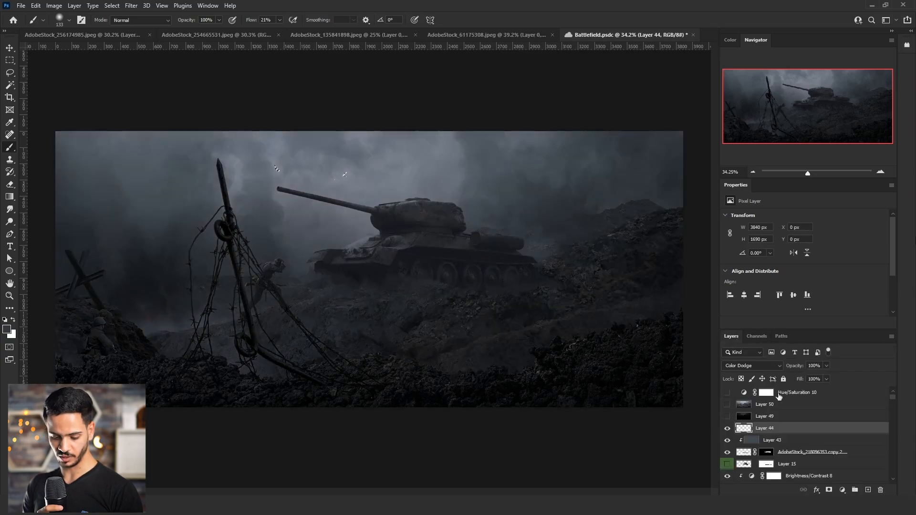
{"action": "left_click", "coordinate": [769, 419]}
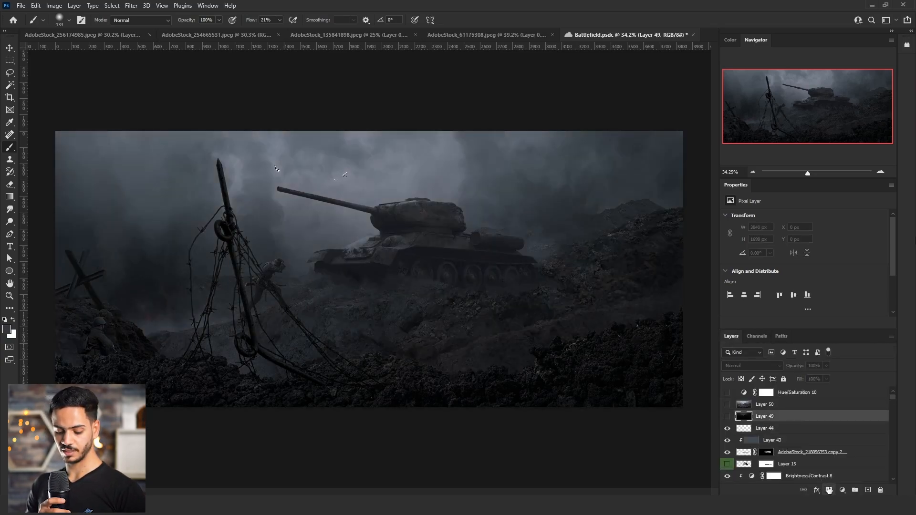
{"action": "left_click", "coordinate": [829, 491]}
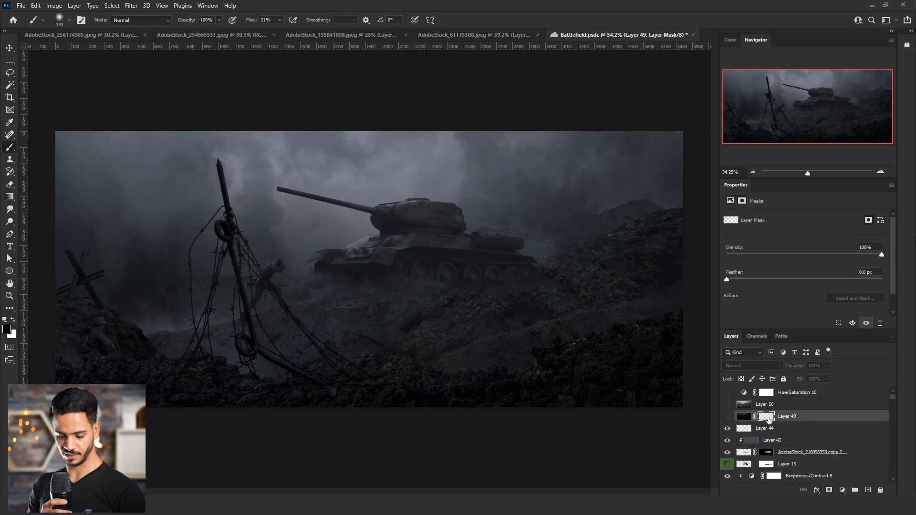
{"action": "left_click_drag", "start_coordinate": [767, 416], "coordinate": [769, 405]}
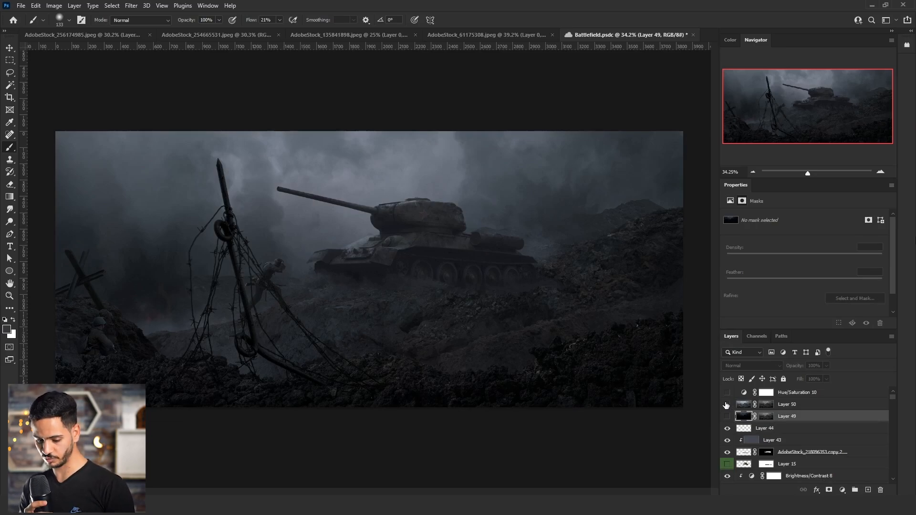
Show Layers 49 and 50, then invert Layer 49's mask and set that layer's opacity to 30%.
{"action": "left_click_drag", "start_coordinate": [726, 405], "coordinate": [727, 417]}
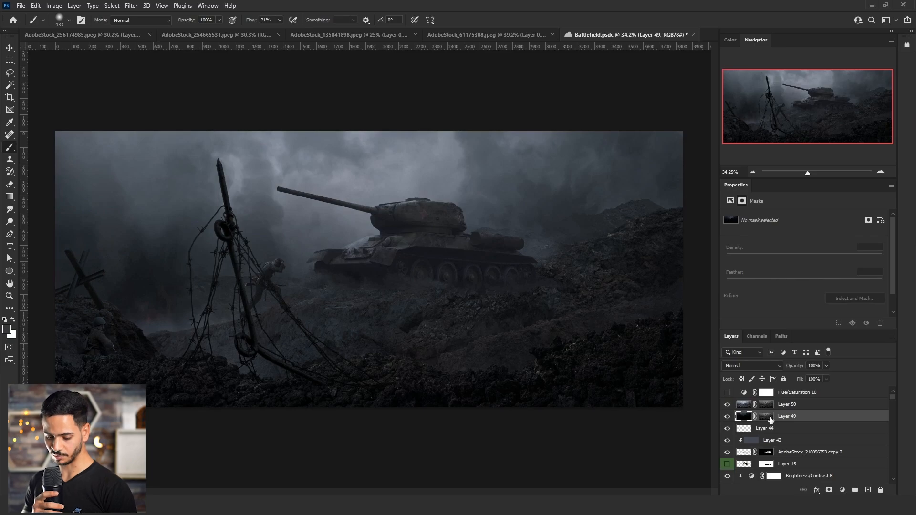
{"action": "left_click", "coordinate": [767, 416]}
{"action": "key", "text": "ctrl+i"}
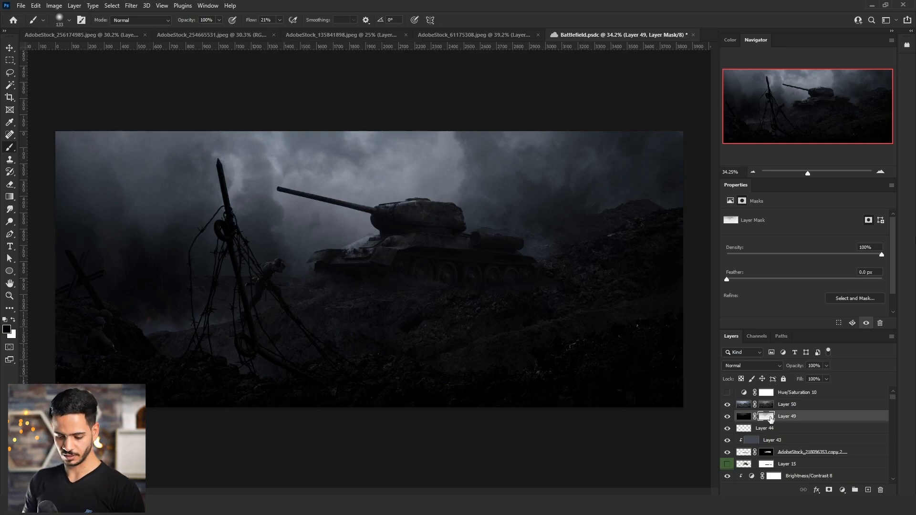
{"action": "left_click", "coordinate": [816, 366]}
{"action": "type", "text": "30"}
{"action": "key", "text": "Return"}
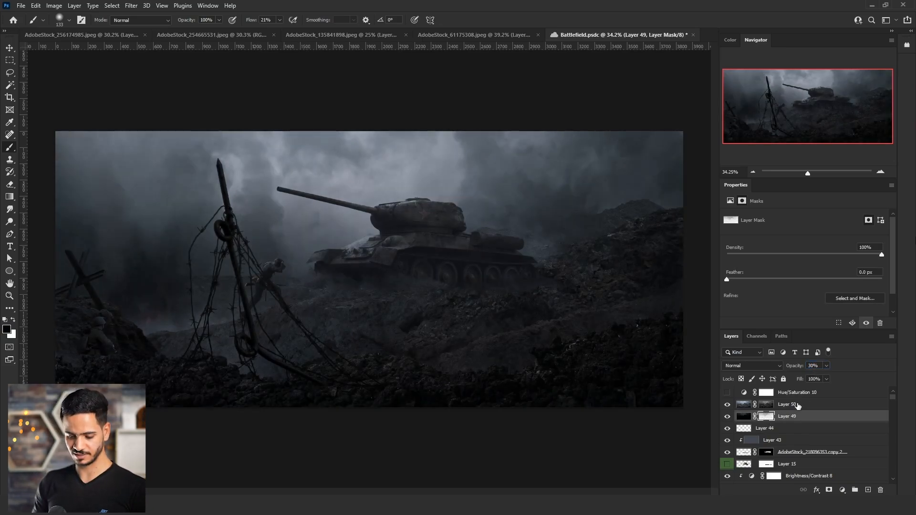
Set the opacity of Layer 50 to 80%.
{"action": "left_click", "coordinate": [787, 405]}
{"action": "left_click", "coordinate": [814, 367]}
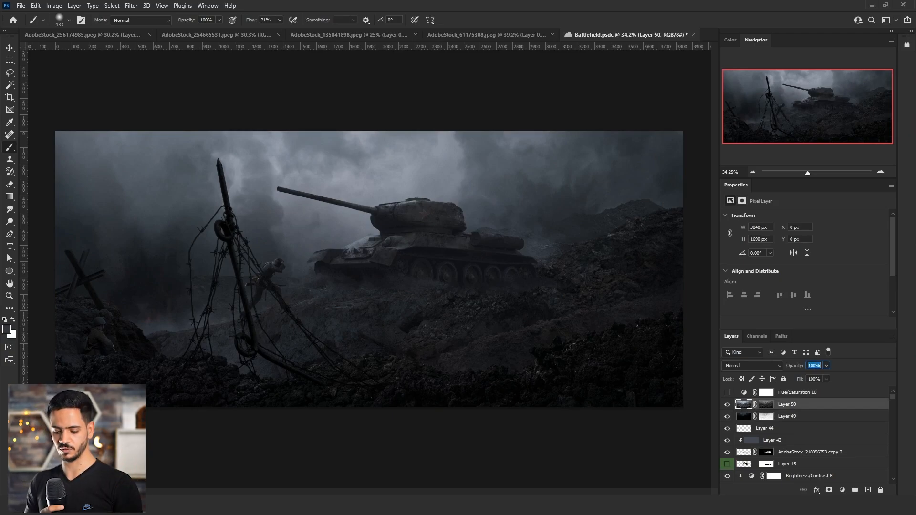
{"action": "type", "text": "6"}
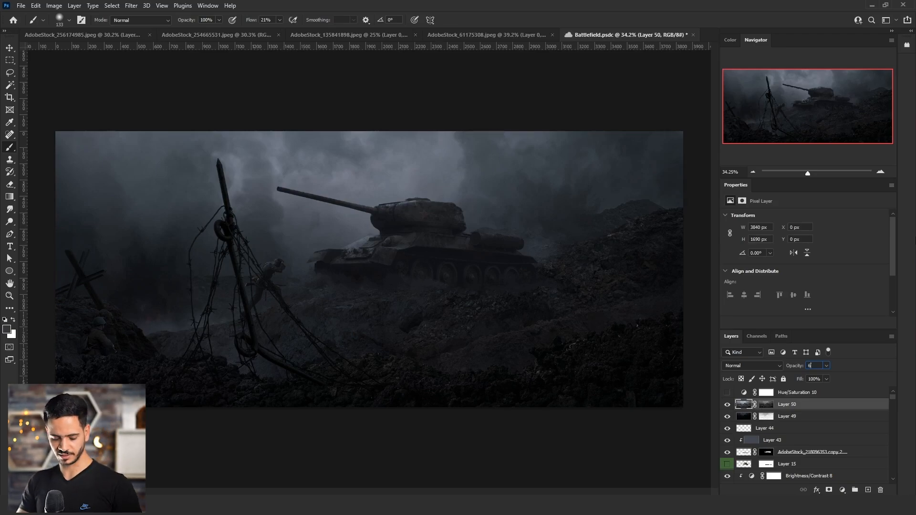
{"action": "type", "text": "0"}
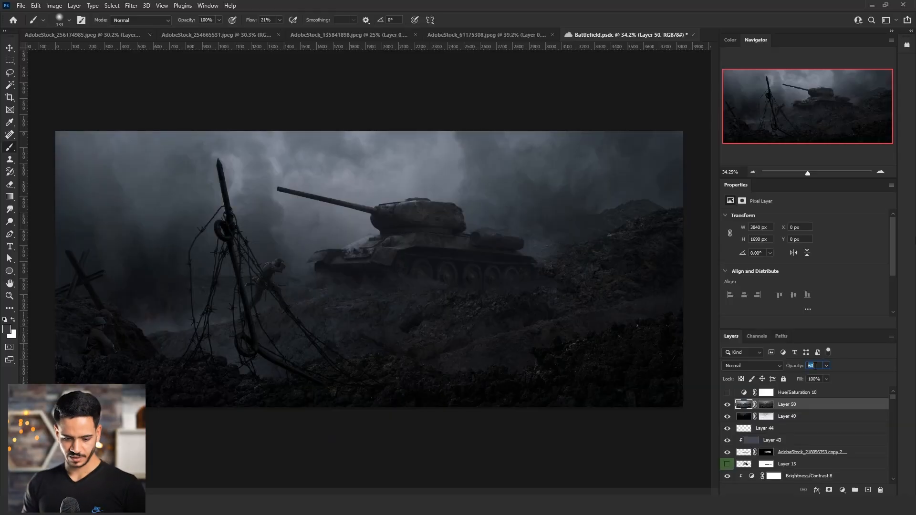
{"action": "type", "text": "80"}
Brighten Layer 50's mask by raising the midtones with a Curves adjustment.
{"action": "left_click", "coordinate": [766, 404]}
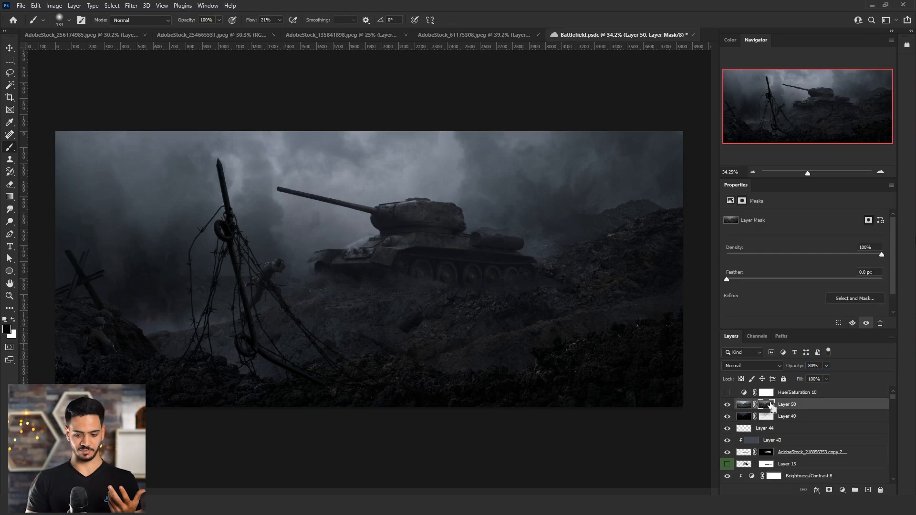
{"action": "key", "text": "ctrl+l"}
{"action": "left_click", "coordinate": [618, 217]}
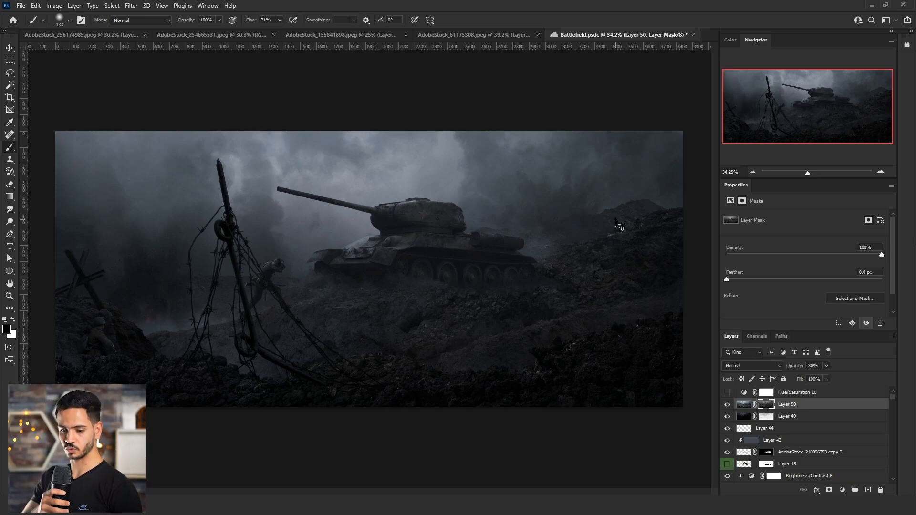
{"action": "key", "text": "ctrl+m"}
{"action": "left_click_drag", "start_coordinate": [476, 177], "coordinate": [476, 157]}
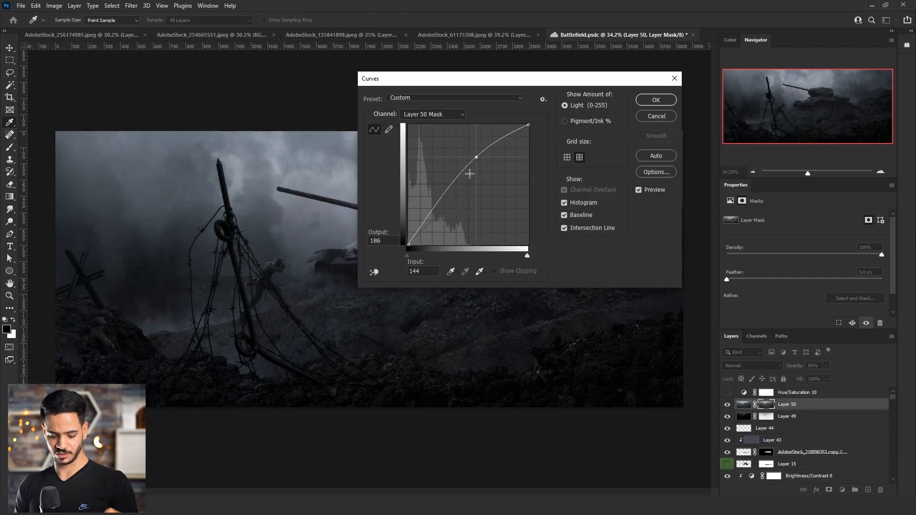
{"action": "left_click_drag", "start_coordinate": [470, 174], "coordinate": [481, 151]}
{"action": "left_click", "coordinate": [664, 100]}
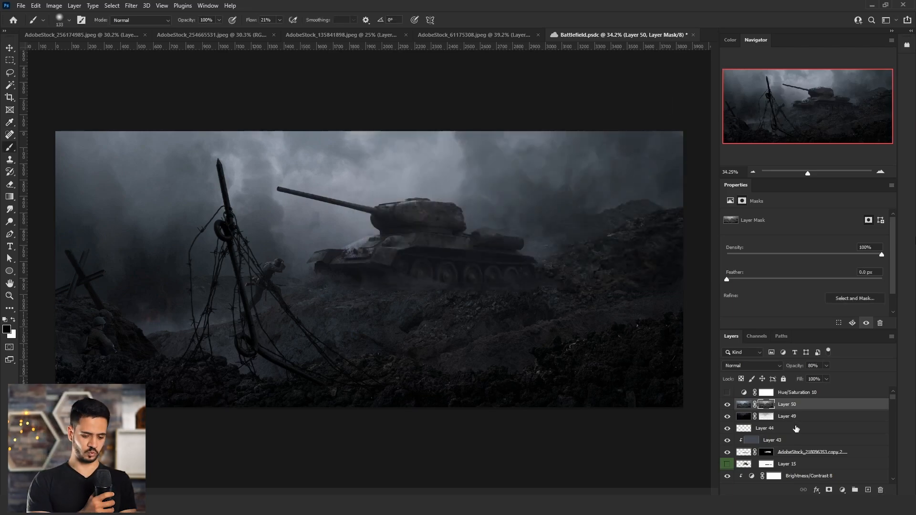
Darken Layer 49's mask by lowering the midtones with a Curves adjustment.
{"action": "left_click", "coordinate": [768, 416]}
{"action": "key", "text": "ctrl+m"}
{"action": "left_click_drag", "start_coordinate": [465, 189], "coordinate": [452, 218]}
{"action": "left_click", "coordinate": [656, 100]}
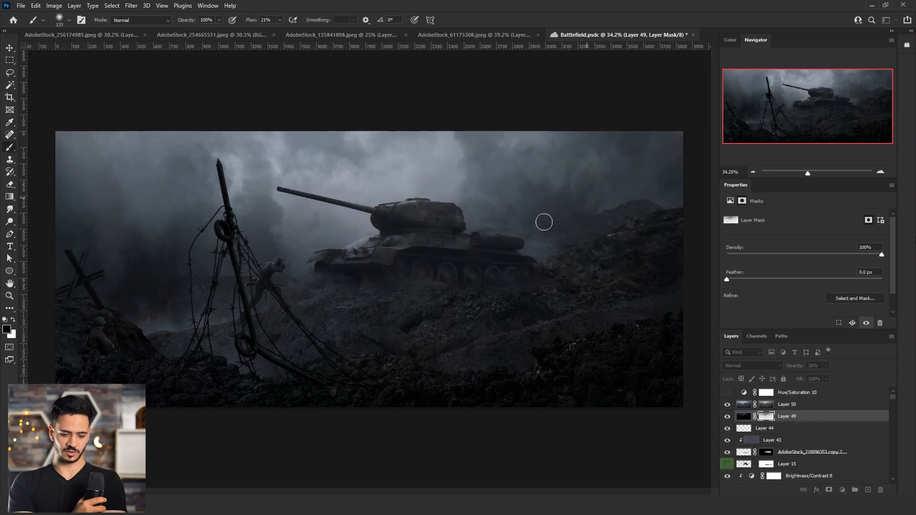
Toggle Layer 50's visibility to compare the composite with and without the brightening.
{"action": "scroll", "coordinate": [536, 237], "scroll_direction": "down", "scroll_amount": 2}
{"action": "scroll", "coordinate": [520, 262], "scroll_direction": "up", "scroll_amount": 2}
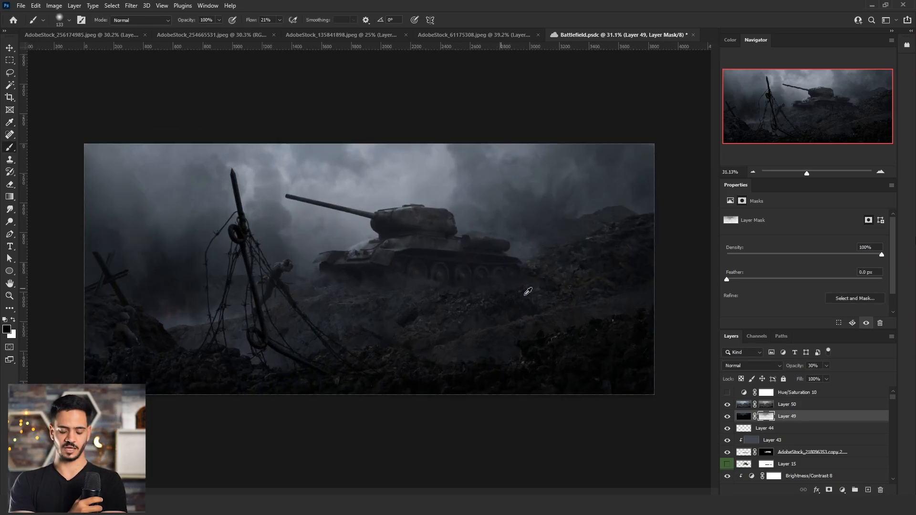
{"action": "left_click", "coordinate": [786, 407]}
{"action": "left_click", "coordinate": [727, 405]}
{"action": "left_click", "coordinate": [727, 406]}
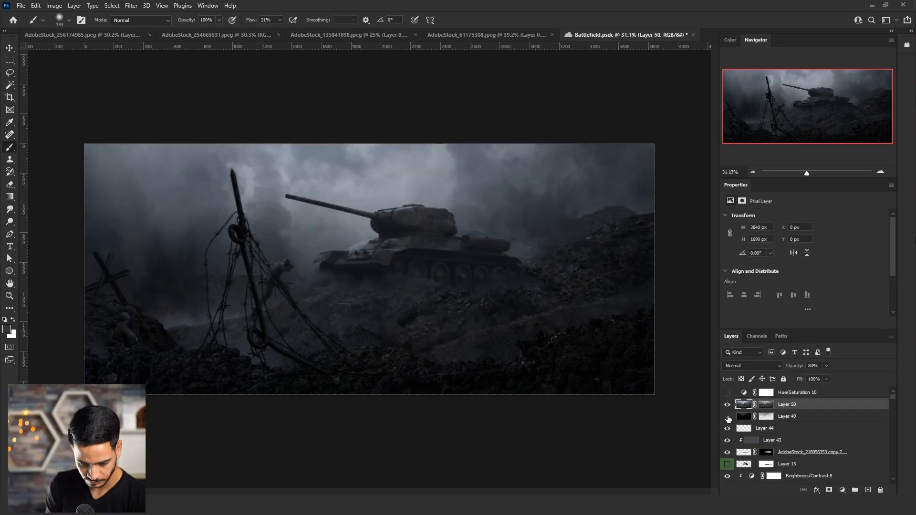
Open the Camera Raw filter and draw a large radial gradient mask with feather 100 over the bright sky and the tank.
{"action": "key", "text": "ctrl+shift+a"}
{"action": "left_click", "coordinate": [835, 76]}
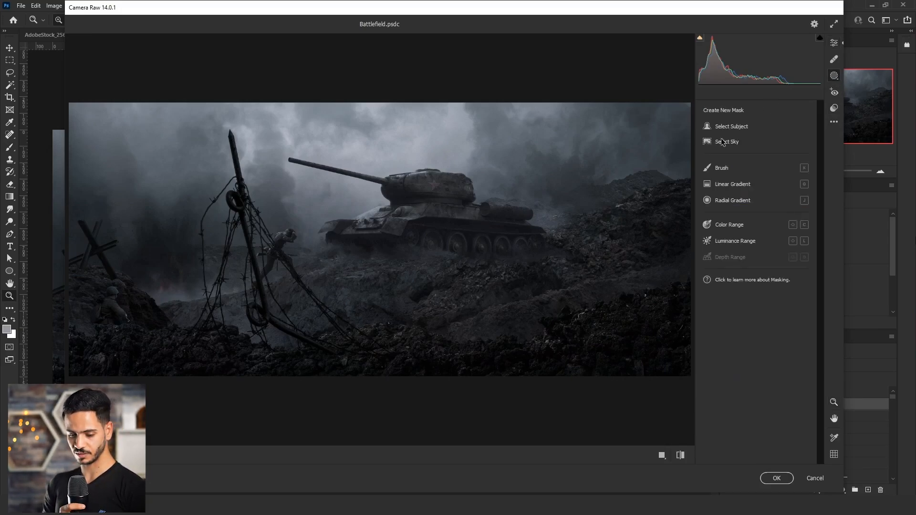
{"action": "left_click", "coordinate": [730, 200]}
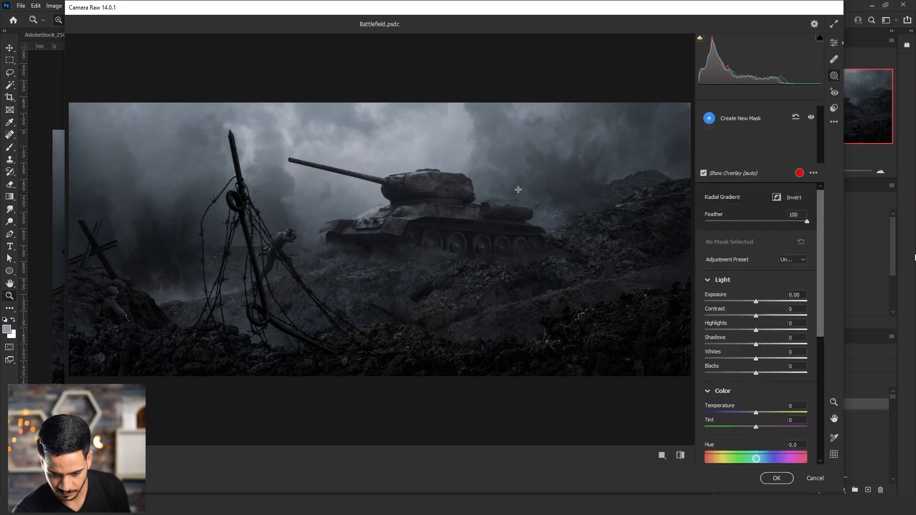
{"action": "left_click_drag", "start_coordinate": [390, 206], "coordinate": [506, 323]}
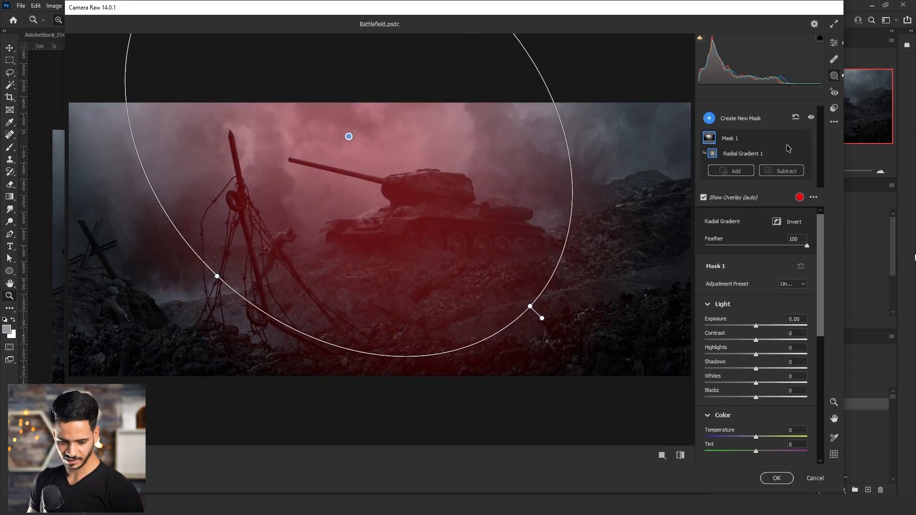
Duplicate Mask 1 and invert the radial gradient of the original Mask 1 so it covers the surroundings.
{"action": "right_click", "coordinate": [732, 138]}
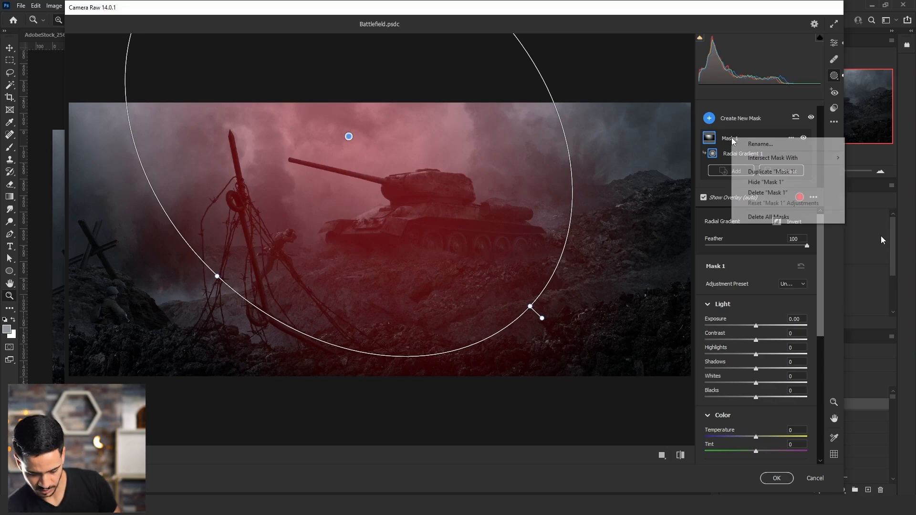
{"action": "left_click", "coordinate": [770, 173]}
{"action": "left_click", "coordinate": [734, 200]}
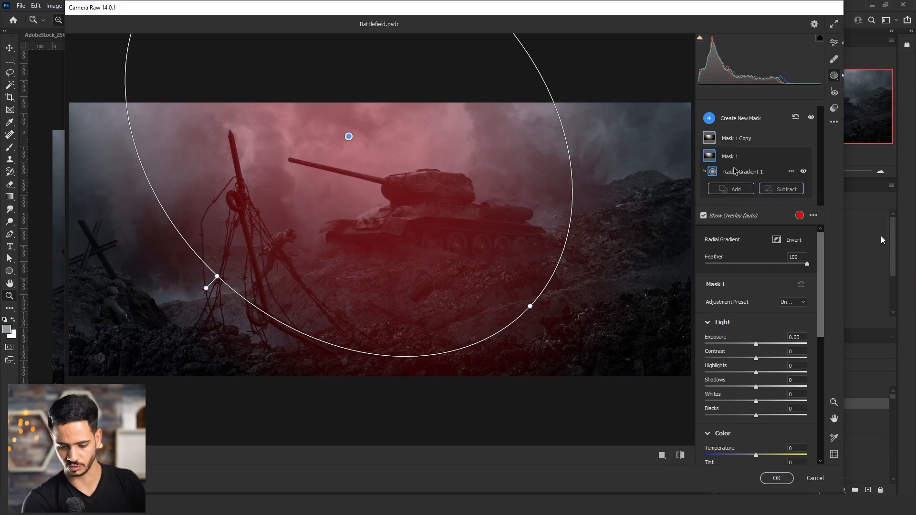
{"action": "right_click", "coordinate": [732, 161]}
{"action": "right_click", "coordinate": [715, 158]}
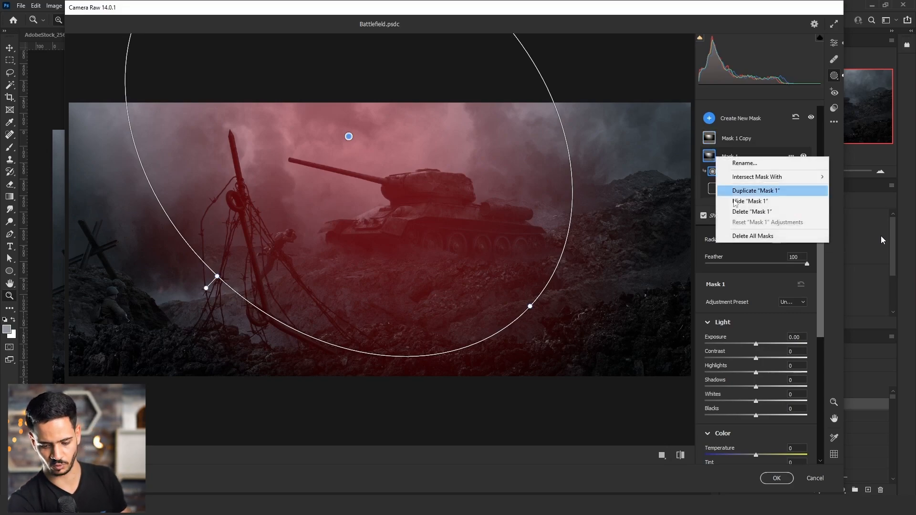
{"action": "left_click", "coordinate": [712, 162]}
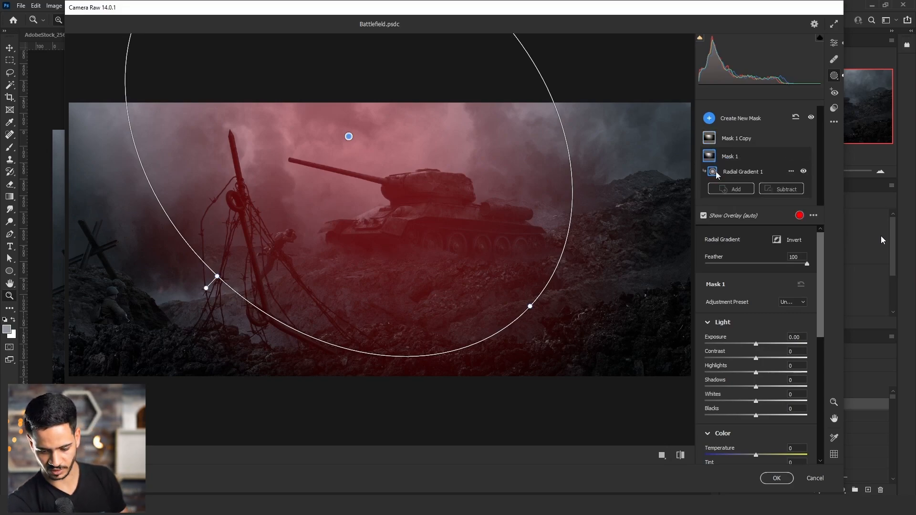
{"action": "right_click", "coordinate": [718, 174]}
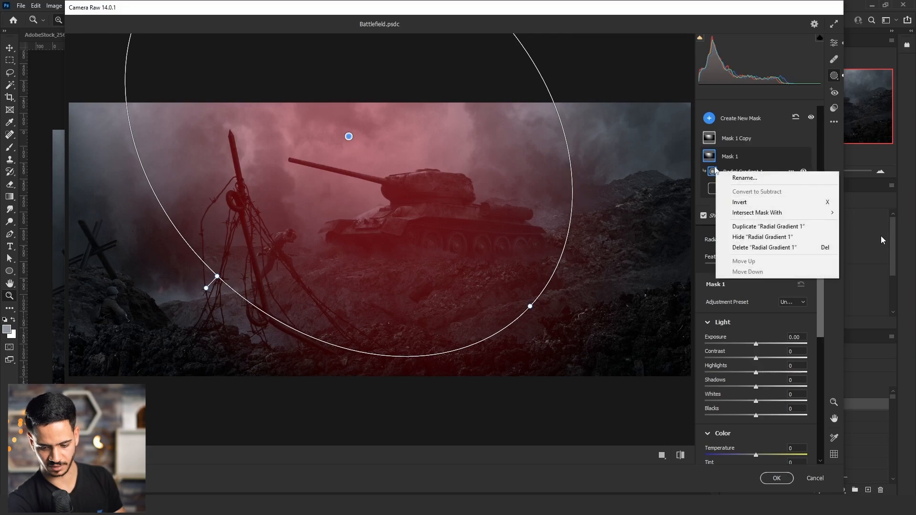
{"action": "left_click", "coordinate": [743, 204]}
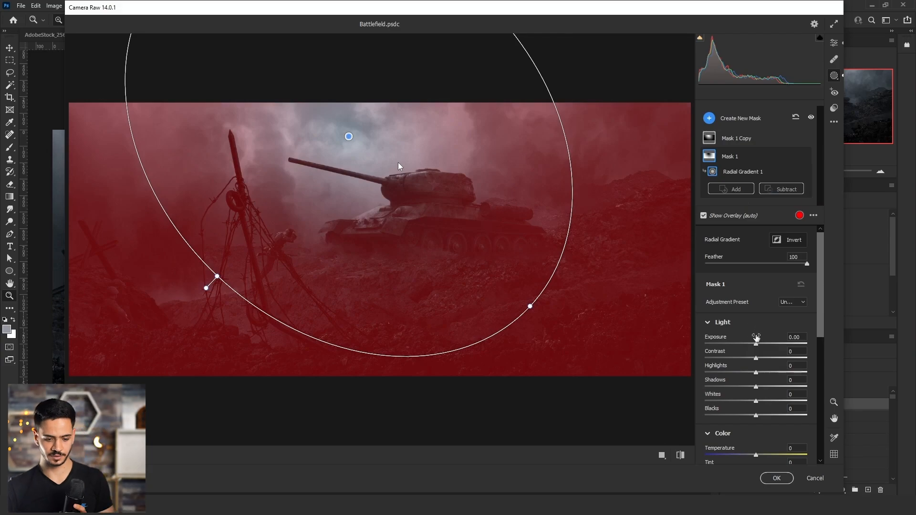
Set Mask 1's exposure to -0.05 and its temperature to -10.
{"action": "left_click_drag", "start_coordinate": [754, 343], "coordinate": [755, 343]}
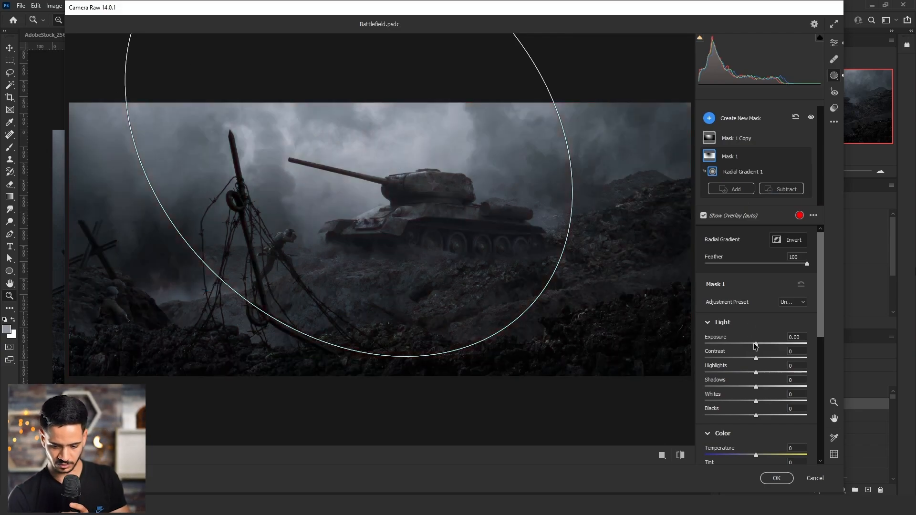
{"action": "left_click_drag", "start_coordinate": [755, 345], "coordinate": [755, 344]}
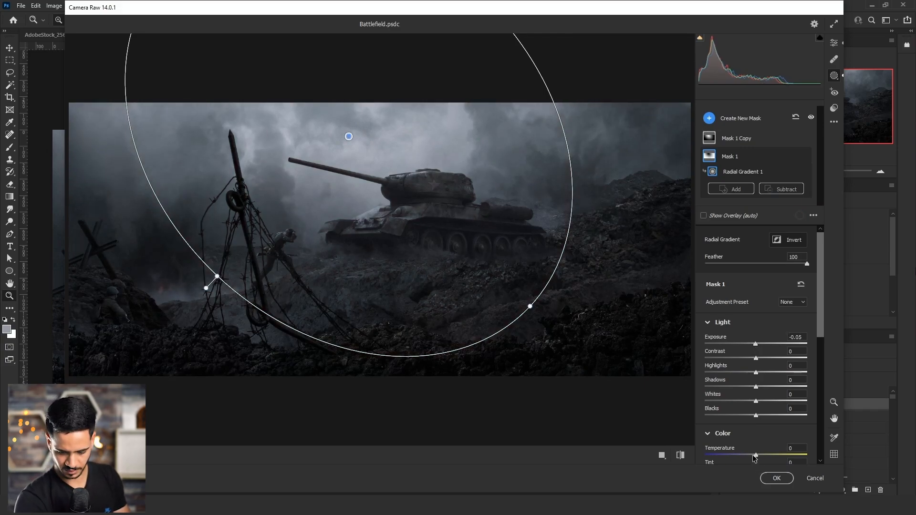
{"action": "left_click_drag", "start_coordinate": [756, 455], "coordinate": [749, 457]}
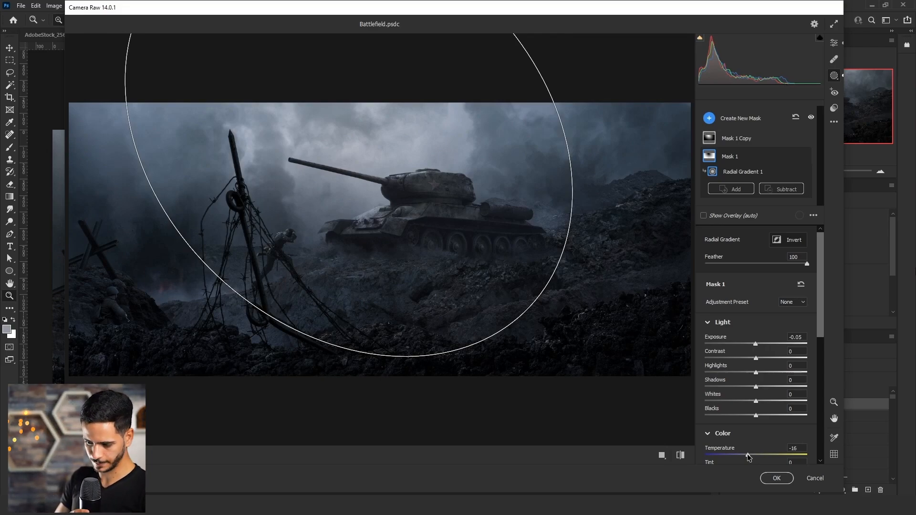
{"action": "left_click_drag", "start_coordinate": [748, 457], "coordinate": [750, 457]}
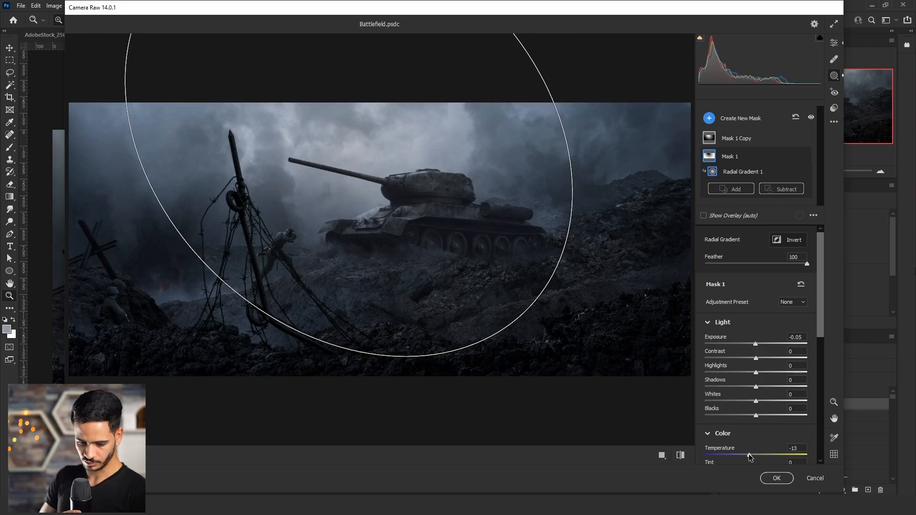
{"action": "scroll", "coordinate": [766, 437], "scroll_direction": "down", "scroll_amount": 1}
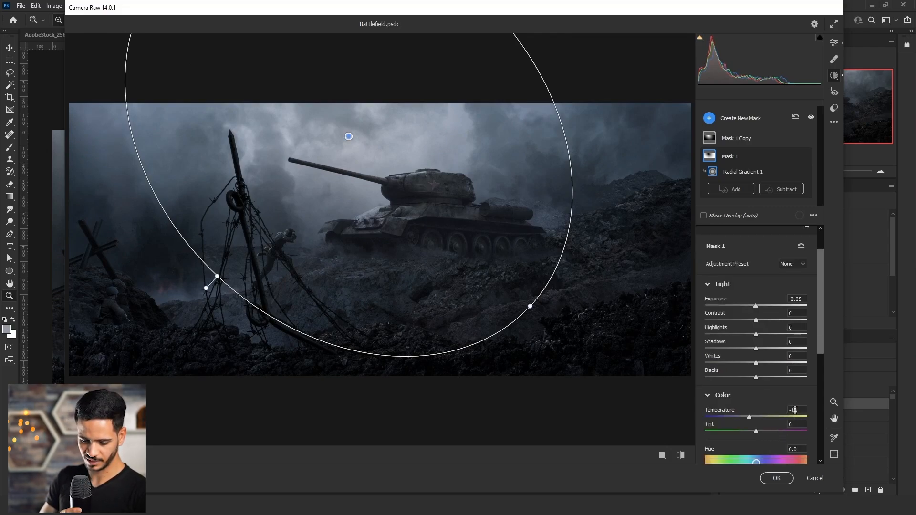
{"action": "type", "text": "0"}
{"action": "scroll", "coordinate": [765, 431], "scroll_direction": "down", "scroll_amount": 2}
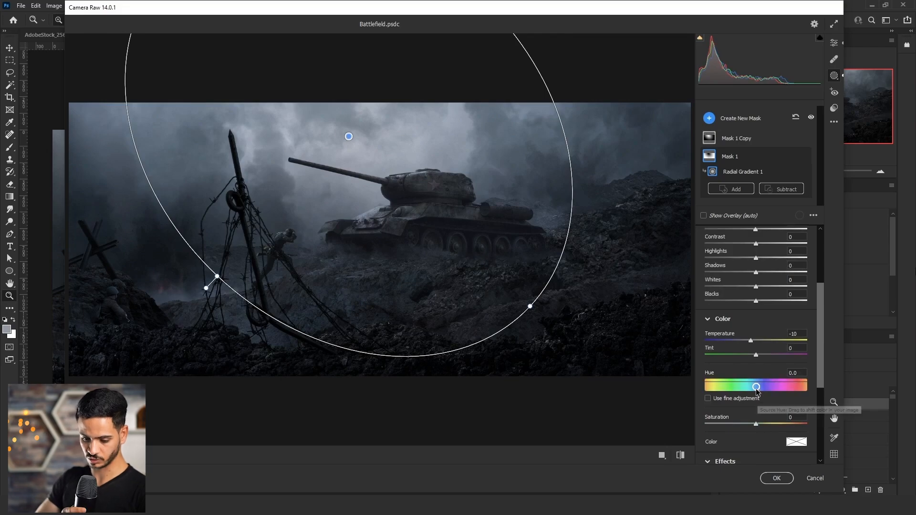
Try shifting Mask 1's hue to -19.3 for a teal tint and move the hue back.
{"action": "left_click_drag", "start_coordinate": [757, 389], "coordinate": [751, 389]}
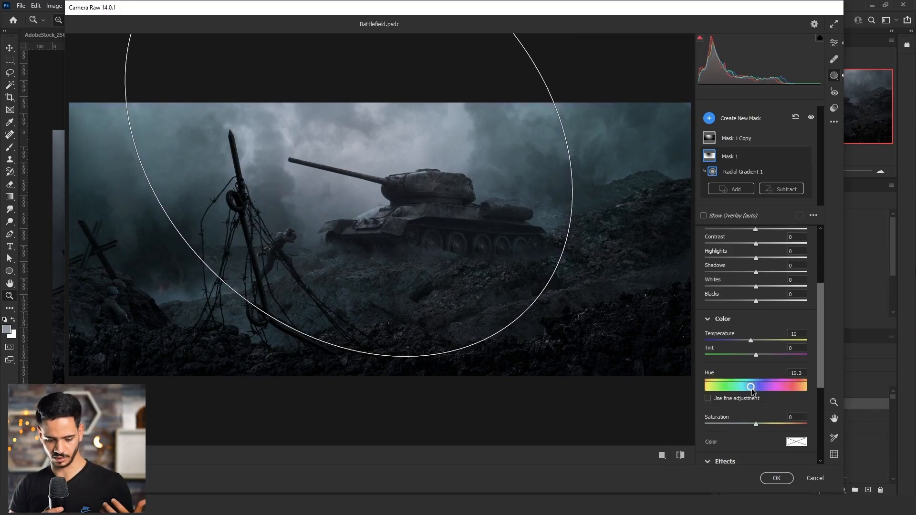
{"action": "left_click_drag", "start_coordinate": [753, 391], "coordinate": [757, 391]}
{"action": "scroll", "coordinate": [757, 282], "scroll_direction": "up", "scroll_amount": 5}
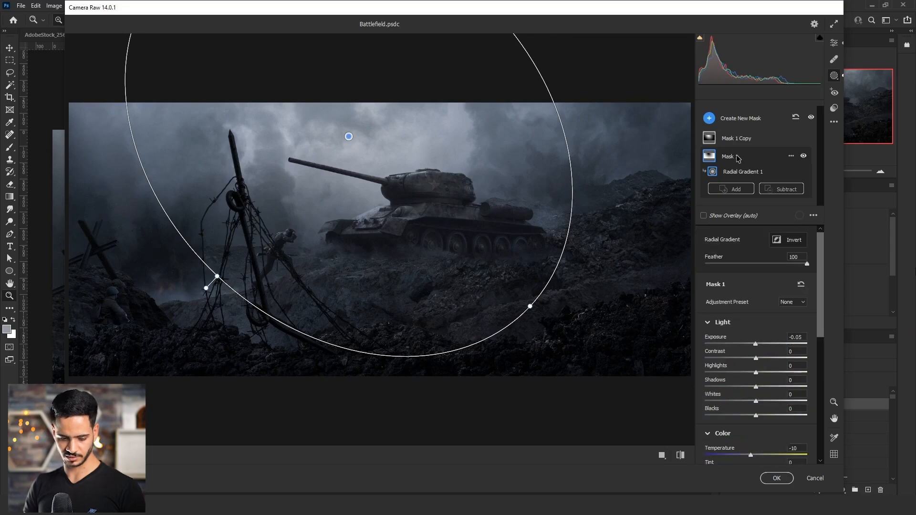
Set the temperature of Mask 1 Copy to +8.
{"action": "left_click", "coordinate": [710, 137]}
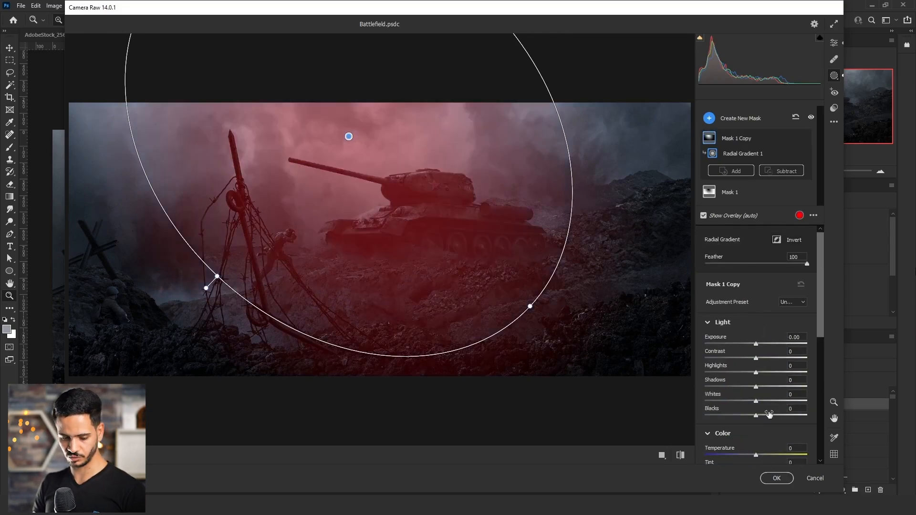
{"action": "scroll", "coordinate": [769, 415], "scroll_direction": "down", "scroll_amount": 2}
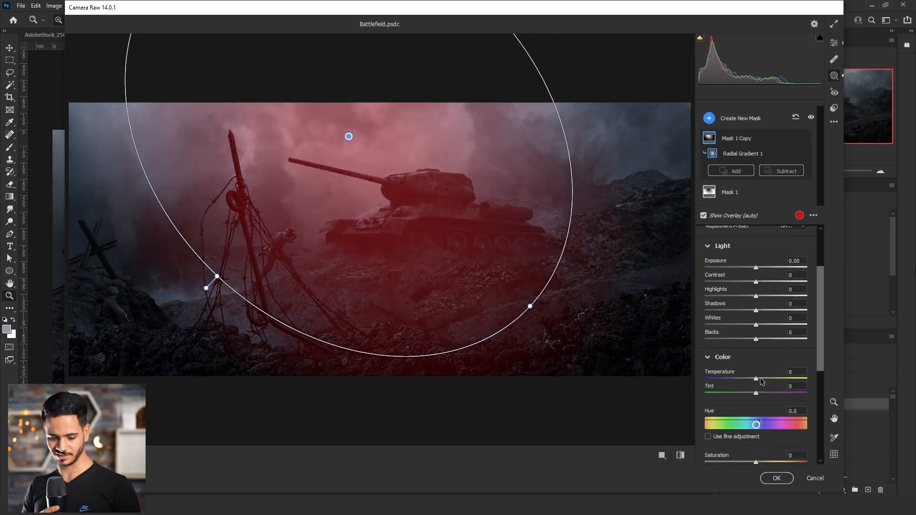
{"action": "left_click_drag", "start_coordinate": [757, 378], "coordinate": [764, 380]}
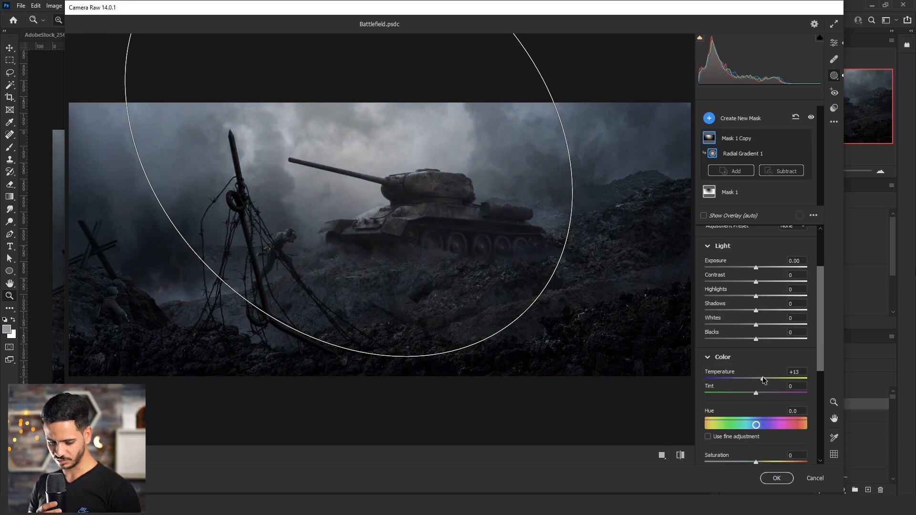
{"action": "mouse_move", "coordinate": [763, 380]}
{"action": "left_mouse_down"}
{"action": "mouse_move", "coordinate": [744, 395]}
{"action": "mouse_move", "coordinate": [756, 394]}
{"action": "left_mouse_up"}
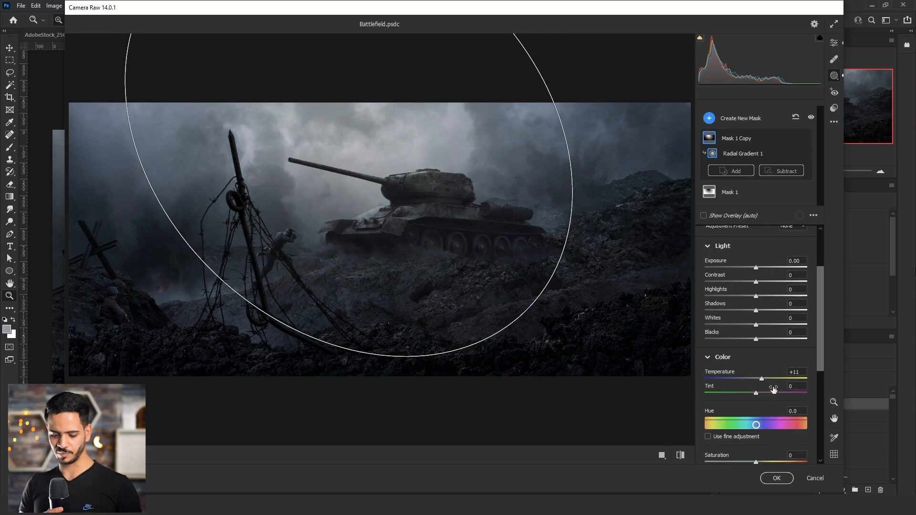
{"action": "left_click_drag", "start_coordinate": [804, 372], "coordinate": [766, 376]}
{"action": "type", "text": "8"}
{"action": "left_click", "coordinate": [794, 386]}
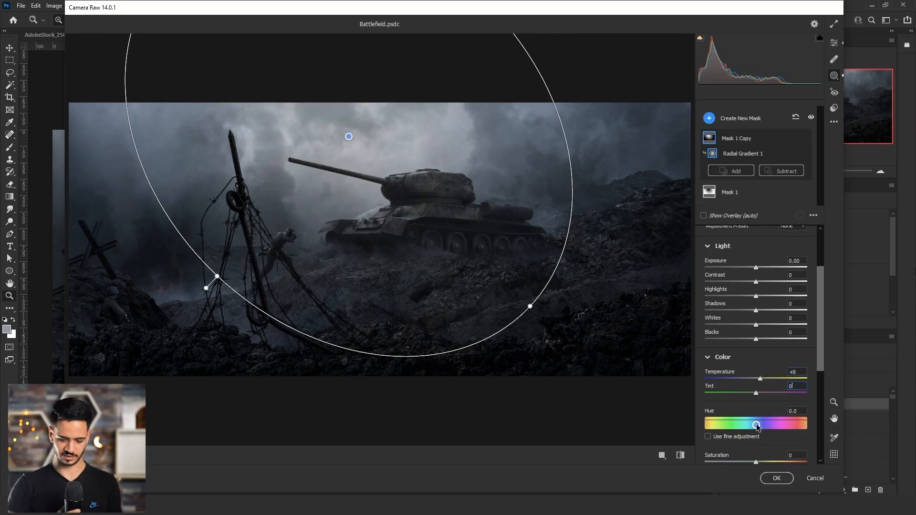
{"action": "mouse_move", "coordinate": [757, 426]}
{"action": "left_mouse_down"}
{"action": "mouse_move", "coordinate": [764, 426]}
{"action": "mouse_move", "coordinate": [756, 426]}
{"action": "left_mouse_up"}
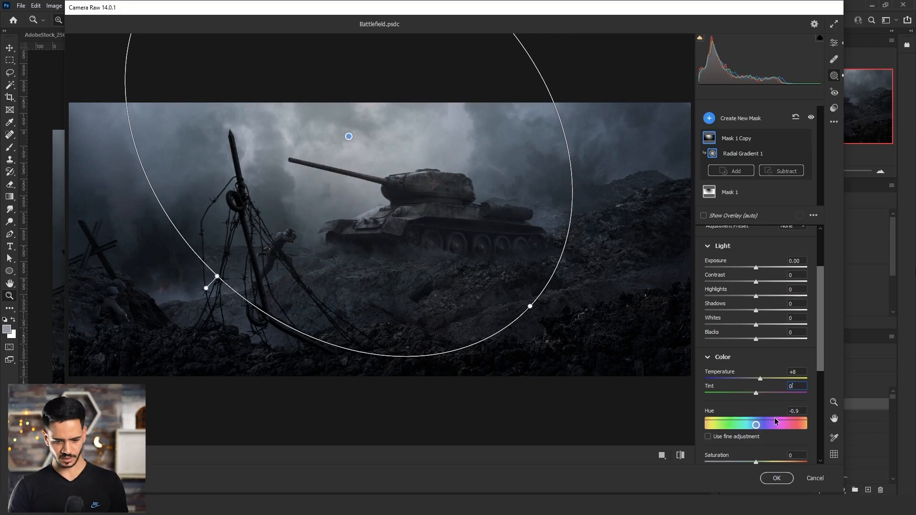
{"action": "double_click", "coordinate": [757, 426]}
{"action": "left_click_drag", "start_coordinate": [444, 253], "coordinate": [440, 268]}
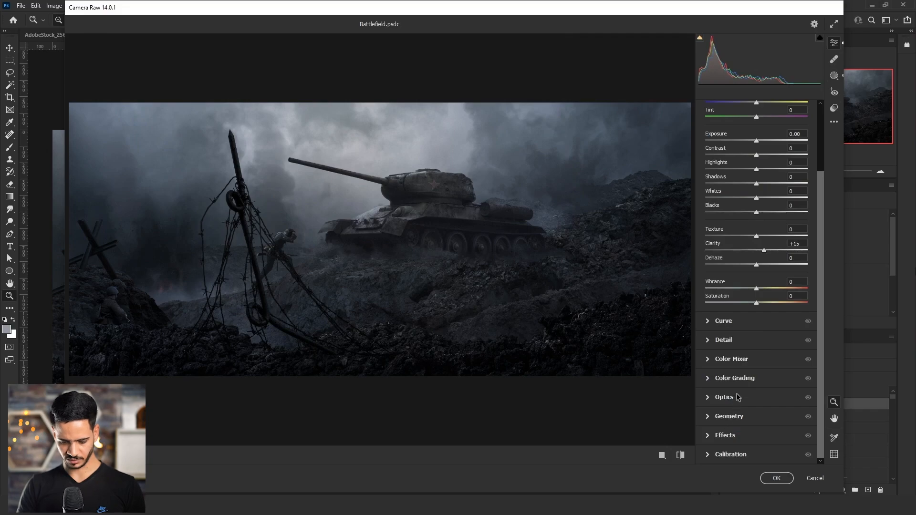
Color-grade the shadows with a warm orange tint at hue 32 and saturation 8.
{"action": "left_click", "coordinate": [738, 381]}
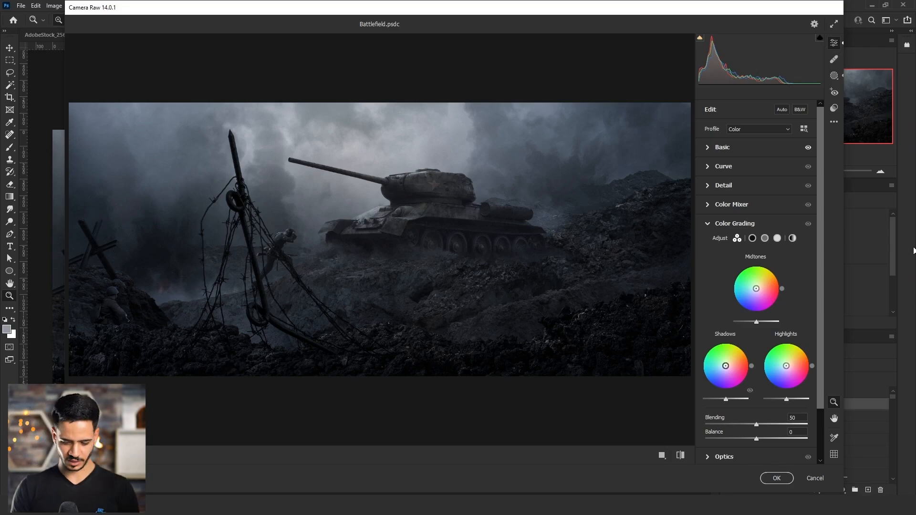
{"action": "mouse_move", "coordinate": [726, 366]}
{"action": "left_mouse_down"}
{"action": "mouse_move", "coordinate": [726, 348]}
{"action": "mouse_move", "coordinate": [726, 364]}
{"action": "left_mouse_up"}
{"action": "left_click", "coordinate": [729, 335]}
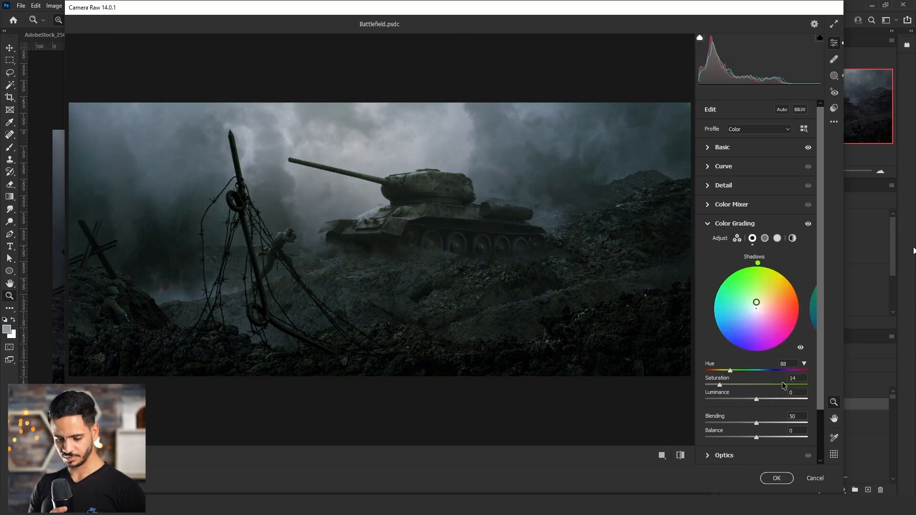
{"action": "left_click", "coordinate": [801, 377]}
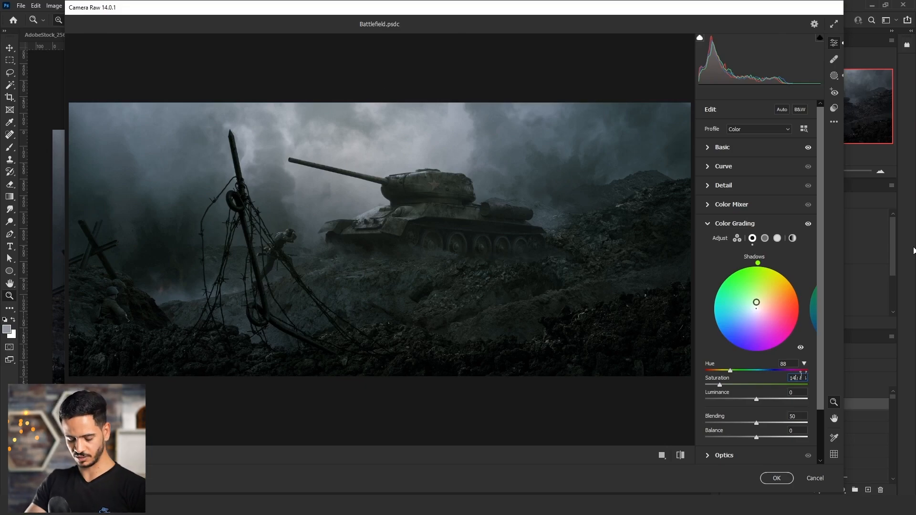
{"action": "mouse_move", "coordinate": [801, 376]}
{"action": "left_mouse_down"}
{"action": "mouse_move", "coordinate": [698, 374]}
{"action": "mouse_move", "coordinate": [714, 373]}
{"action": "mouse_move", "coordinate": [726, 386]}
{"action": "mouse_move", "coordinate": [714, 385]}
{"action": "left_mouse_up"}
{"action": "type", "text": "8"}
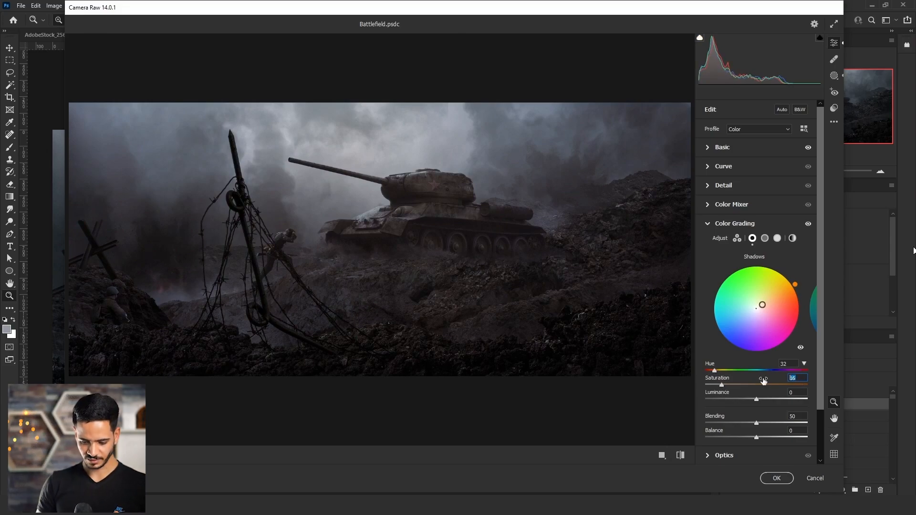
Color-grade the midtones with a cool cyan-blue tint at hue 192 and saturation 8.
{"action": "left_click", "coordinate": [814, 307]}
{"action": "left_click_drag", "start_coordinate": [757, 309], "coordinate": [752, 311]}
{"action": "left_click_drag", "start_coordinate": [718, 385], "coordinate": [727, 386]}
{"action": "mouse_move", "coordinate": [760, 371]}
{"action": "left_mouse_down"}
{"action": "mouse_move", "coordinate": [742, 373]}
{"action": "mouse_move", "coordinate": [759, 373]}
{"action": "left_mouse_up"}
{"action": "left_click_drag", "start_coordinate": [727, 386], "coordinate": [714, 386]}
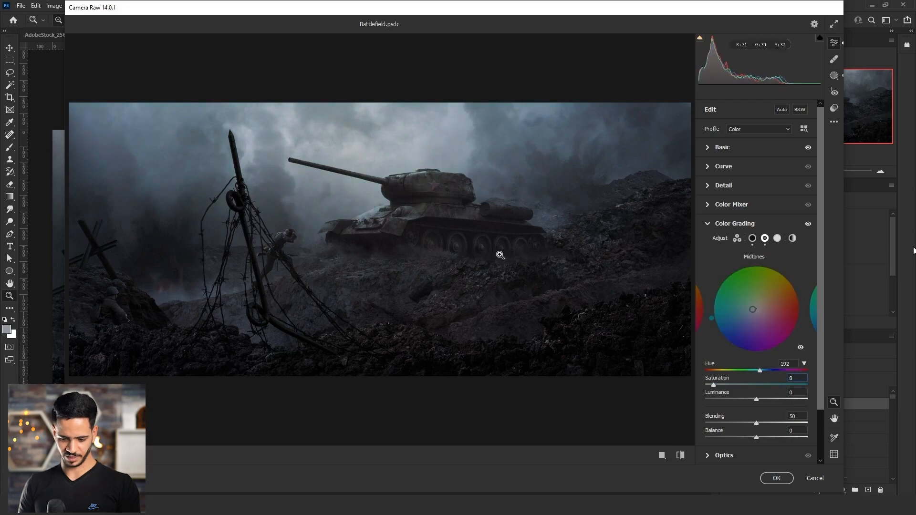
Set the color-grading highlights to hue 215, saturation 0 and luminance +48, and apply the Camera Raw filter.
{"action": "left_click", "coordinate": [814, 308]}
{"action": "left_click_drag", "start_coordinate": [757, 309], "coordinate": [747, 319]}
{"action": "left_click_drag", "start_coordinate": [738, 385], "coordinate": [706, 385]}
{"action": "left_click_drag", "start_coordinate": [757, 399], "coordinate": [781, 400]}
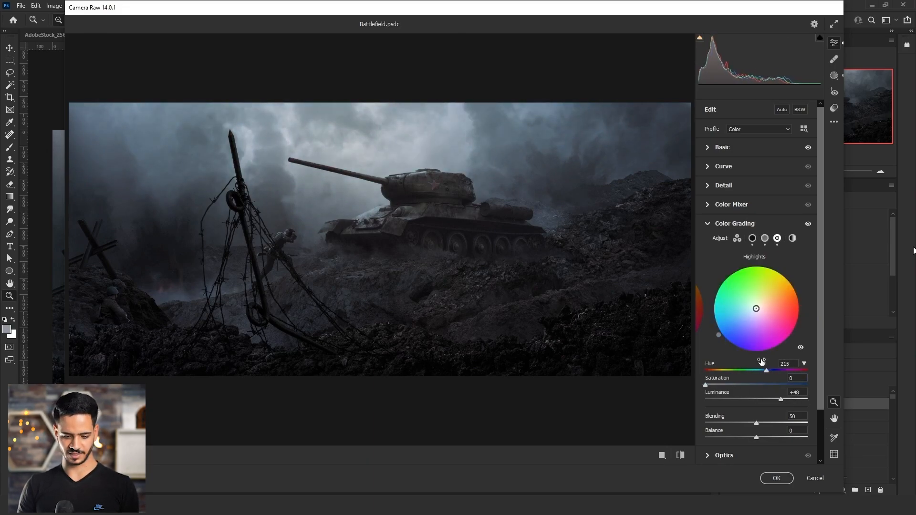
{"action": "left_click", "coordinate": [777, 479]}
Compare the composite with and without the graded Layer 52 at different zoom levels.
{"action": "left_click_drag", "start_coordinate": [436, 262], "coordinate": [405, 278]}
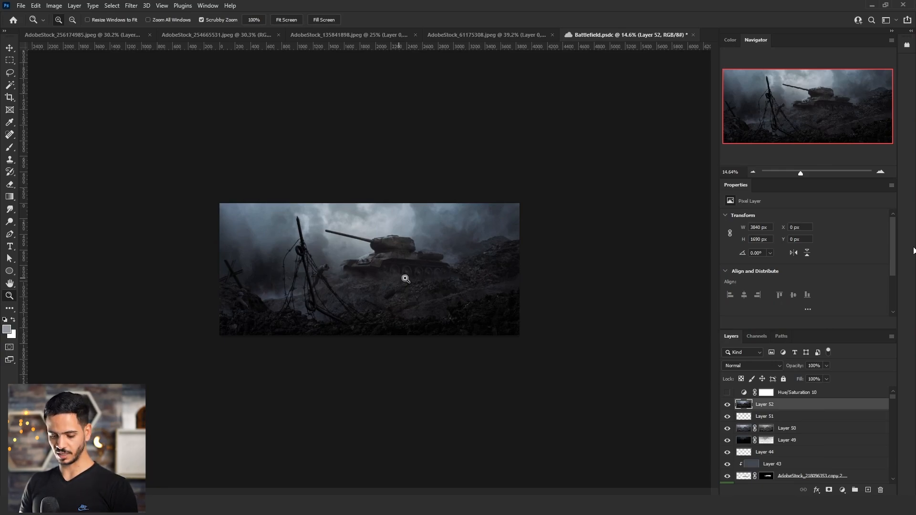
{"action": "left_click", "coordinate": [727, 405]}
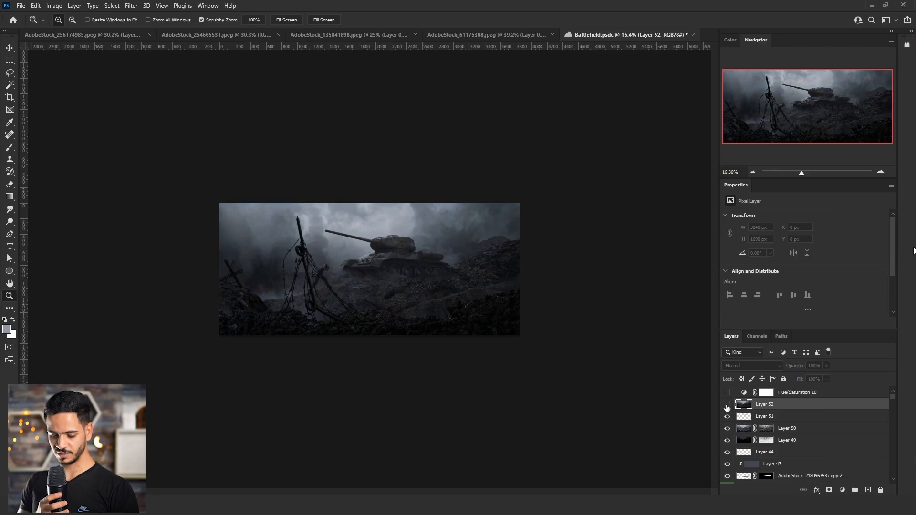
{"action": "left_click", "coordinate": [728, 405]}
{"action": "mouse_move", "coordinate": [417, 274]}
{"action": "left_mouse_down"}
{"action": "mouse_move", "coordinate": [439, 272]}
{"action": "mouse_move", "coordinate": [417, 274]}
{"action": "left_mouse_up"}
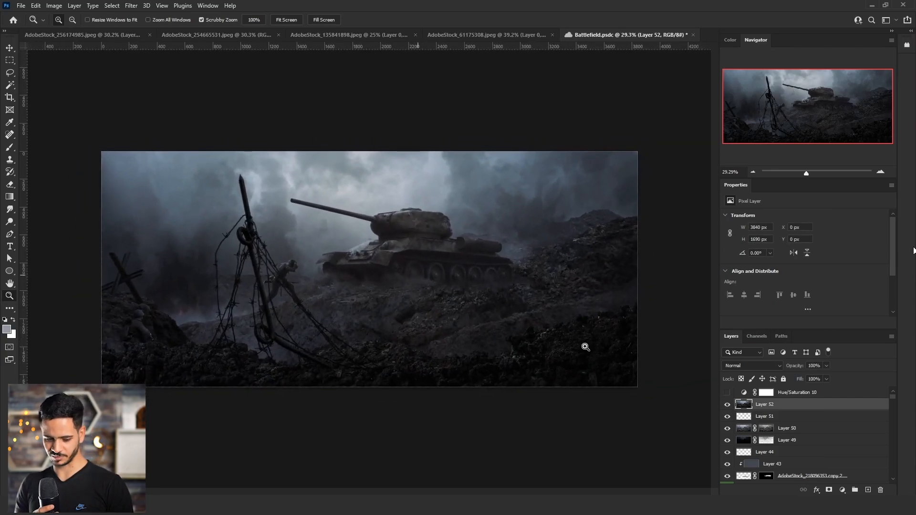
{"action": "left_click", "coordinate": [727, 404]}
{"action": "left_click_drag", "start_coordinate": [511, 321], "coordinate": [641, 366]}
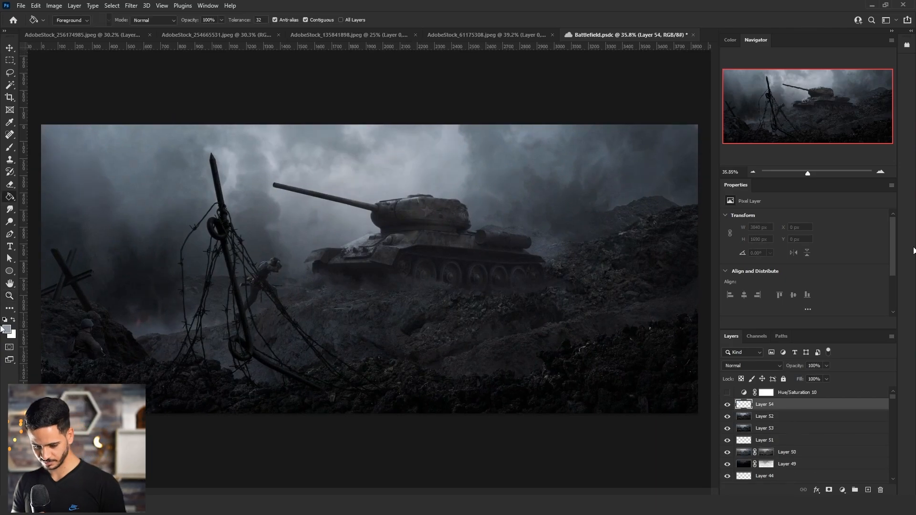
Fill a new layer with black and add 100% Gaussian monochromatic noise to it.
{"action": "key", "text": "d"}
{"action": "left_click", "coordinate": [340, 263]}
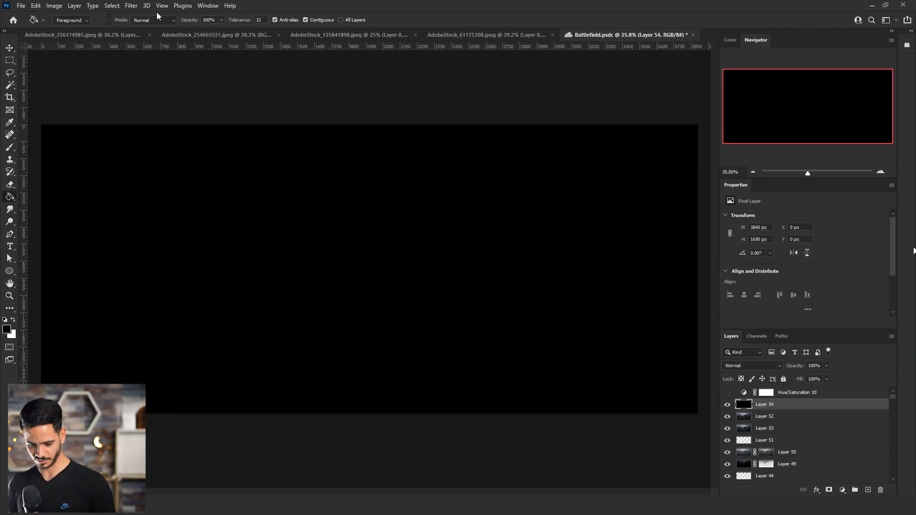
{"action": "left_click", "coordinate": [130, 5]}
{"action": "mouse_move", "coordinate": [224, 157]}
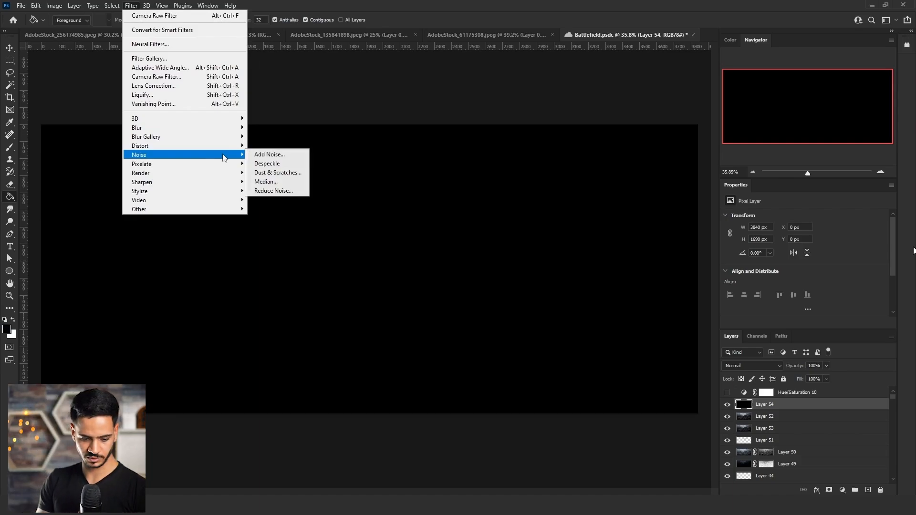
{"action": "left_click", "coordinate": [268, 154]}
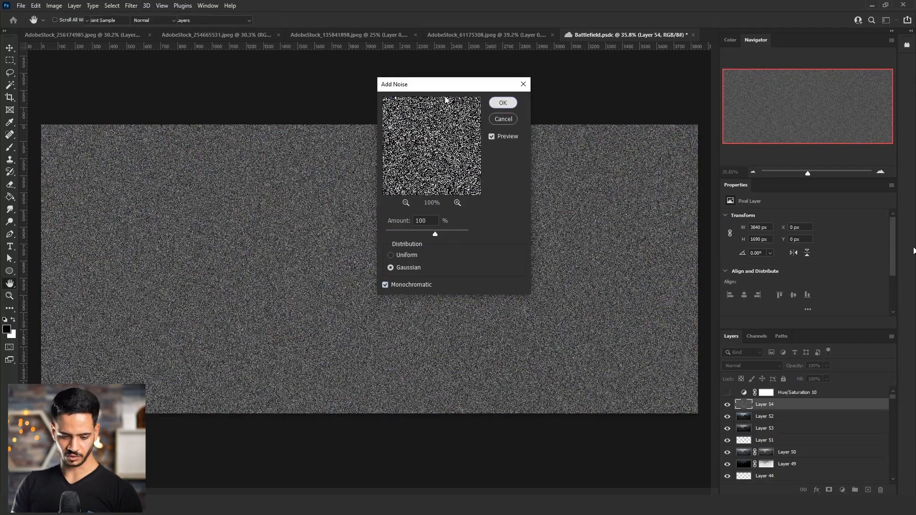
{"action": "left_click", "coordinate": [503, 103]}
Soften the noise with the basic Blur filter and set the layer to Screen mode at 5% opacity.
{"action": "left_click", "coordinate": [136, 6]}
{"action": "mouse_move", "coordinate": [191, 128]}
{"action": "left_click", "coordinate": [277, 145]}
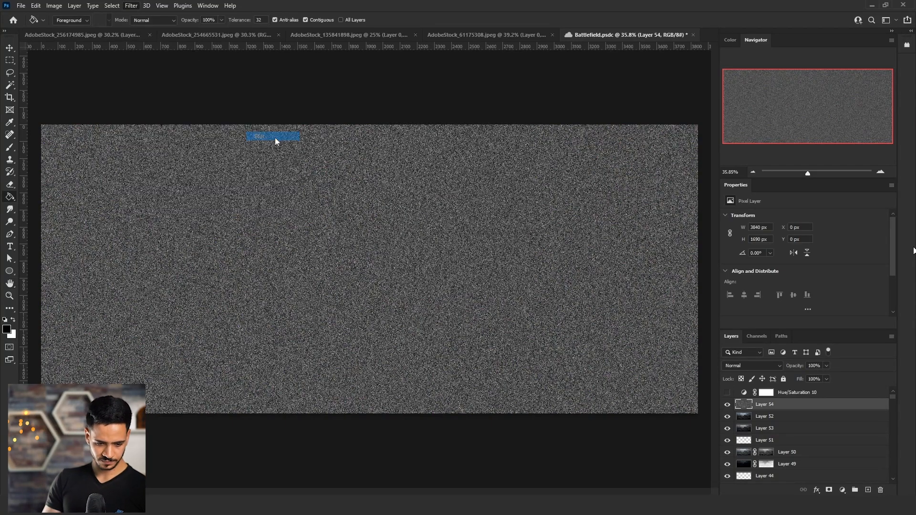
{"action": "left_click", "coordinate": [814, 366]}
{"action": "type", "text": "5"}
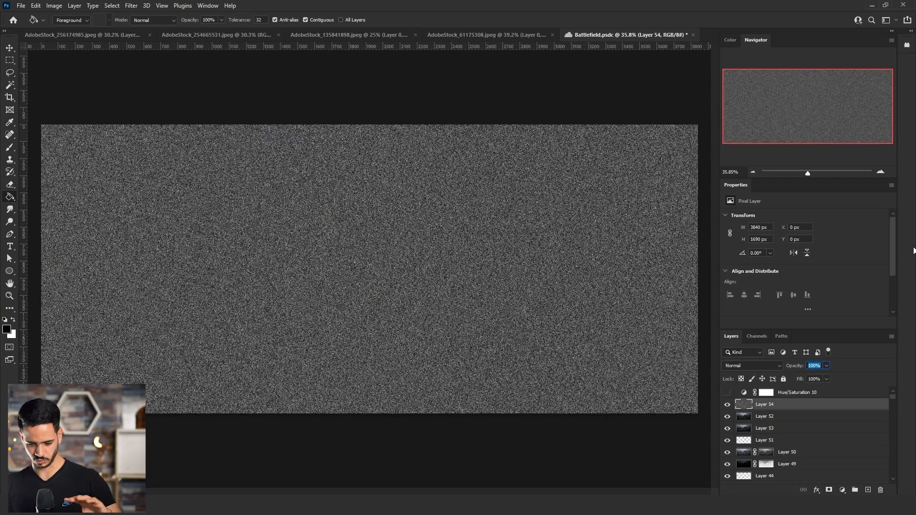
{"action": "left_click", "coordinate": [746, 366]}
{"action": "left_click", "coordinate": [739, 338]}
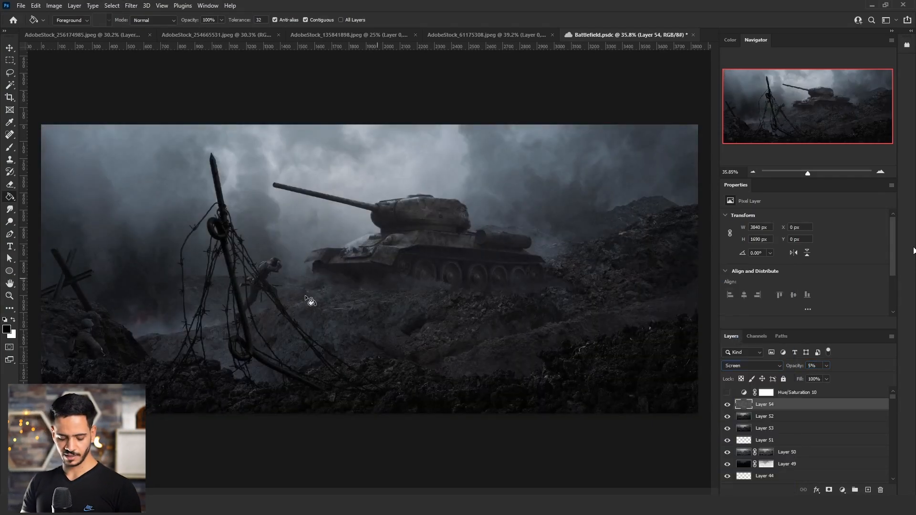
Inspect the film grain on the tank scene up close and hide the noise layer.
{"action": "key", "text": "z"}
{"action": "left_click_drag", "start_coordinate": [385, 301], "coordinate": [414, 293]}
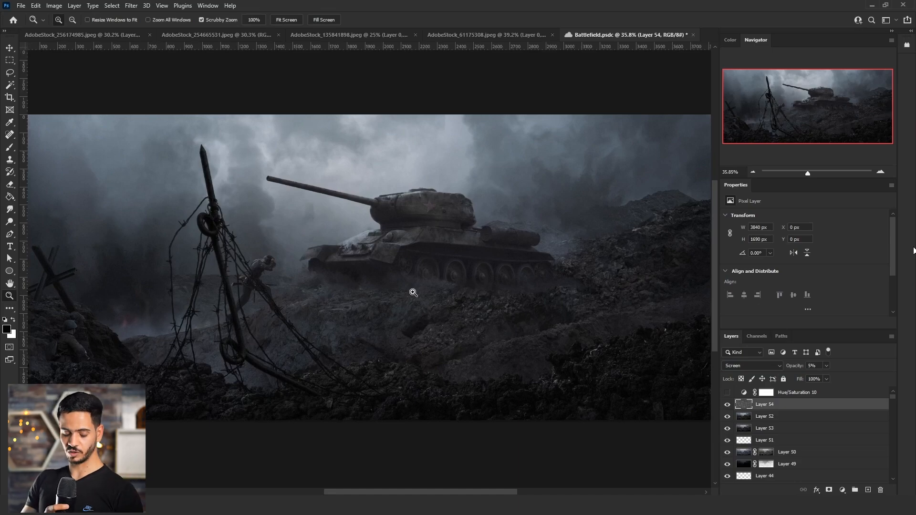
{"action": "left_click_drag", "start_coordinate": [414, 292], "coordinate": [399, 293]}
{"action": "left_click", "coordinate": [728, 406]}
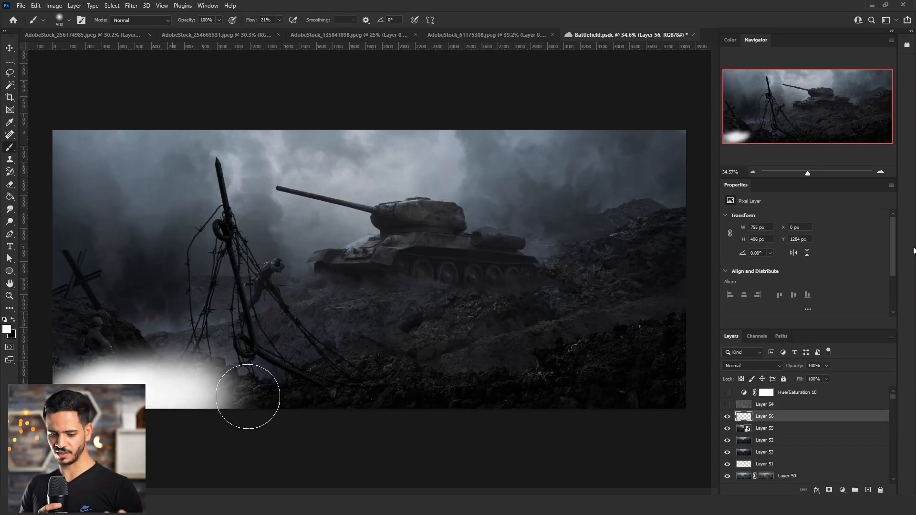
Paint soft white over the ground, the soldier and the tank with its gun barrel on Layer 56.
{"action": "left_click_drag", "start_coordinate": [248, 396], "coordinate": [71, 334]}
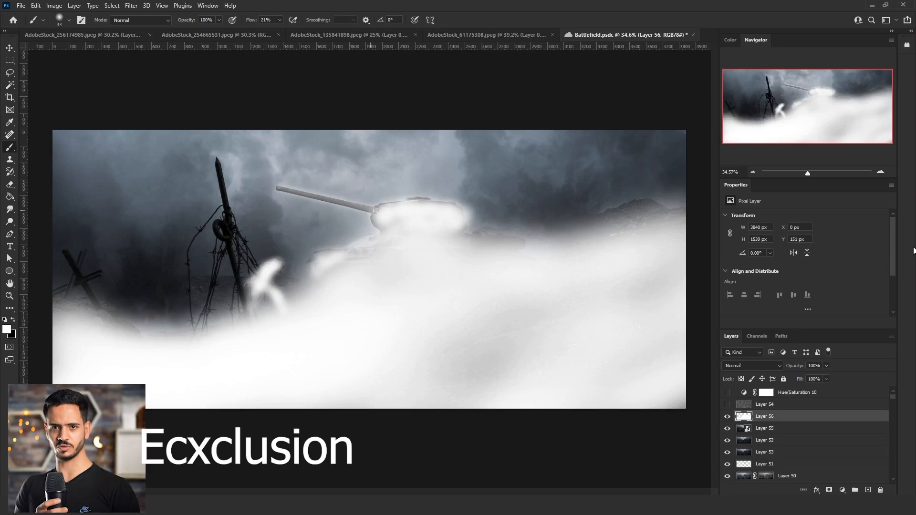
{"action": "left_click_drag", "start_coordinate": [279, 191], "coordinate": [372, 210]}
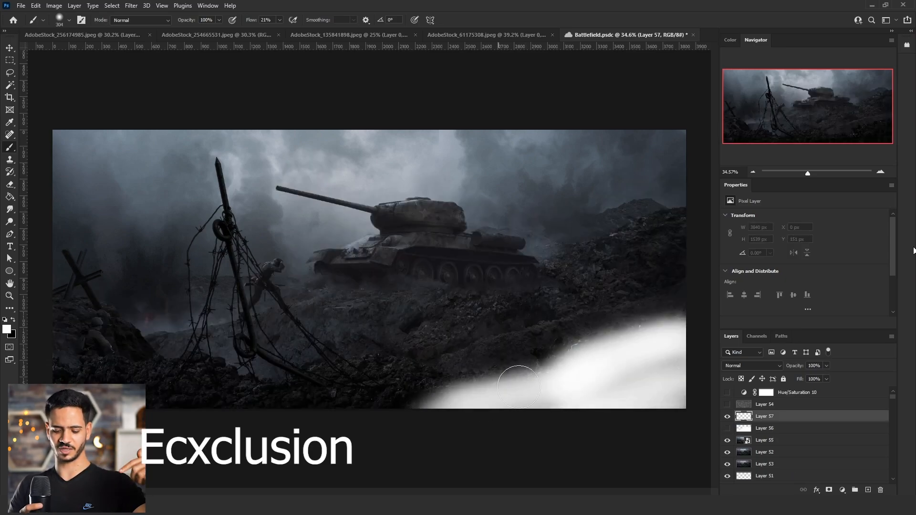
{"action": "mouse_move", "coordinate": [518, 387]}
{"action": "left_mouse_down"}
{"action": "mouse_move", "coordinate": [443, 397]}
{"action": "mouse_move", "coordinate": [465, 387]}
{"action": "mouse_move", "coordinate": [418, 373]}
{"action": "mouse_move", "coordinate": [324, 396]}
{"action": "mouse_move", "coordinate": [231, 380]}
{"action": "left_mouse_up"}
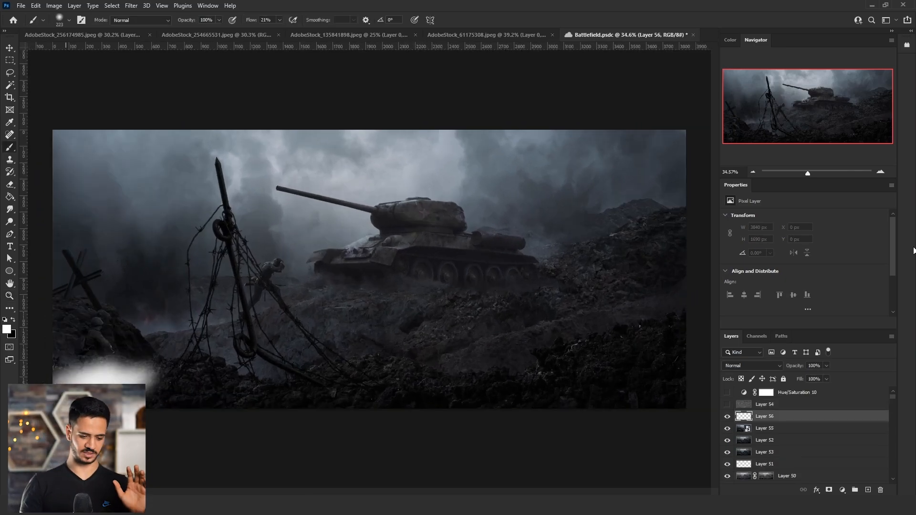
{"action": "key", "text": "]"}
{"action": "key", "text": "]"}
{"action": "key", "text": "]"}
{"action": "key", "text": "]"}
{"action": "mouse_move", "coordinate": [125, 384]}
{"action": "left_mouse_down"}
{"action": "mouse_move", "coordinate": [188, 386]}
{"action": "mouse_move", "coordinate": [236, 396]}
{"action": "mouse_move", "coordinate": [132, 393]}
{"action": "mouse_move", "coordinate": [83, 342]}
{"action": "left_mouse_up"}
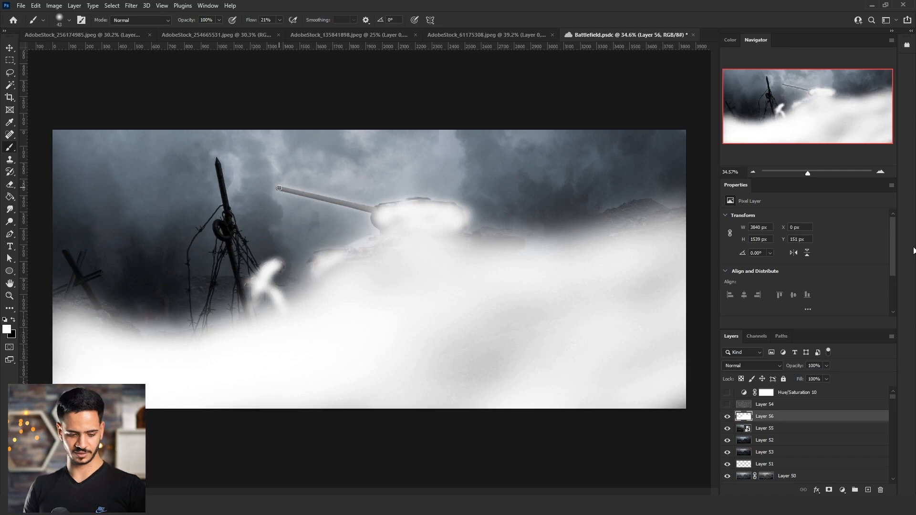
{"action": "left_click_drag", "start_coordinate": [280, 188], "coordinate": [377, 210]}
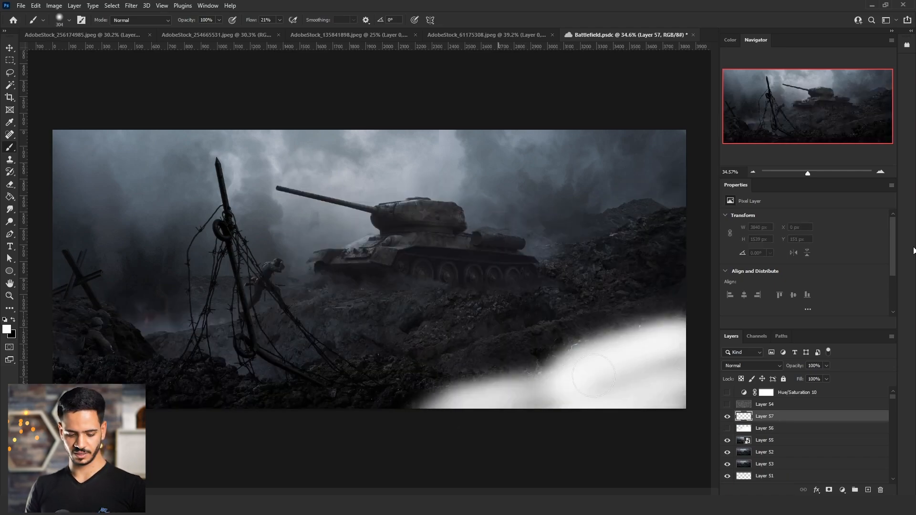
Paint the foreground rocks and the selected barbed wire and post white on Layer 57, and drop the selection.
{"action": "mouse_move", "coordinate": [563, 378]}
{"action": "left_mouse_down"}
{"action": "mouse_move", "coordinate": [548, 366]}
{"action": "mouse_move", "coordinate": [268, 394]}
{"action": "mouse_move", "coordinate": [148, 392]}
{"action": "left_mouse_up"}
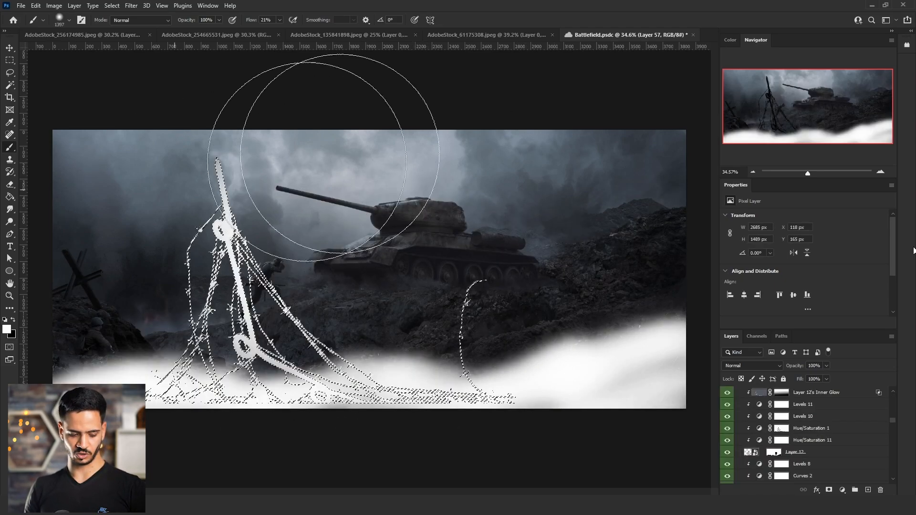
{"action": "key", "text": "l"}
{"action": "left_click", "coordinate": [665, 327]}
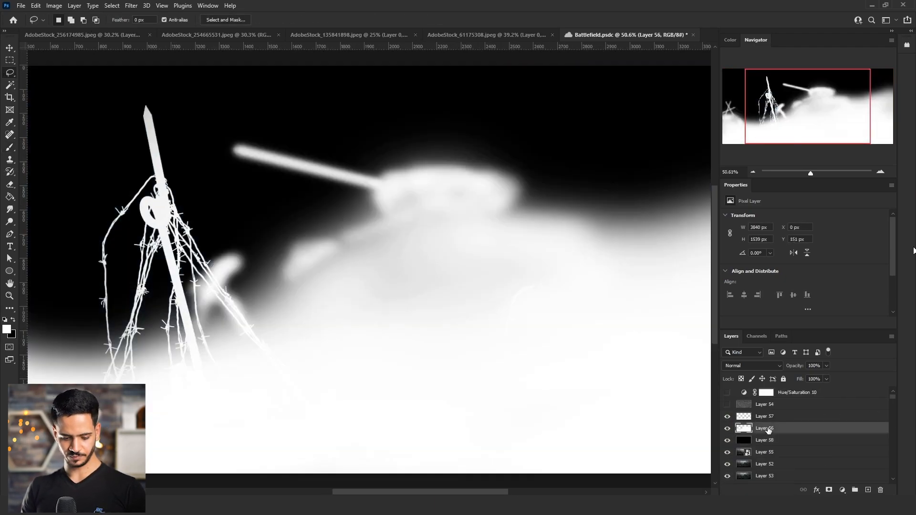
Darken Layer 56's white tank and ground areas to gray with a Hue/Saturation lightness of -29.
{"action": "key", "text": "ctrl+u"}
{"action": "left_click", "coordinate": [561, 268]}
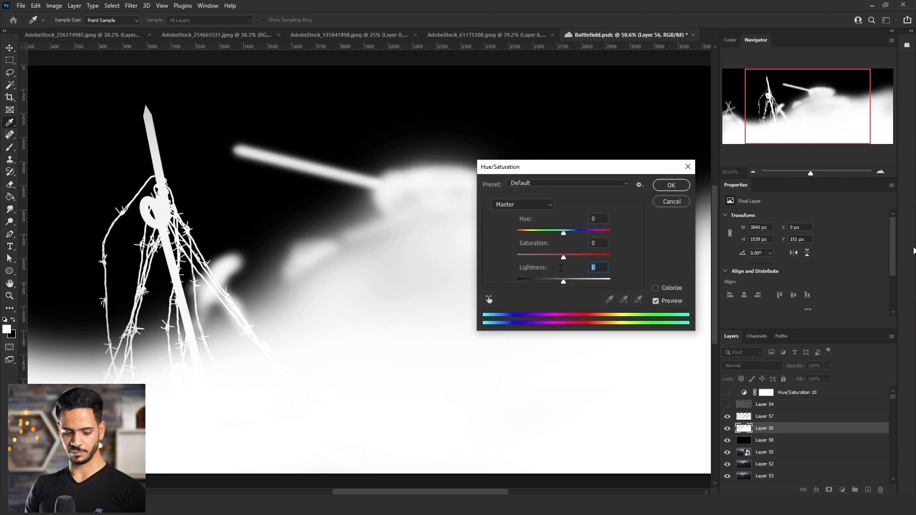
{"action": "type", "text": "-50"}
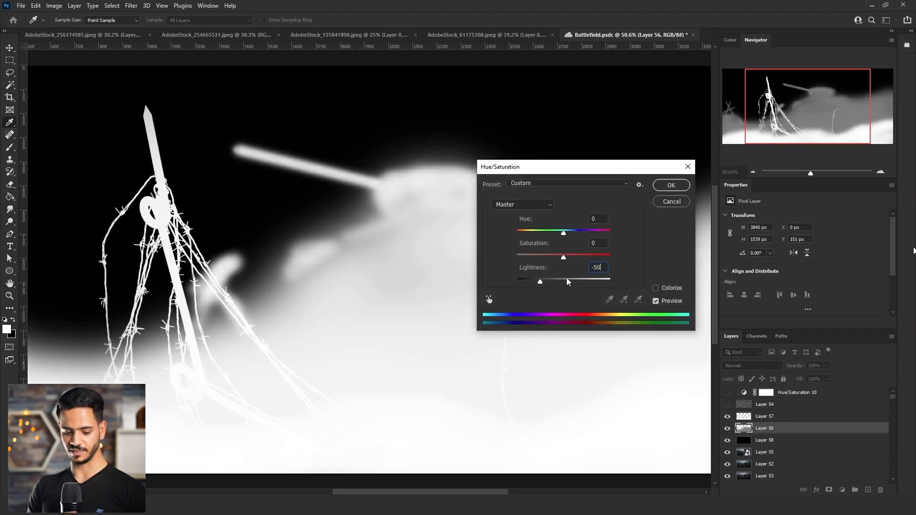
{"action": "left_click_drag", "start_coordinate": [540, 282], "coordinate": [550, 282]}
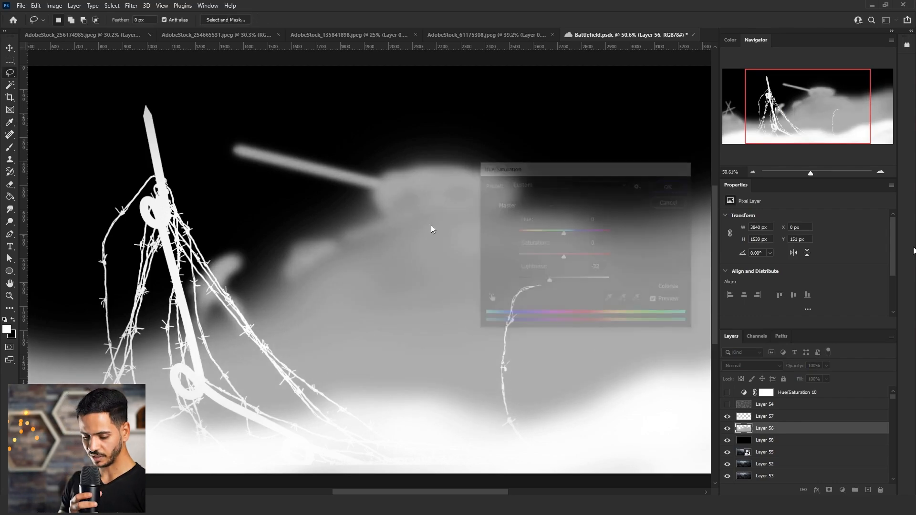
{"action": "scroll", "coordinate": [423, 225], "scroll_direction": "down", "scroll_amount": 5}
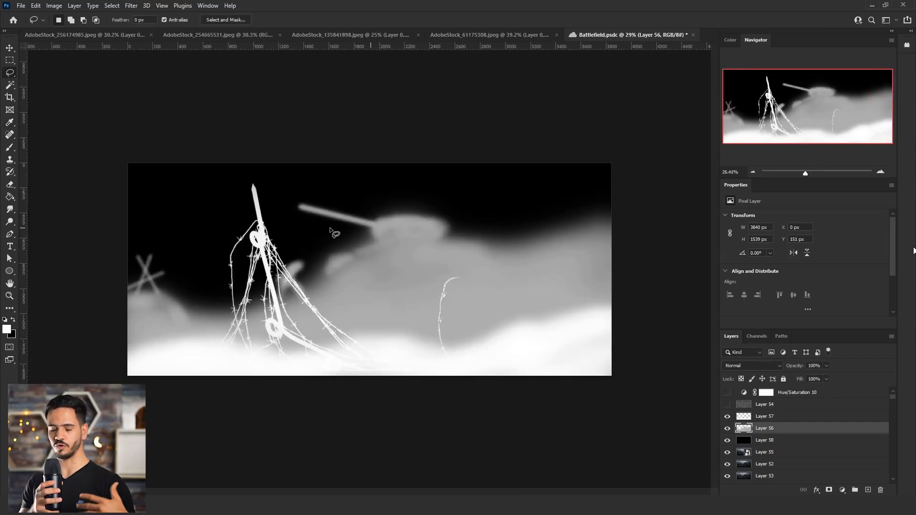
{"action": "scroll", "coordinate": [333, 232], "scroll_direction": "up", "scroll_amount": 2}
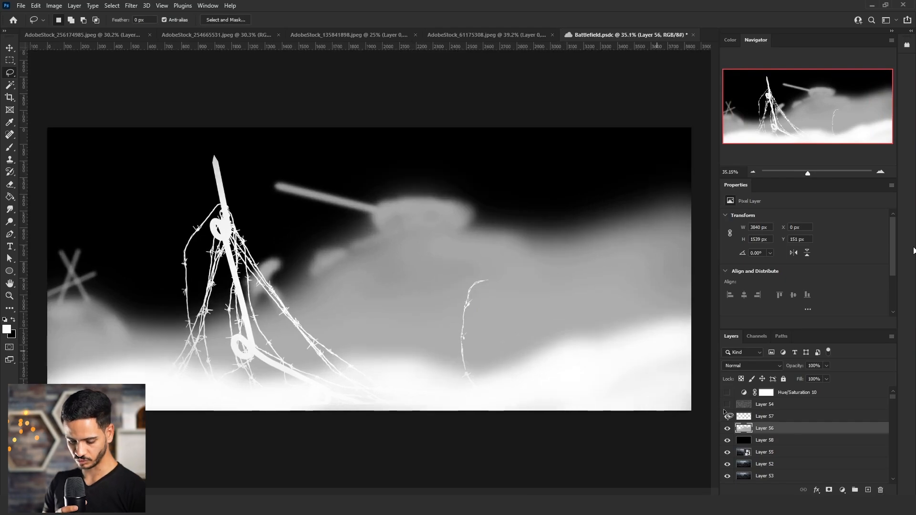
Merge Layers 57, 56 and 58 into one depth map layer, copy its full contents and hide it.
{"action": "left_click", "coordinate": [766, 420]}
{"action": "left_click", "coordinate": [765, 439], "text": "shift"}
{"action": "key", "text": "ctrl+e"}
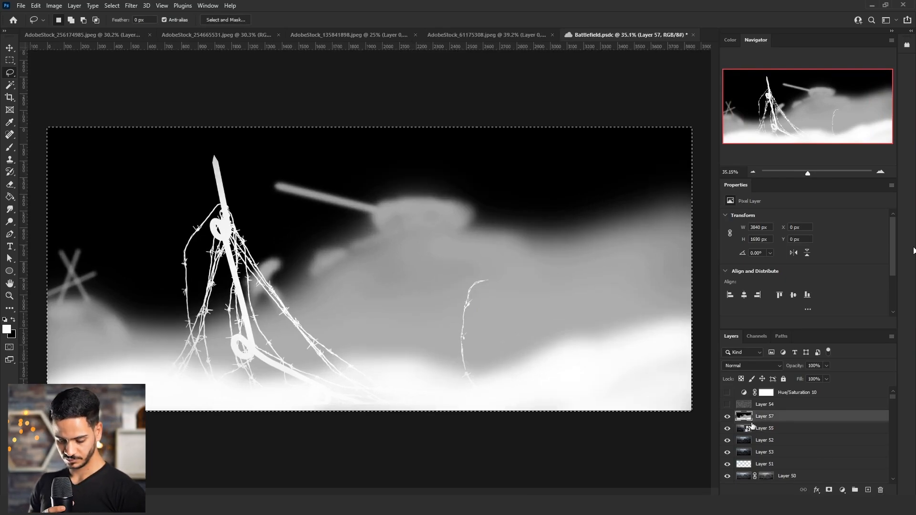
{"action": "key", "text": "ctrl+a"}
{"action": "left_click", "coordinate": [727, 417]}
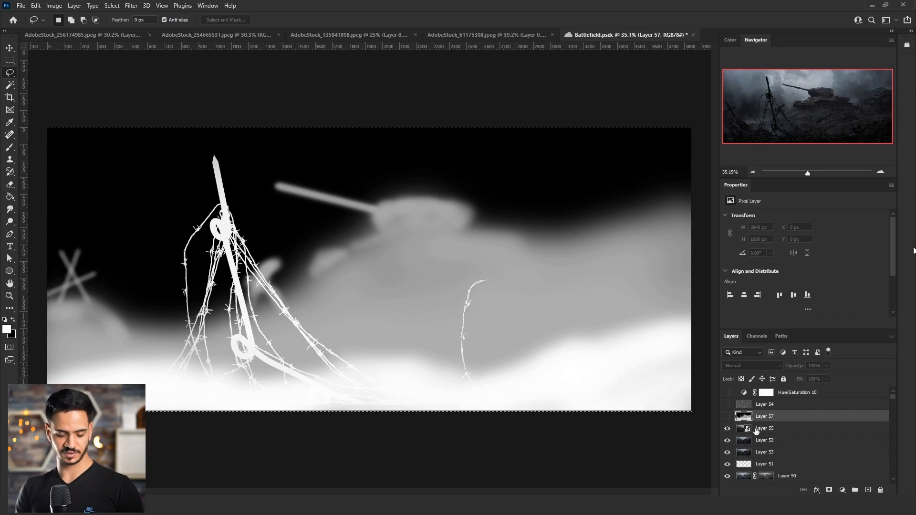
Apply a Smart Sharpen filter to the Layer 55 smart object with an amount of 180%.
{"action": "left_click", "coordinate": [757, 431]}
{"action": "left_click", "coordinate": [131, 6]}
{"action": "mouse_move", "coordinate": [182, 181]}
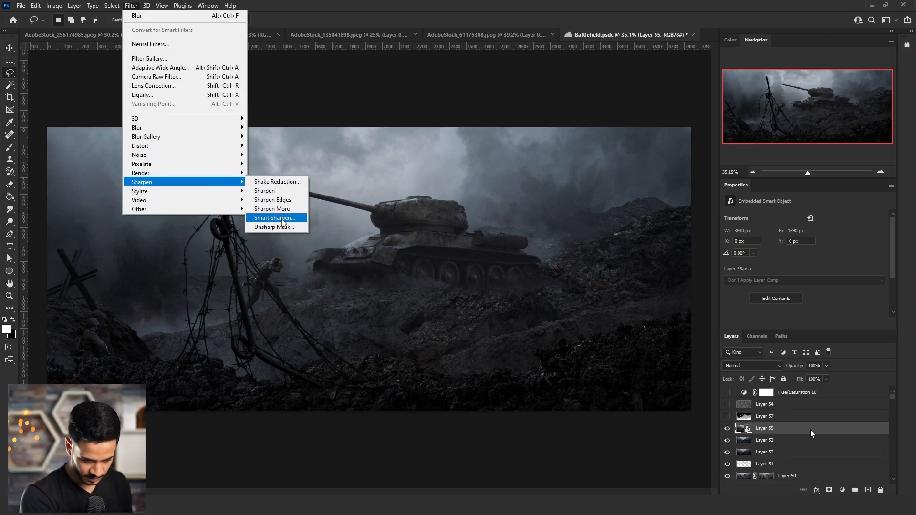
{"action": "left_click", "coordinate": [282, 222]}
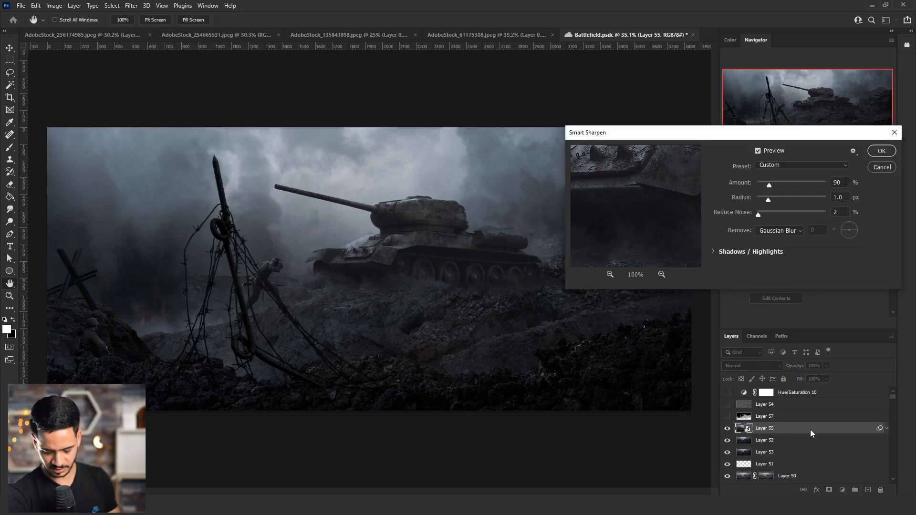
{"action": "double_click", "coordinate": [846, 182]}
{"action": "type", "text": "180"}
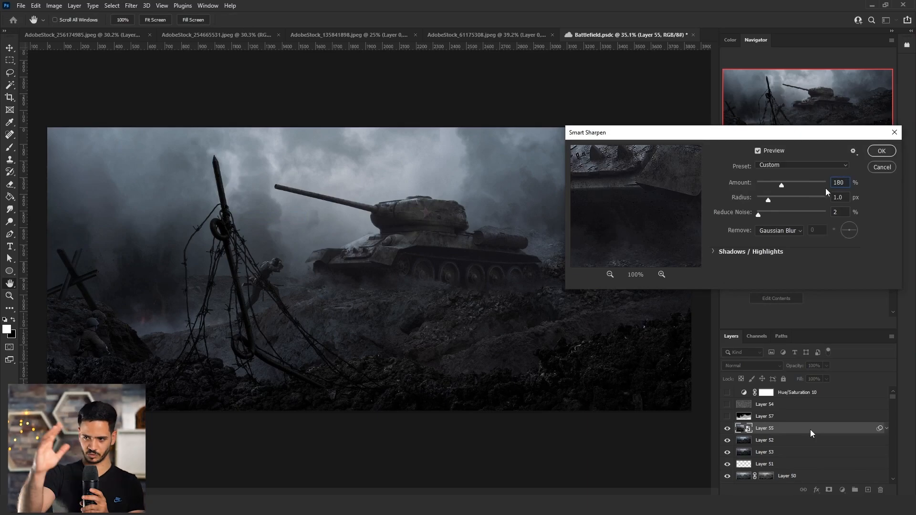
{"action": "key", "text": "Return"}
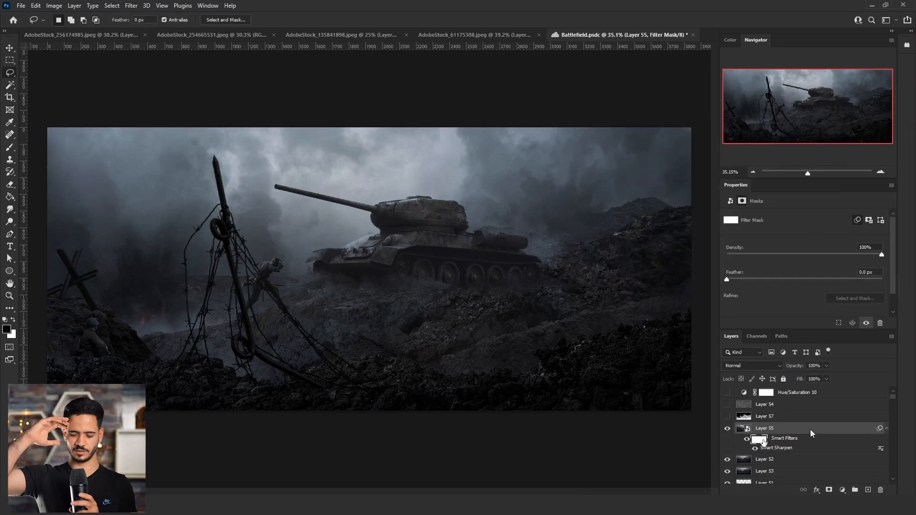
Paste the copied depth map into Layer 55's smart filter mask, return to the layer image and drop the selection.
{"action": "left_click", "coordinate": [762, 440], "text": "alt"}
{"action": "key", "text": "ctrl+v"}
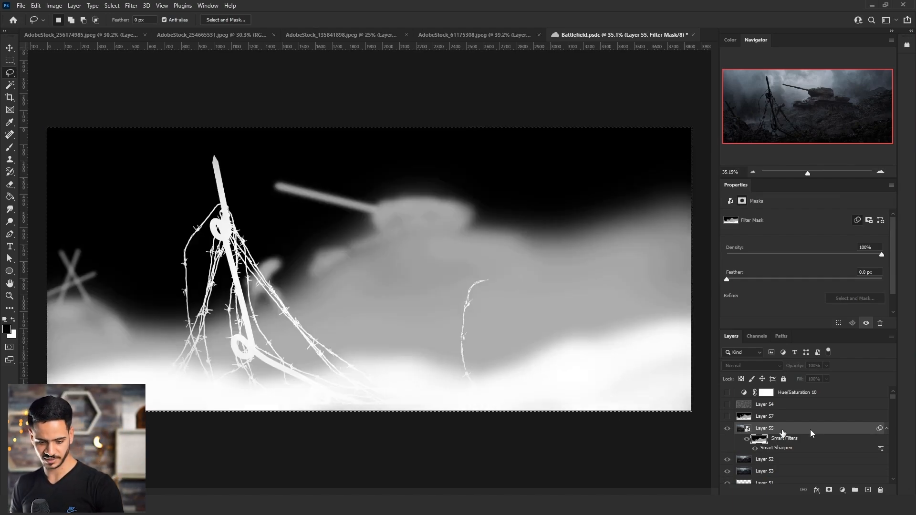
{"action": "left_click", "coordinate": [782, 432]}
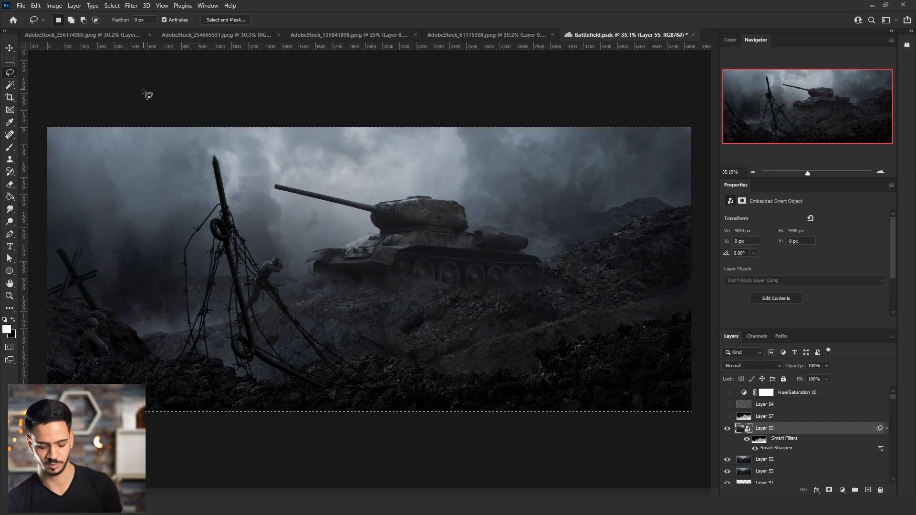
{"action": "key", "text": "ctrl+d"}
{"action": "scroll", "coordinate": [385, 194], "scroll_direction": "down", "scroll_amount": 2}
{"action": "scroll", "coordinate": [385, 193], "scroll_direction": "up", "scroll_amount": 1}
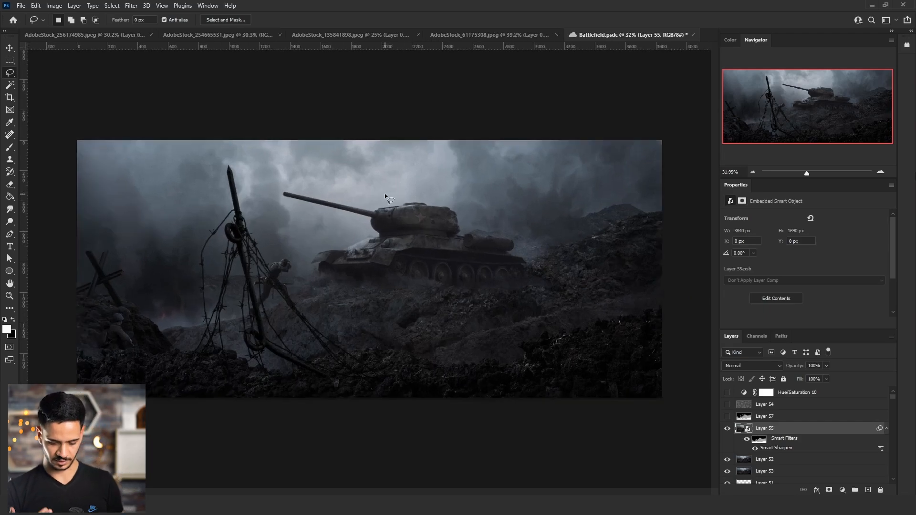